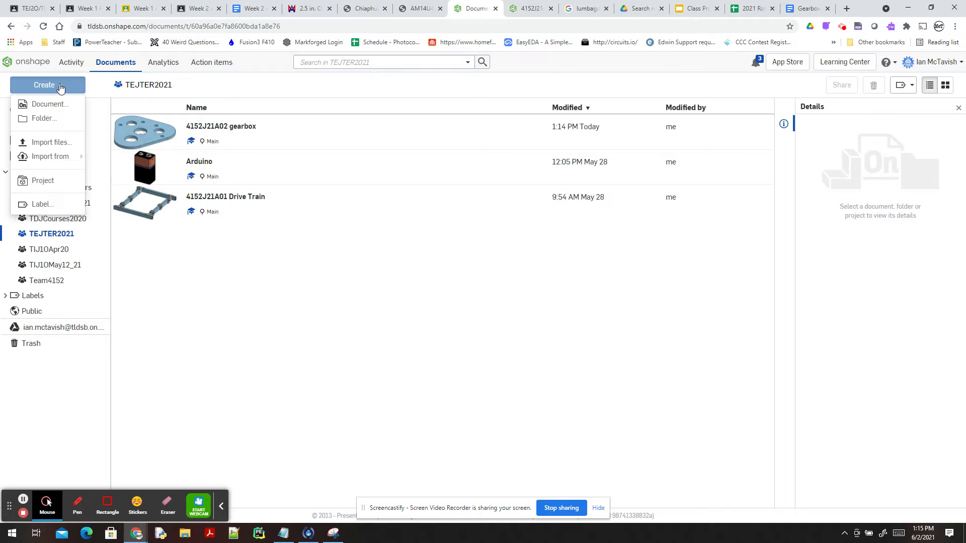
Create a new document named 4152J21A00 Robot in the TEJTER2021 team
left_click(52, 104)
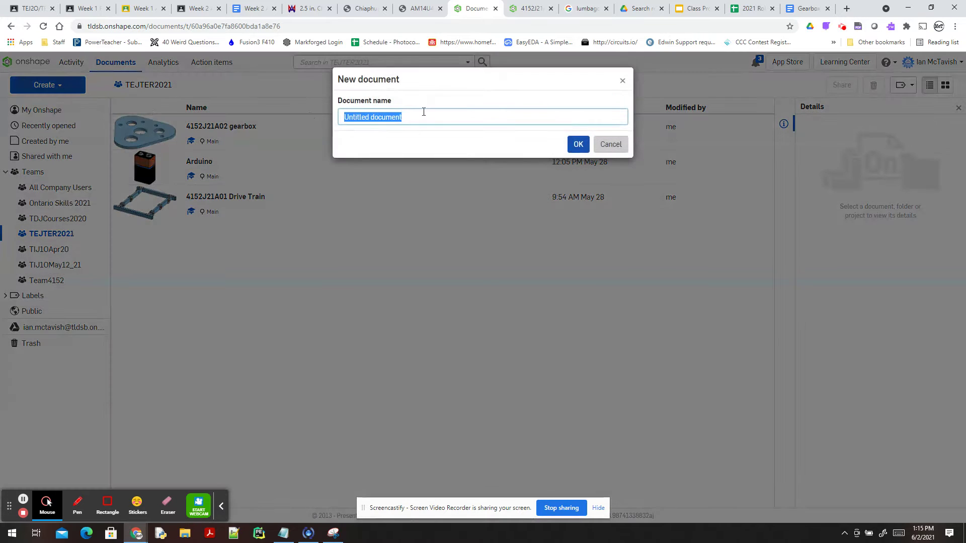
type("4152J21A01")
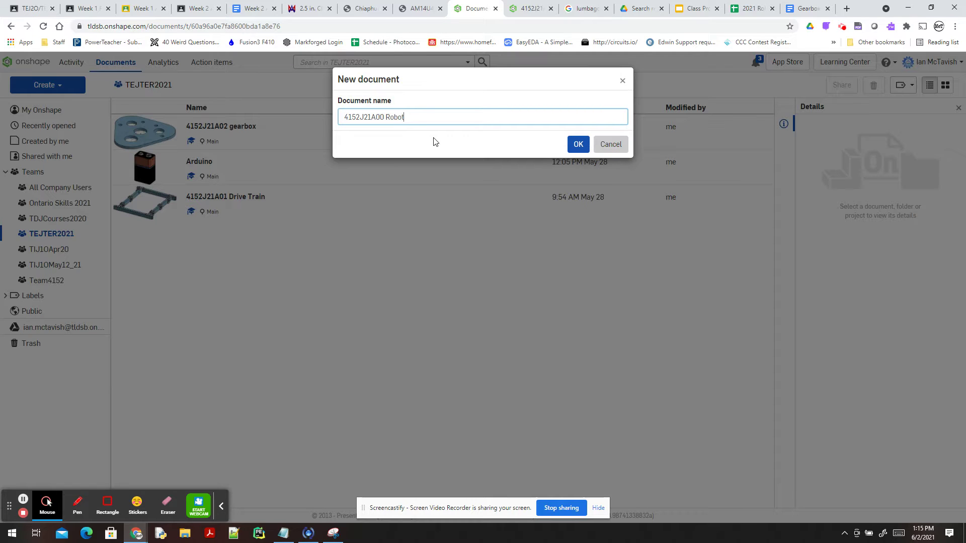
left_click(578, 145)
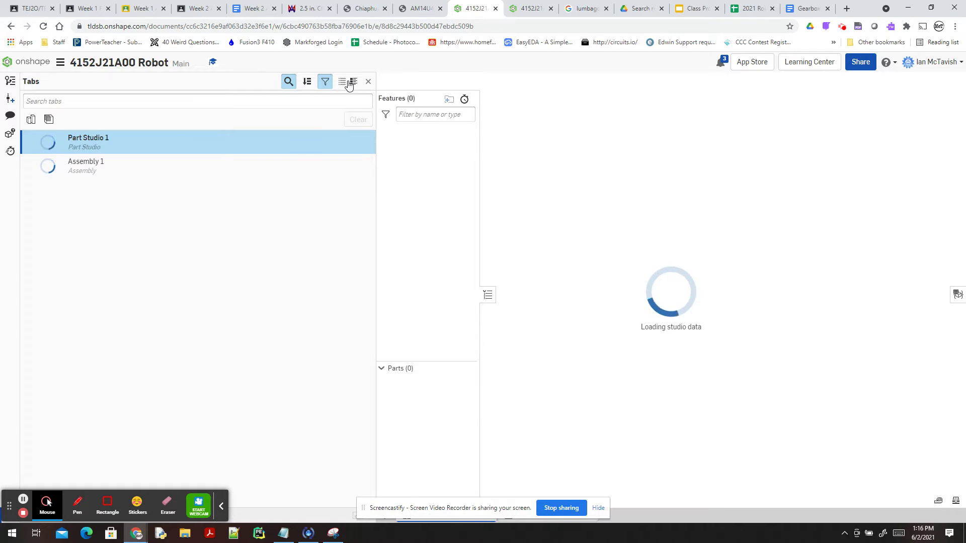
While inserting into Assembly 1, create version V2 of TEJTER2021's 4152J21A01 Drive Train document with the description "Added to main robot"
left_click(78, 173)
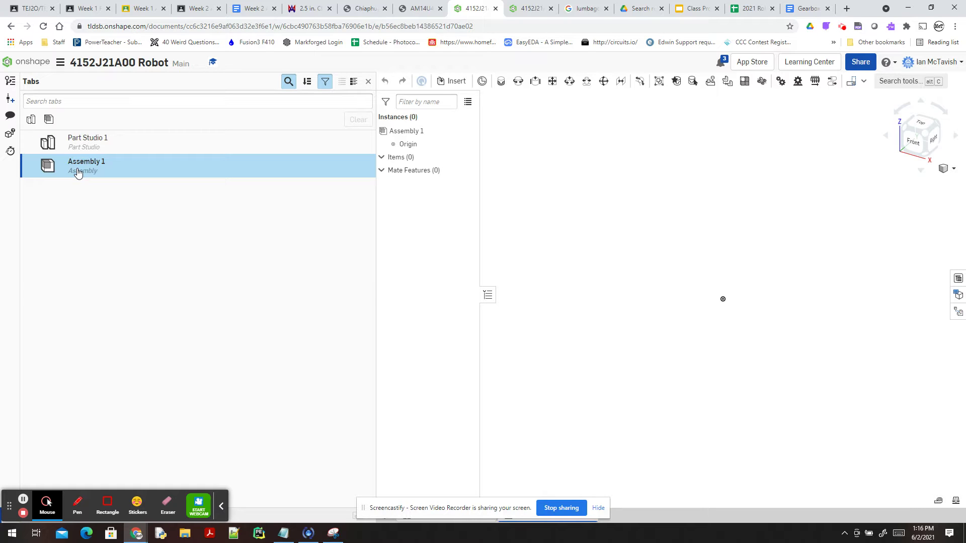
left_click(452, 81)
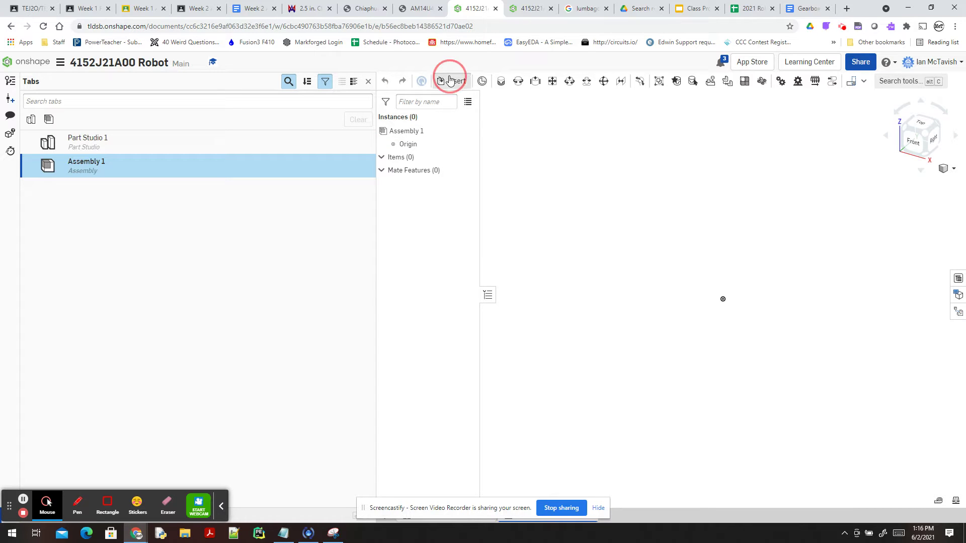
left_click(554, 119)
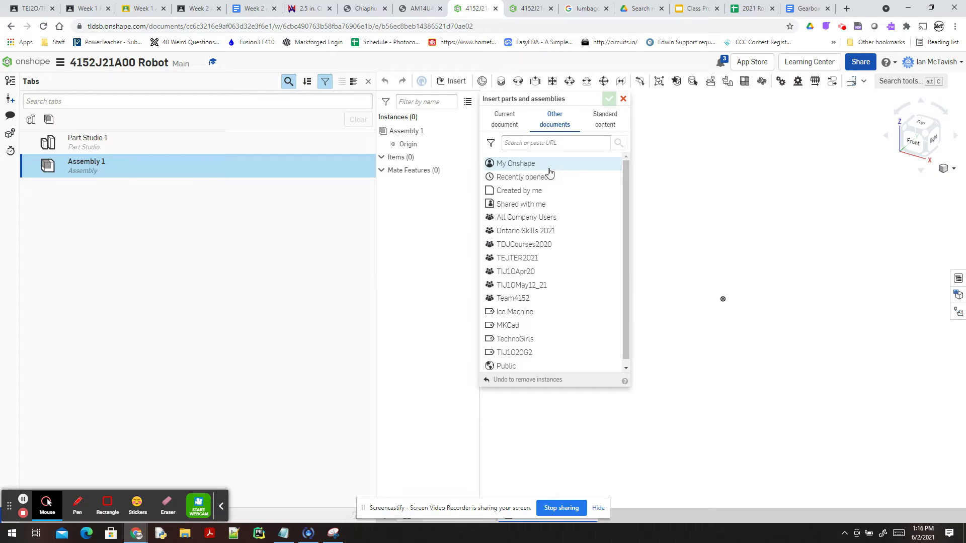
left_click(512, 258)
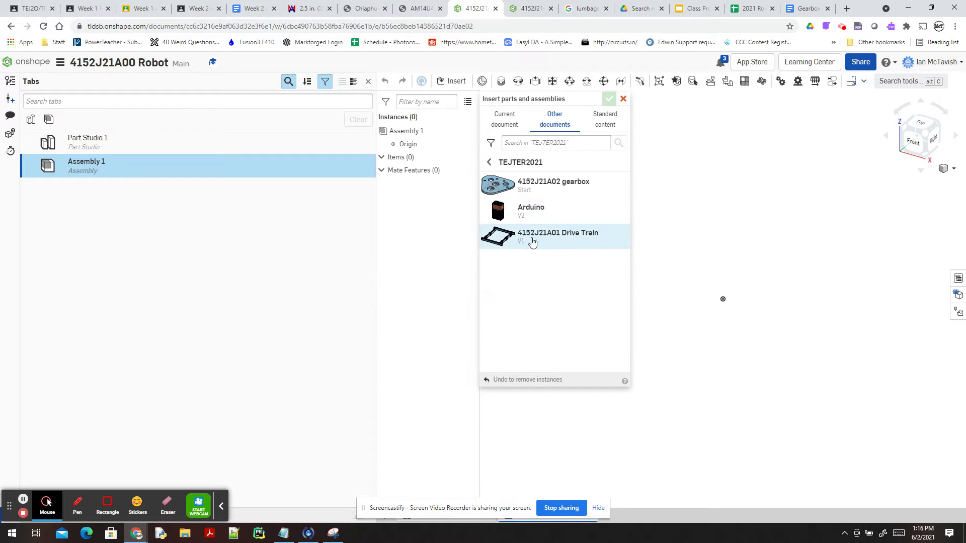
left_click(533, 237)
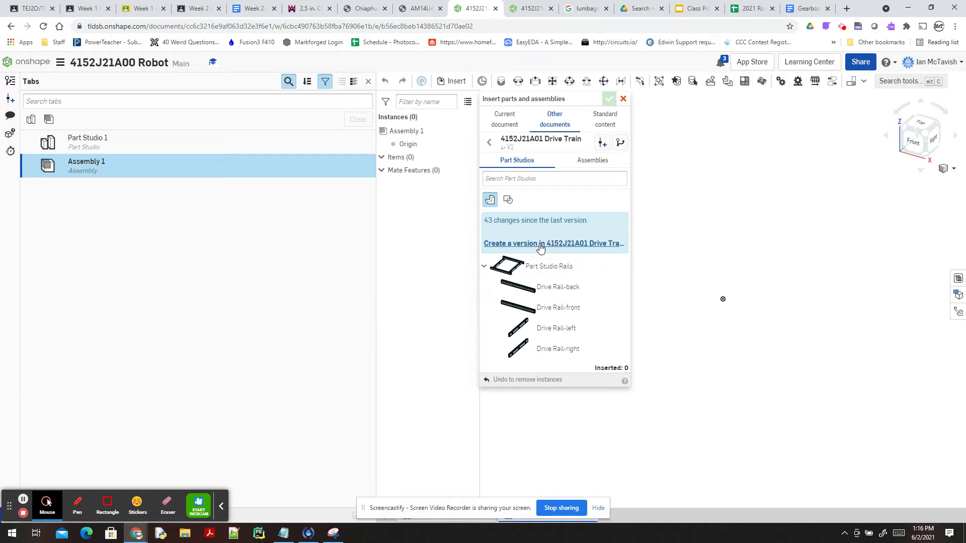
left_click(539, 244)
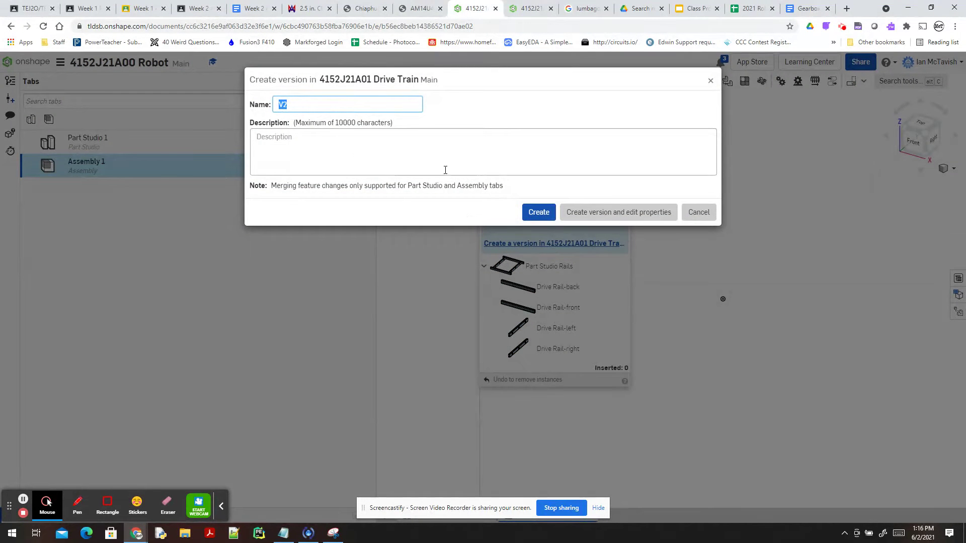
left_click(441, 157)
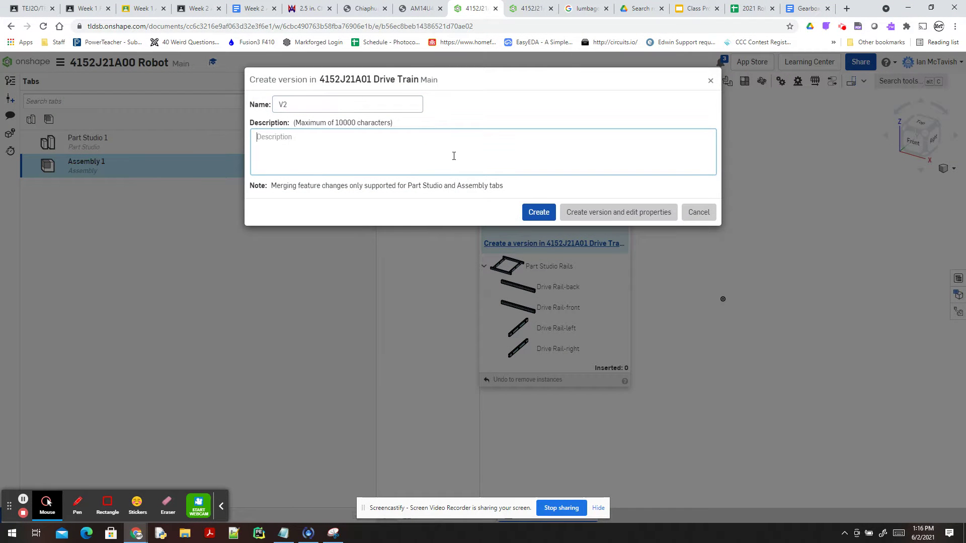
type("Added to main robot")
left_click(539, 212)
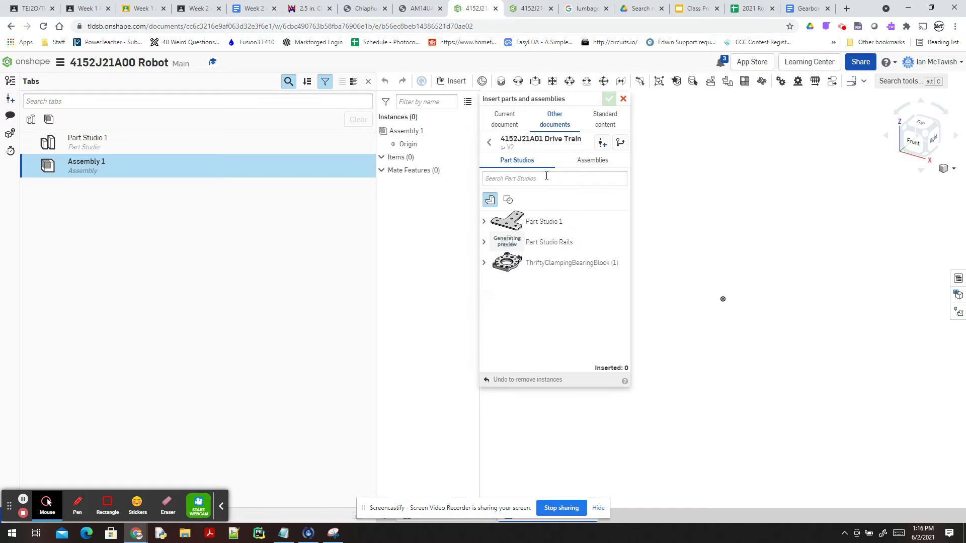
Insert the 4152J21A01 - Drive Train assembly from version V2 into Assembly 1
left_click(583, 164)
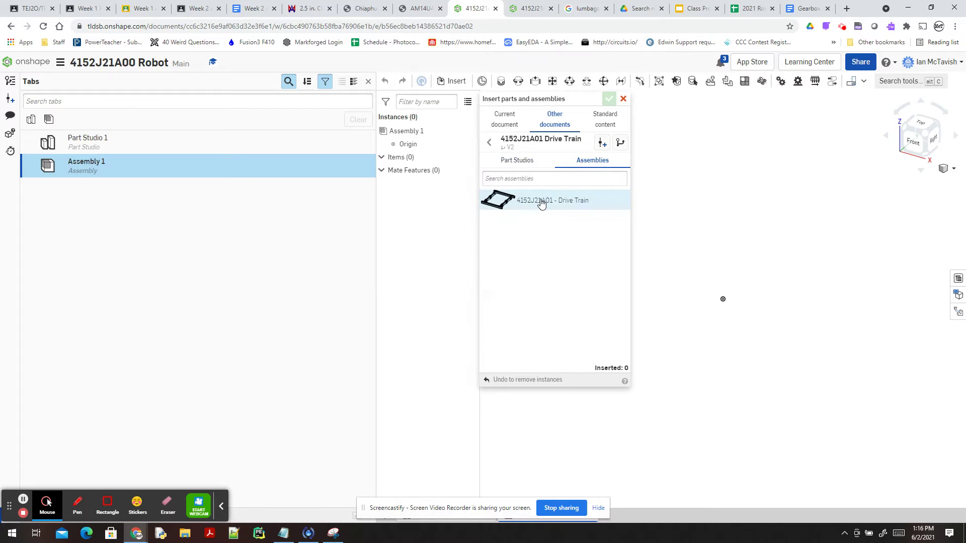
left_click(534, 201)
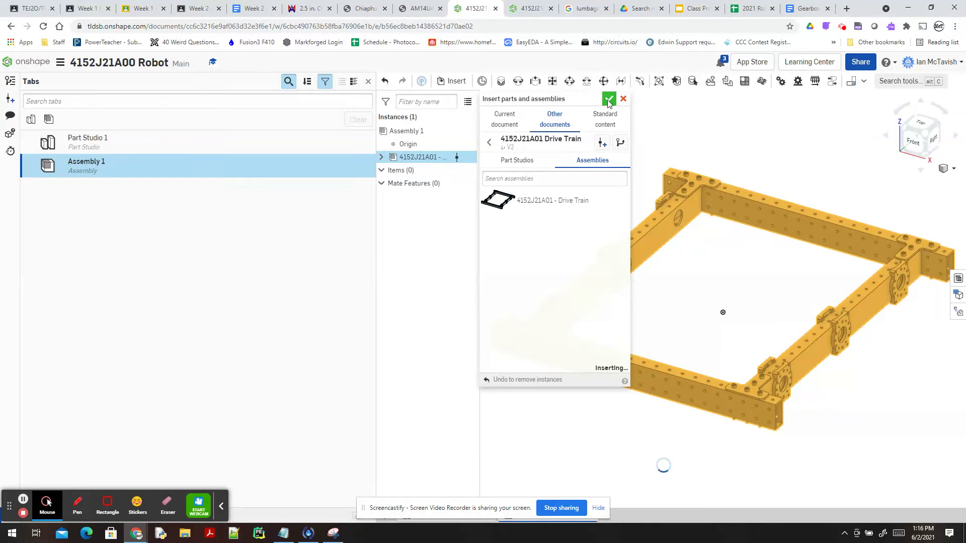
left_click(609, 99)
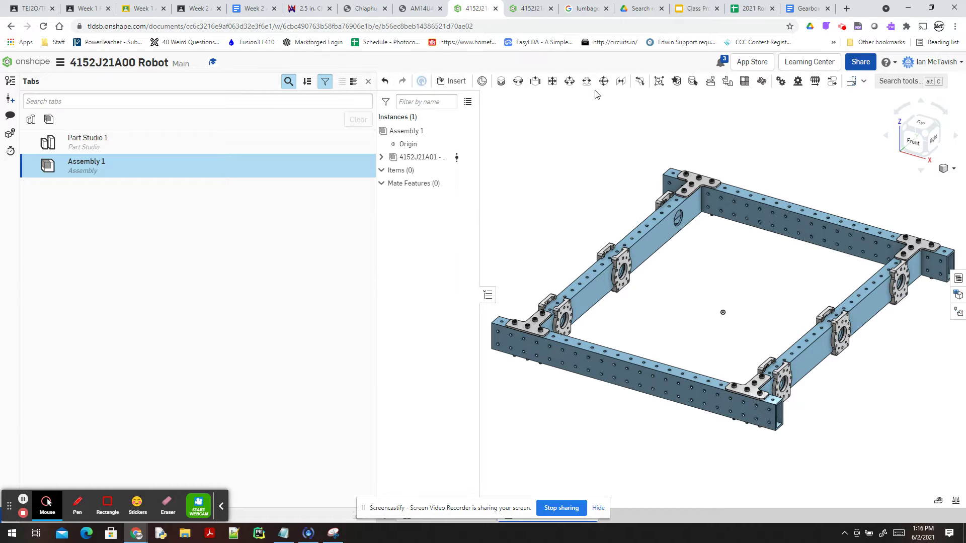
Fix the Drive Rail-back part in place inside the inserted drive train subassembly
left_click(380, 158)
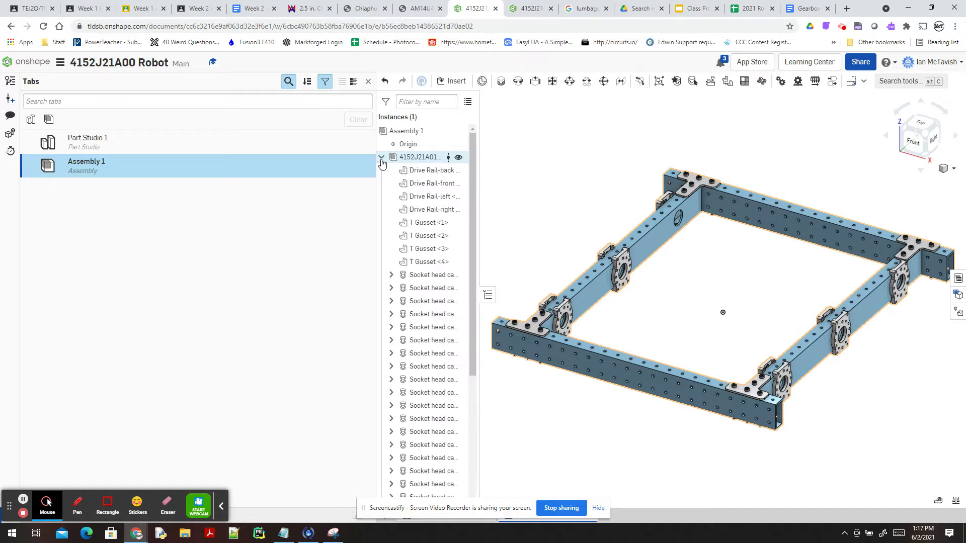
right_click(436, 172)
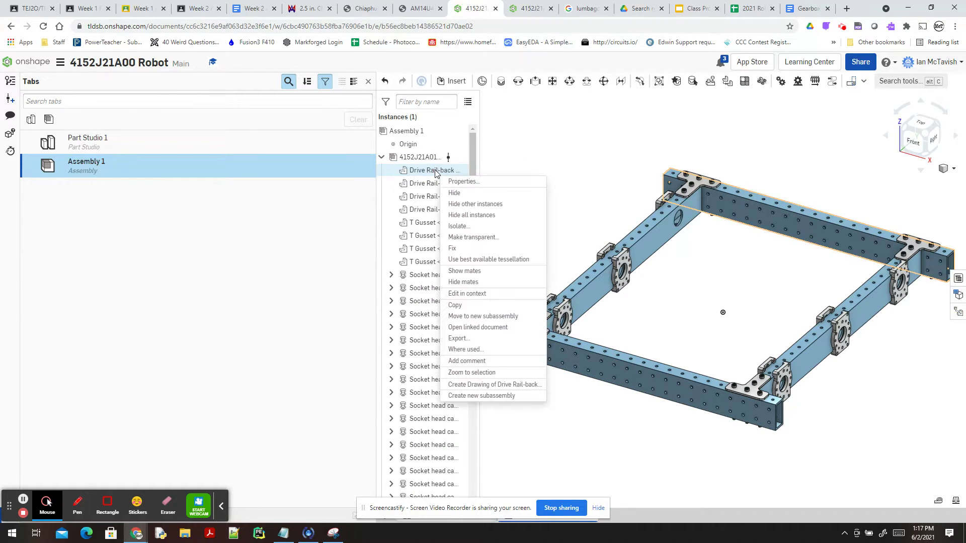
left_click(469, 250)
left_click(382, 159)
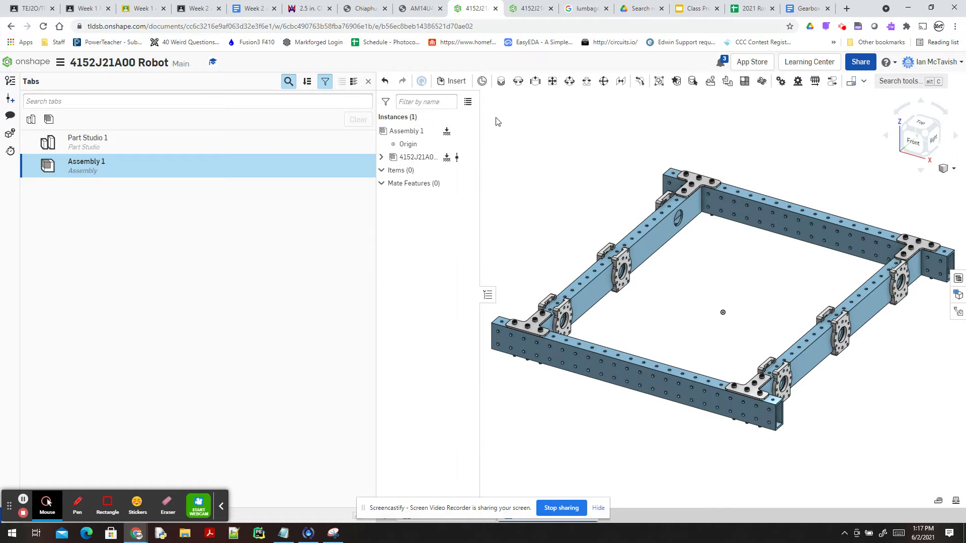
Switch to the 4152J21A02 gearbox document and insert the Plate part into its Assembly 1
left_click(517, 9)
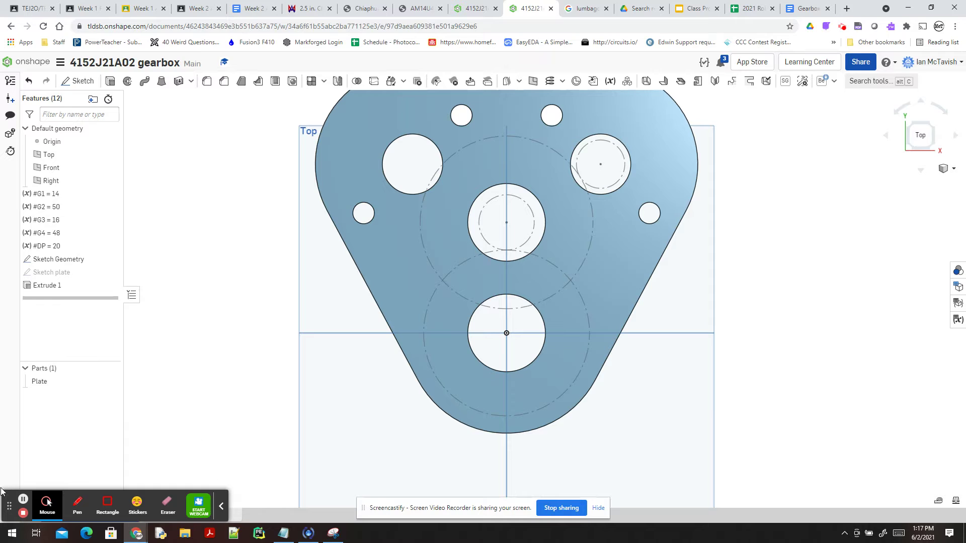
left_click_drag(14, 512, 13, 479)
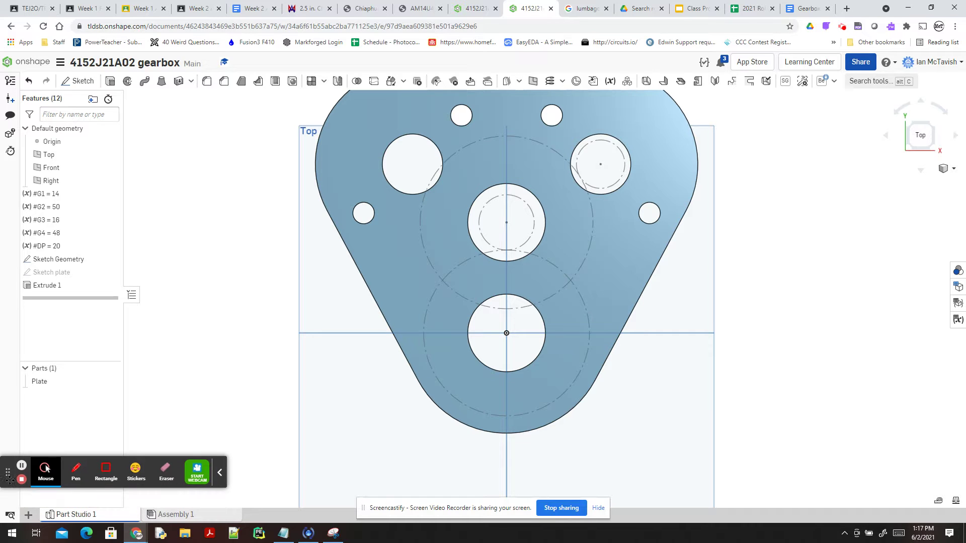
left_click(176, 515)
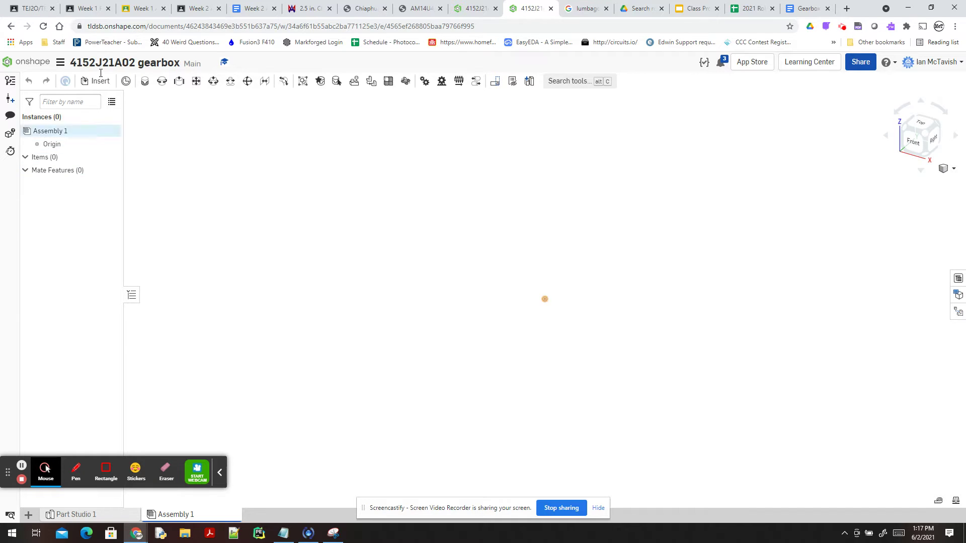
left_click(88, 83)
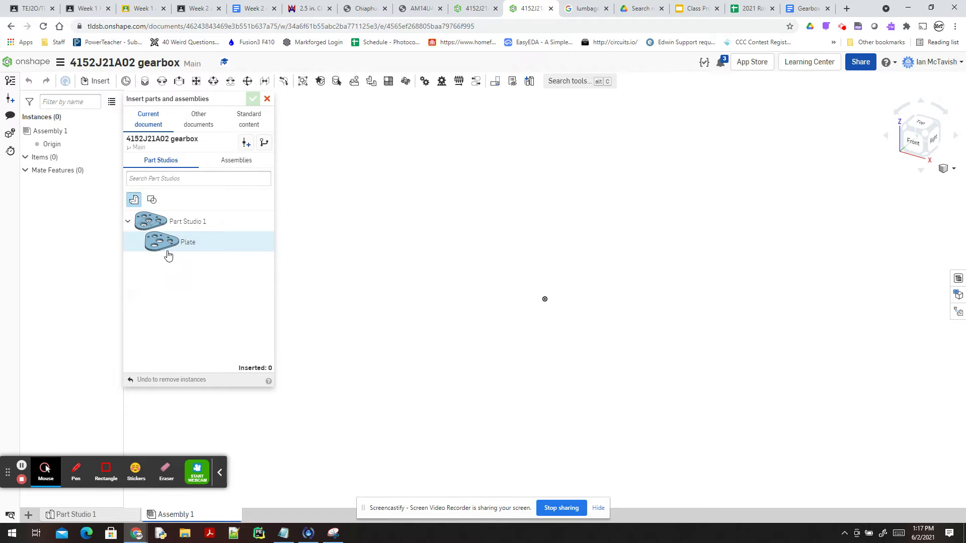
left_click(168, 252)
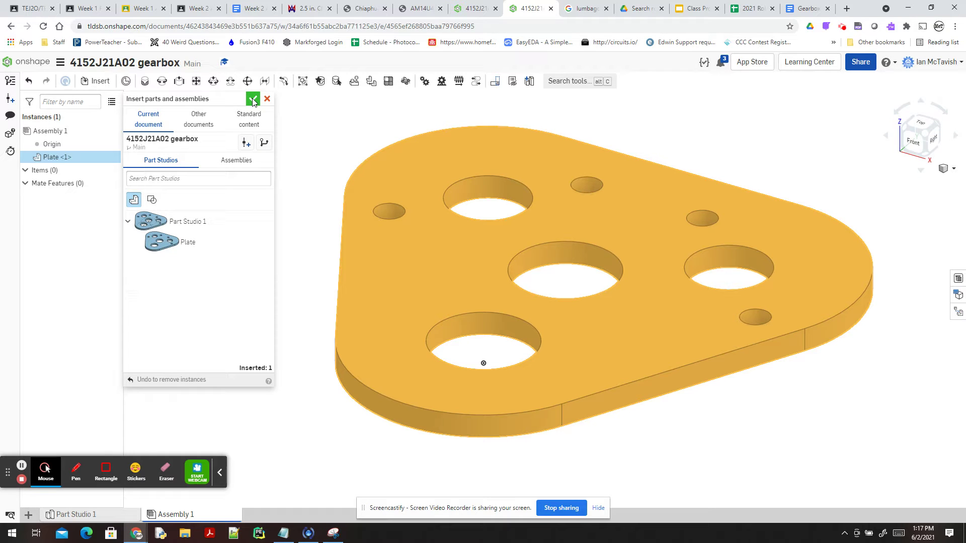
left_click(253, 99)
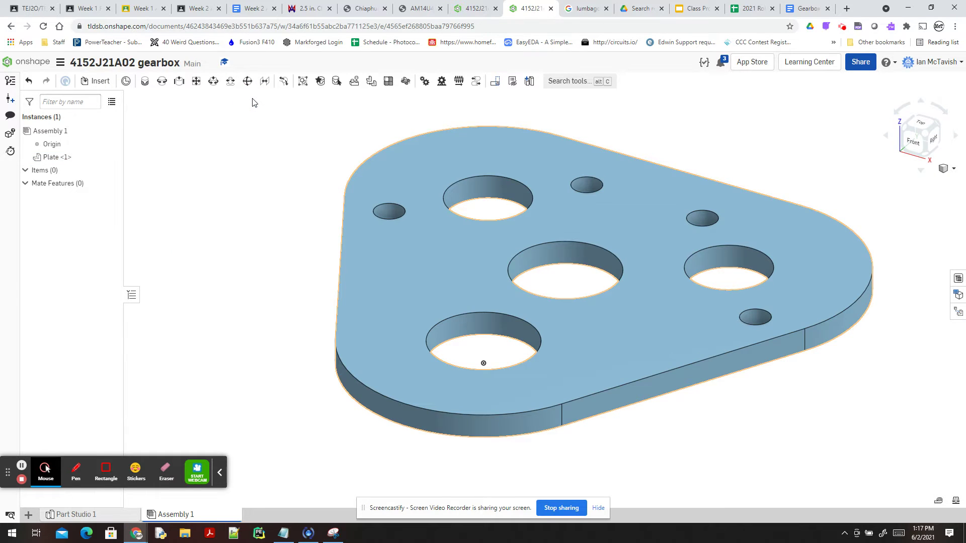
right_click(59, 159)
left_click(103, 252)
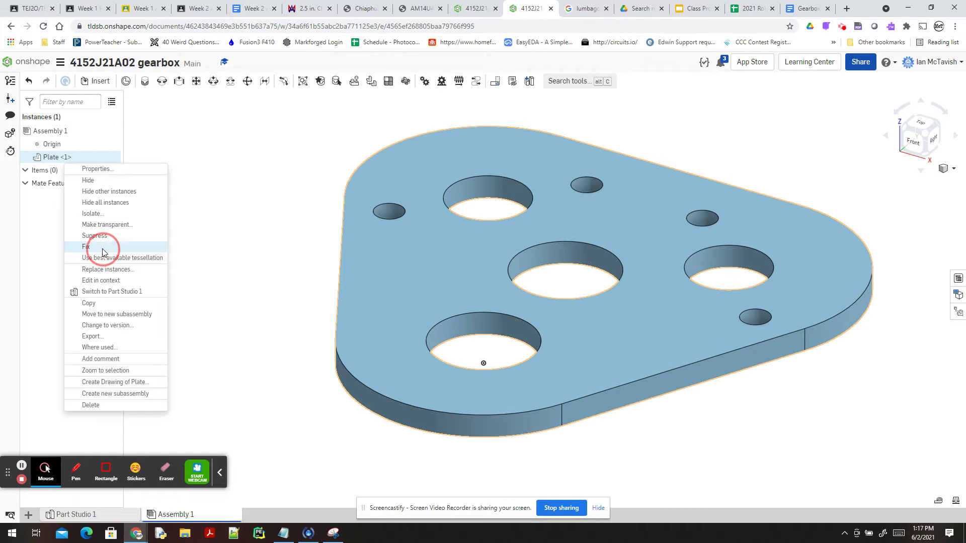
right_click_drag(273, 219, 222, 122)
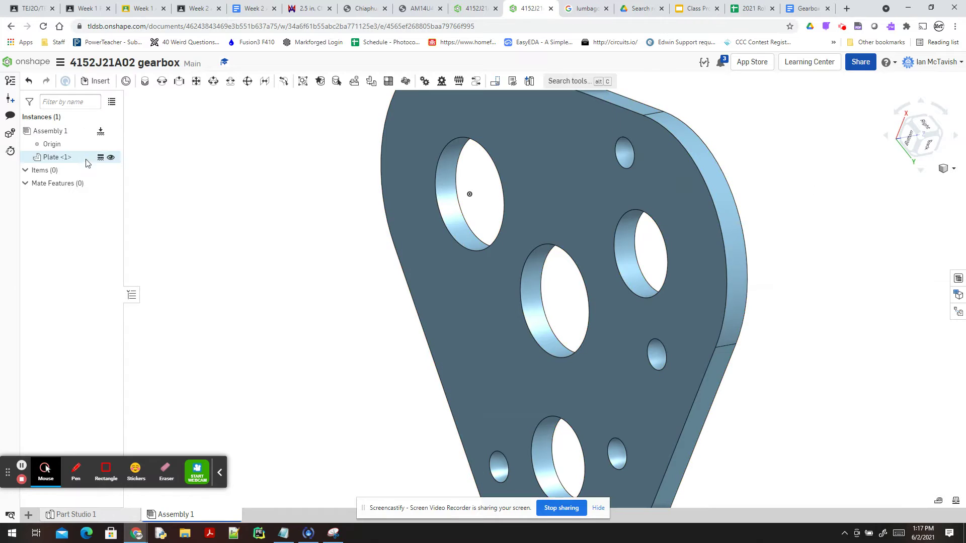
right_click(80, 158)
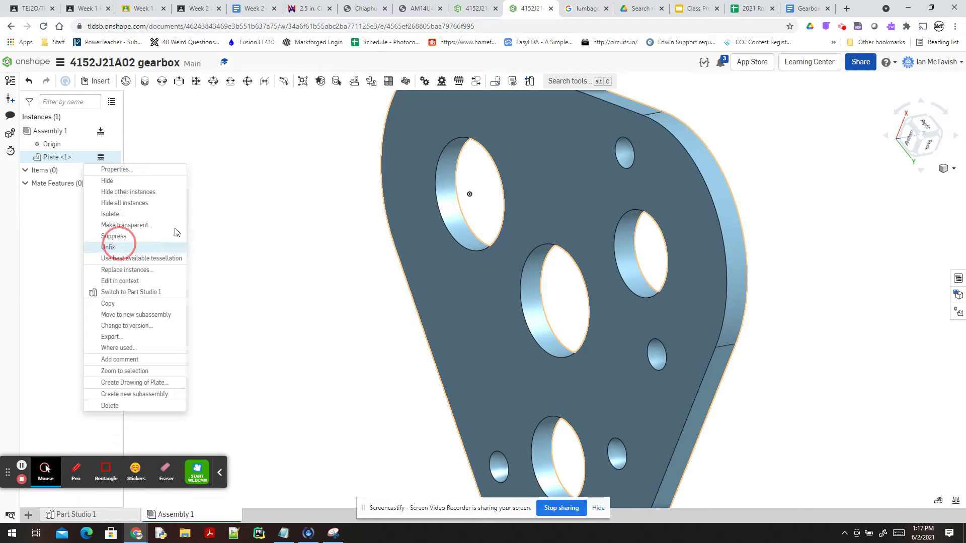
left_click(120, 244)
Rotate the gearbox plate 90 degrees so it stands upright, and turn it 90 degrees about the vertical axis
right_click_drag(798, 168, 805, 171)
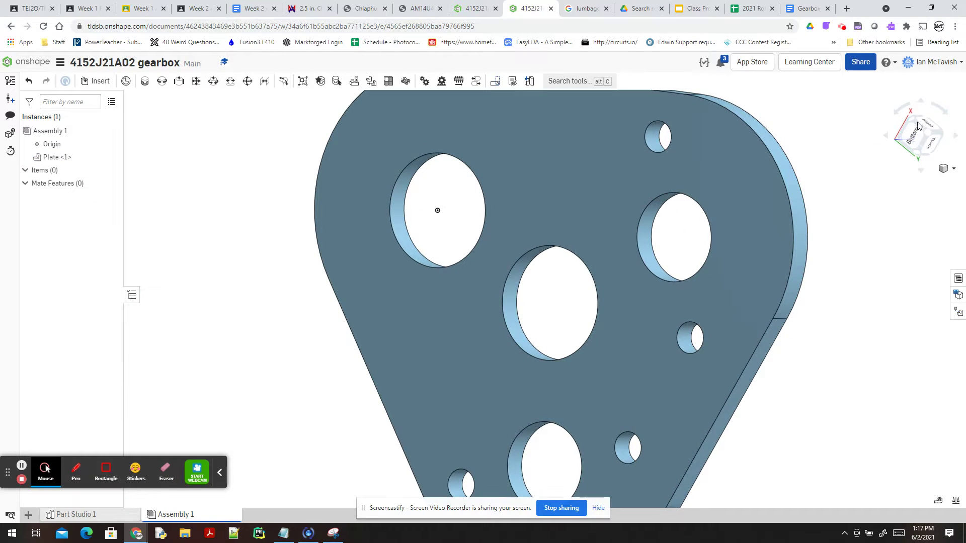
left_click(918, 136)
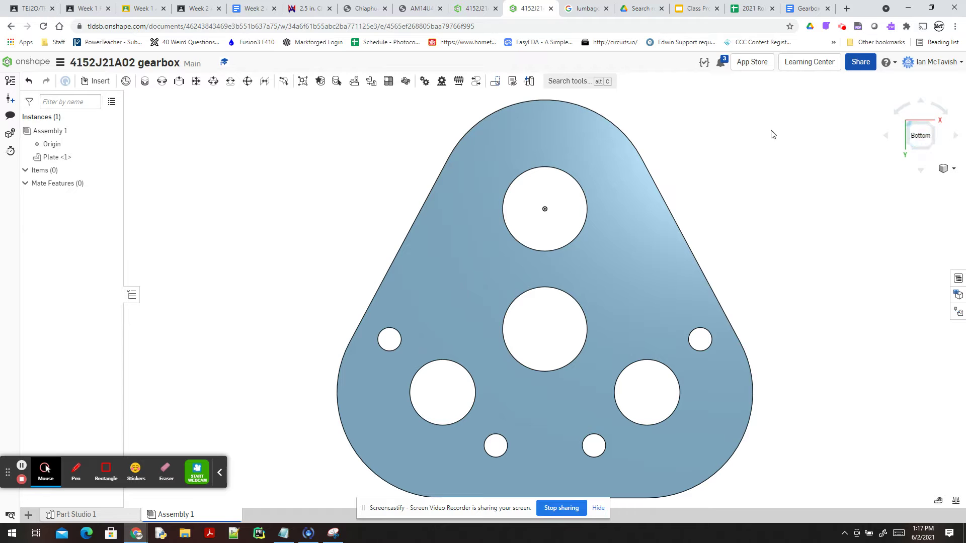
right_click_drag(793, 151, 795, 196)
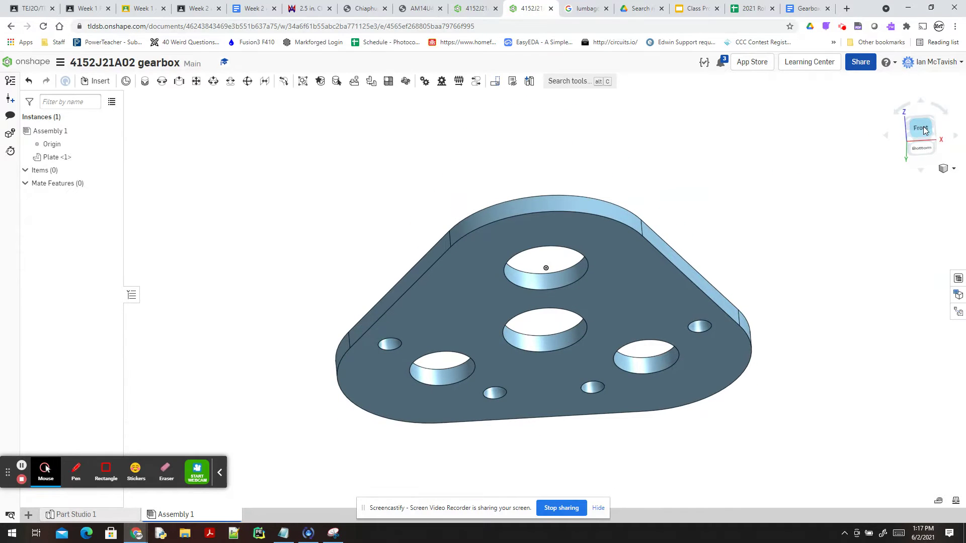
right_click_drag(830, 134, 891, 135)
left_click(931, 136)
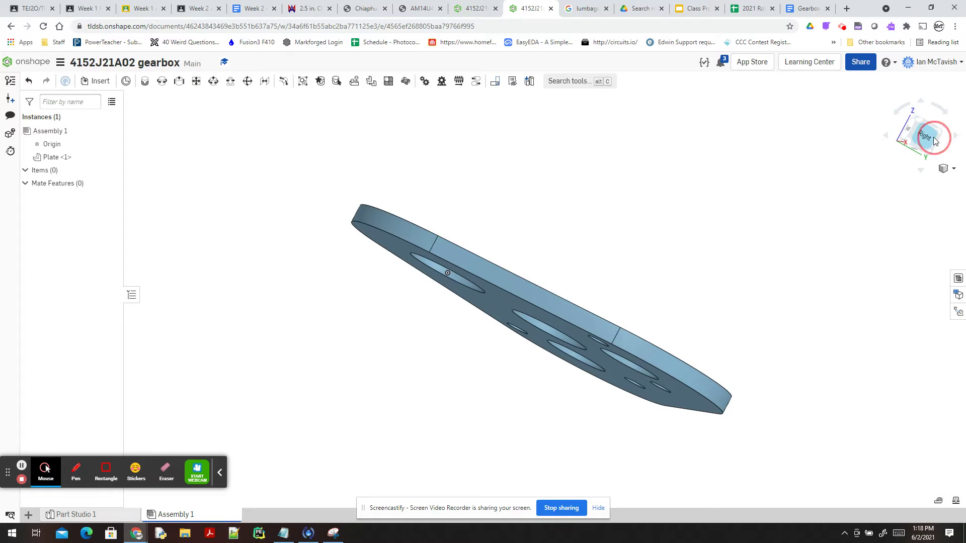
mouse_move(517, 174)
right_mouse_down()
mouse_move(518, 190)
mouse_move(518, 179)
right_mouse_up()
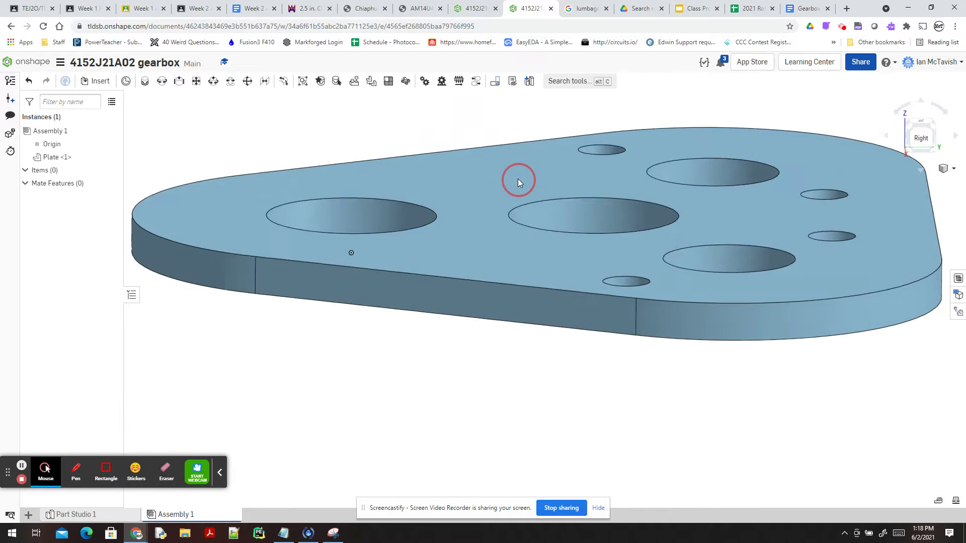
left_click(672, 286)
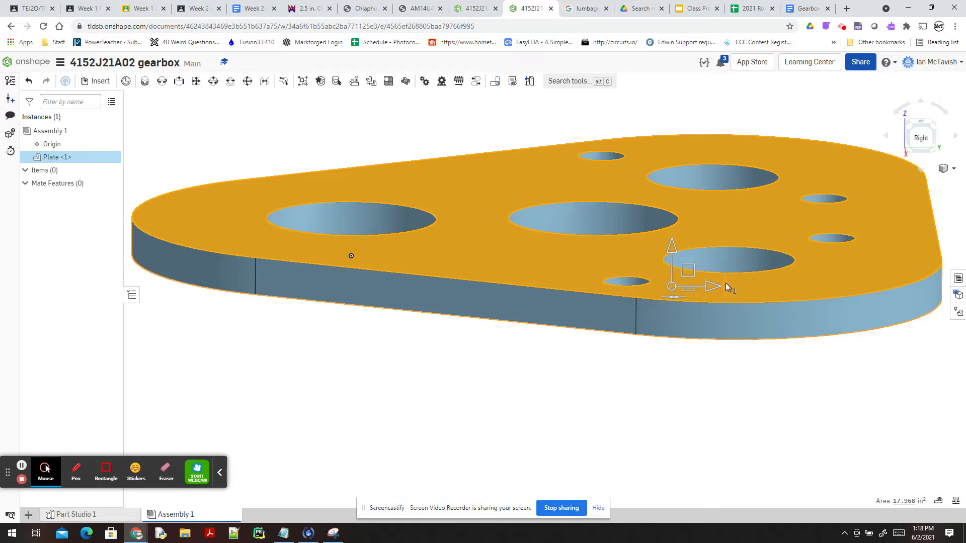
left_click_drag(724, 285, 711, 242)
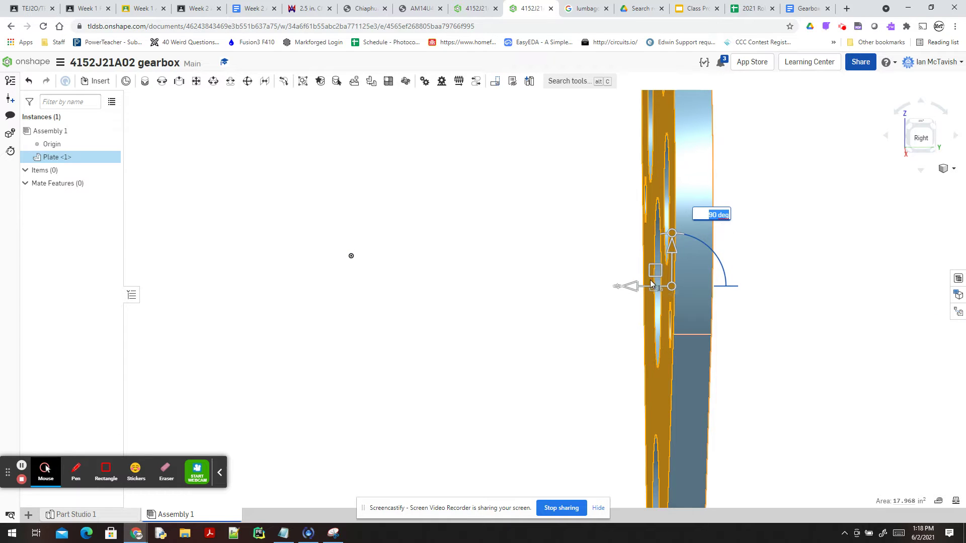
left_click_drag(620, 291, 644, 291)
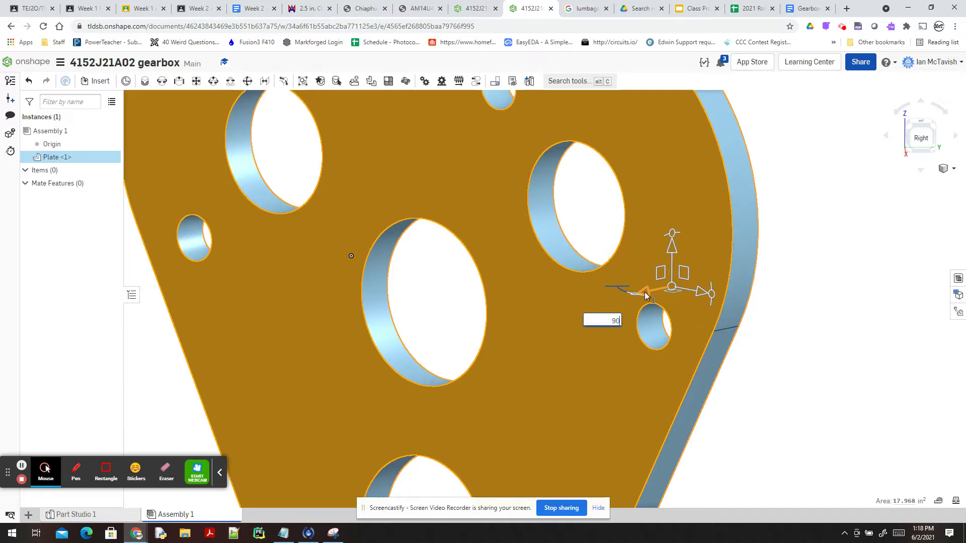
left_click_drag(647, 296, 750, 212)
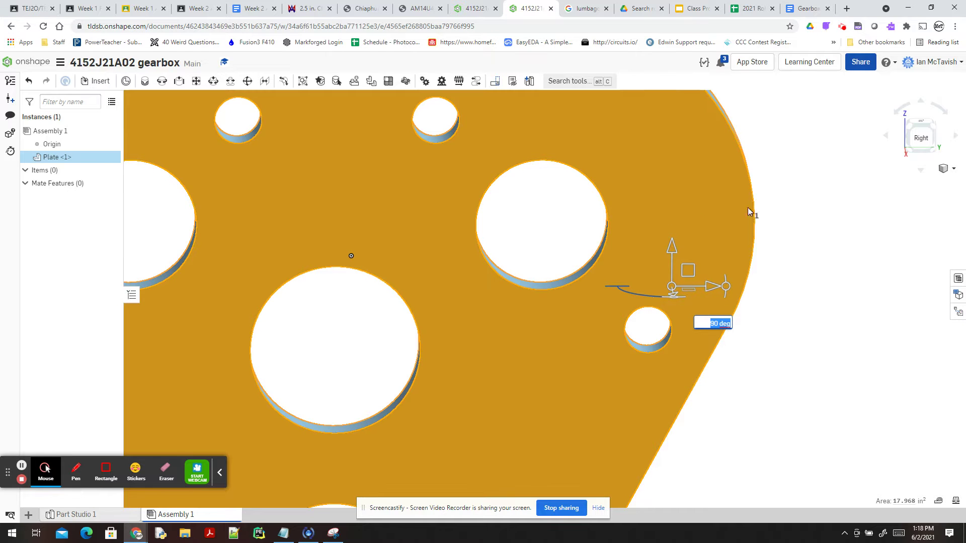
Finish rotating the gearbox plate and fix the Plate instance in place in the gearbox's Assembly 1
left_click(828, 171)
scroll(830, 174, "down", 5)
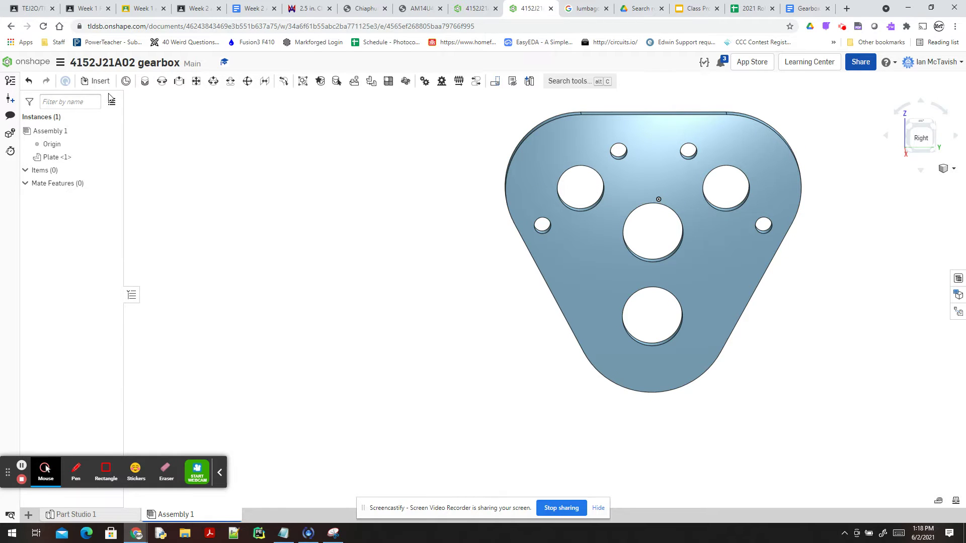
right_click(80, 157)
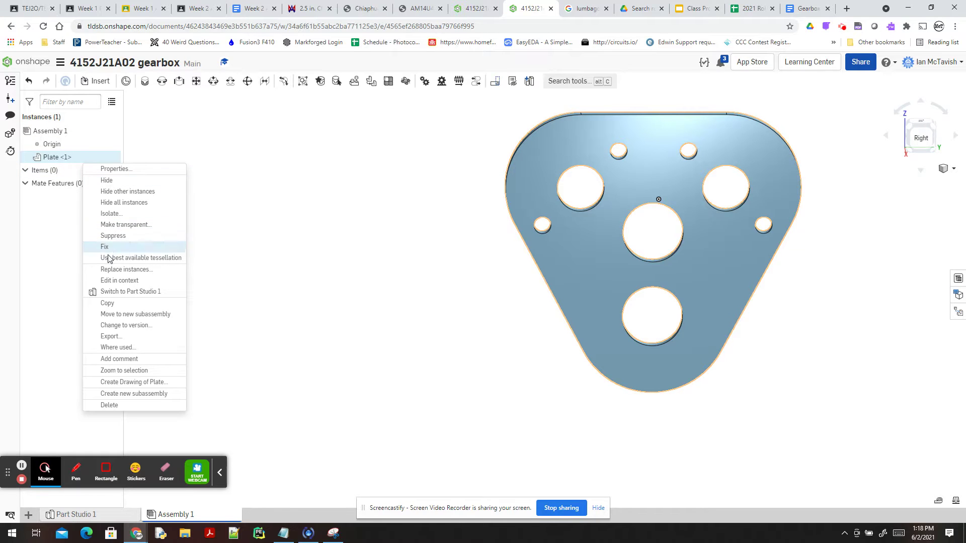
left_click(111, 248)
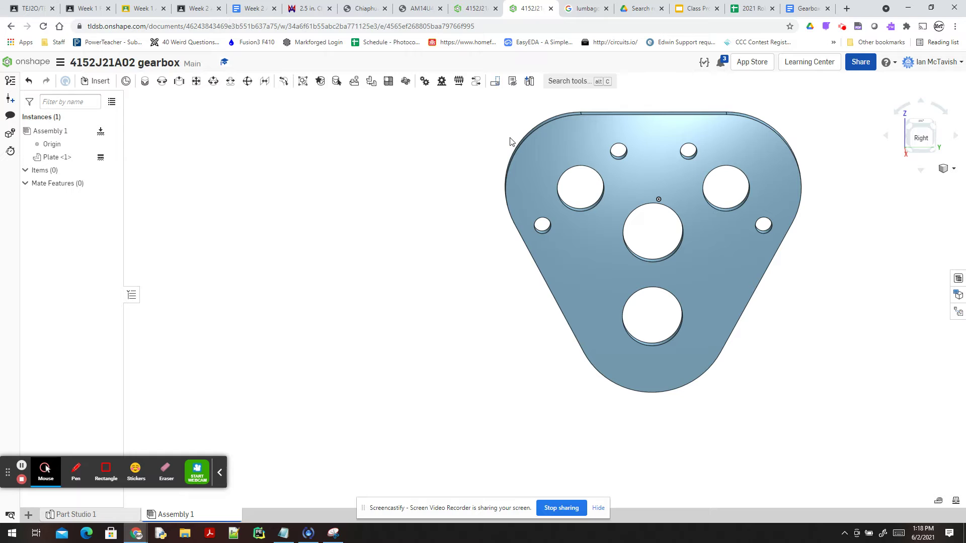
right_click_drag(415, 234, 438, 229)
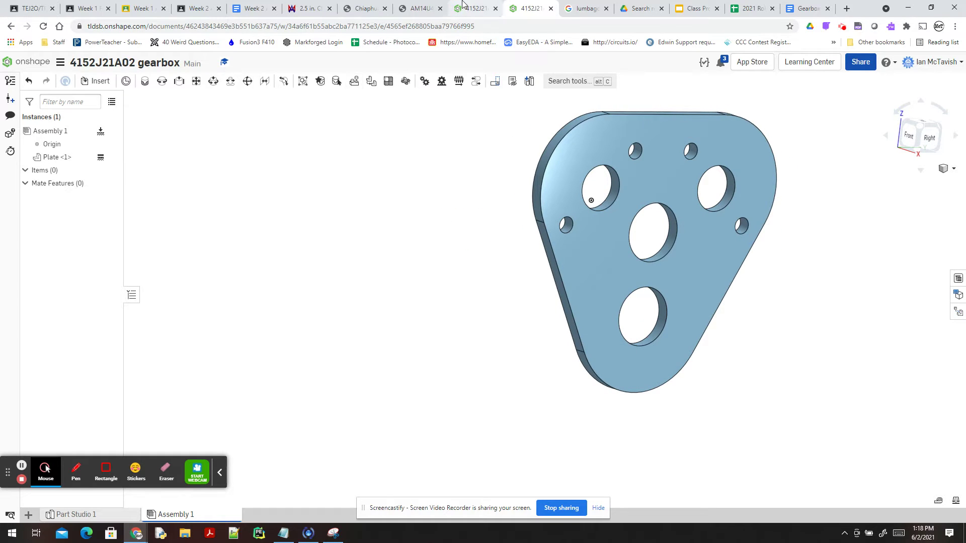
Create version V1 of the 4152J21A02 gearbox document with a short description
left_click(10, 100)
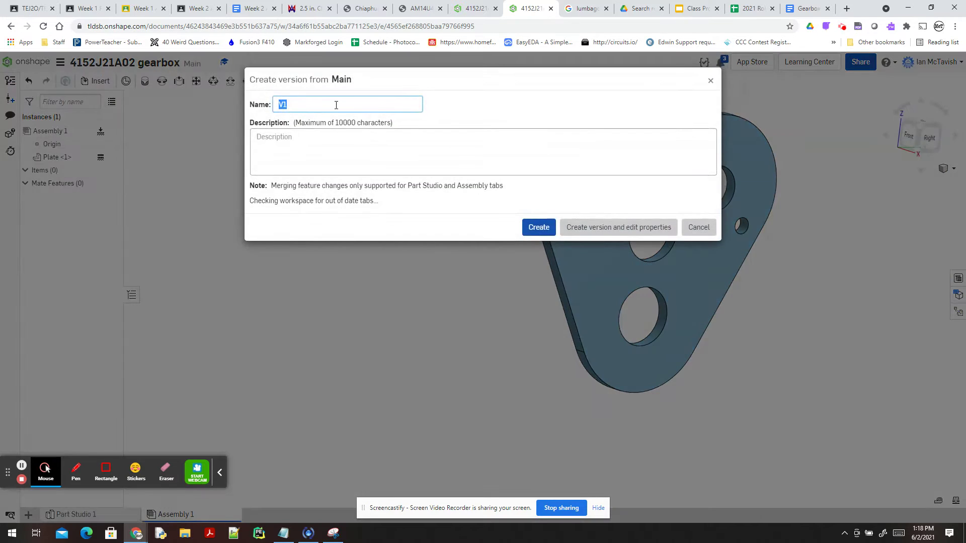
left_click(265, 147)
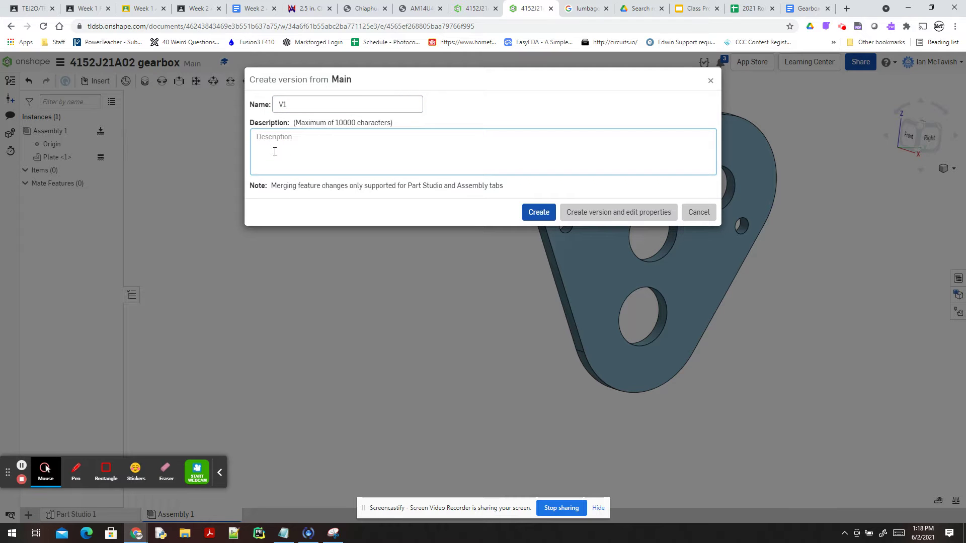
type("Mad")
left_click(539, 210)
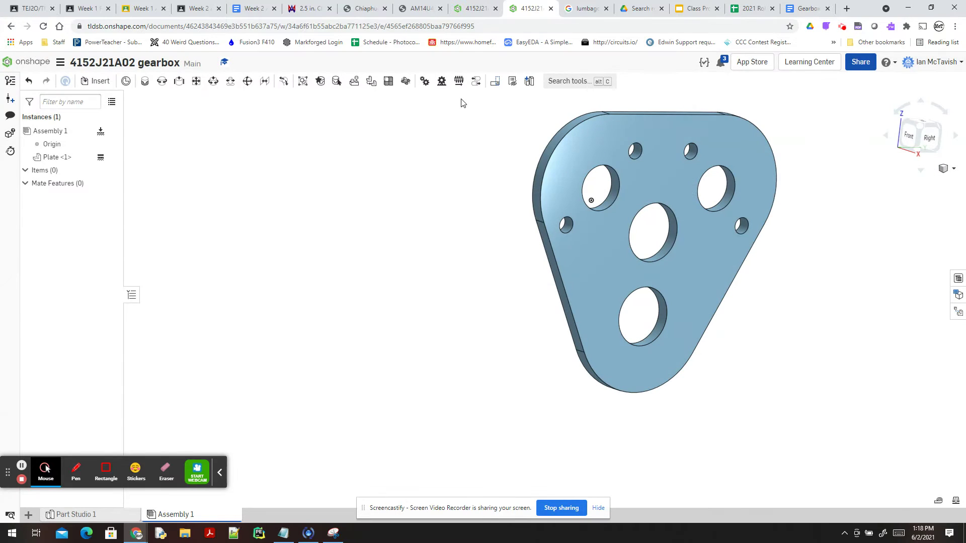
Switch to the 4152J21A00 Robot document and insert Assembly 1 from the TEJTER2021 team's 4152J21A02 gearbox, version V1
left_click(473, 10)
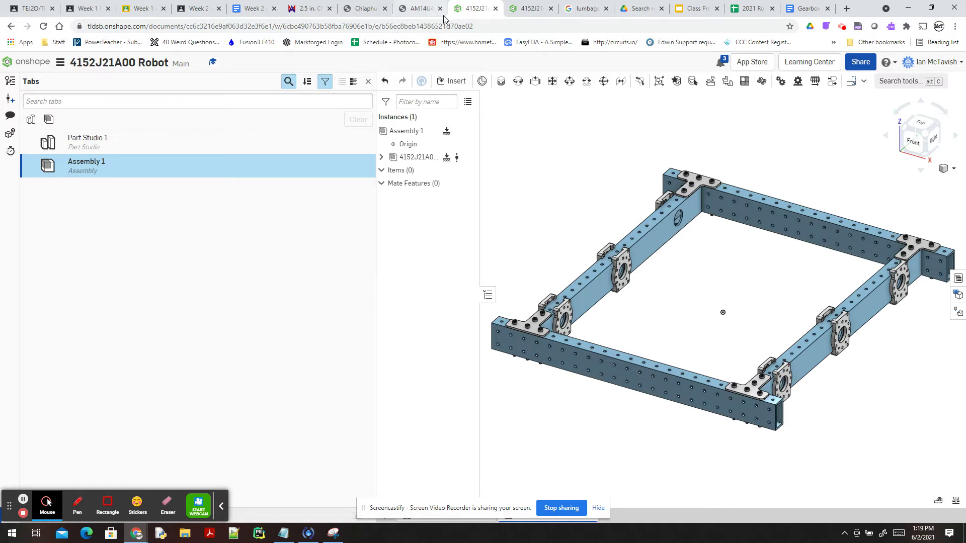
left_click(454, 82)
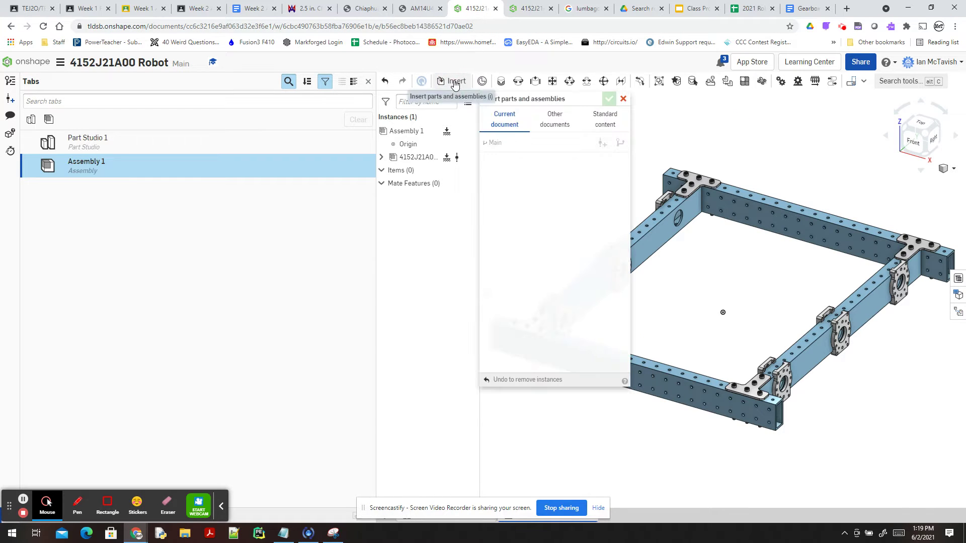
left_click(556, 124)
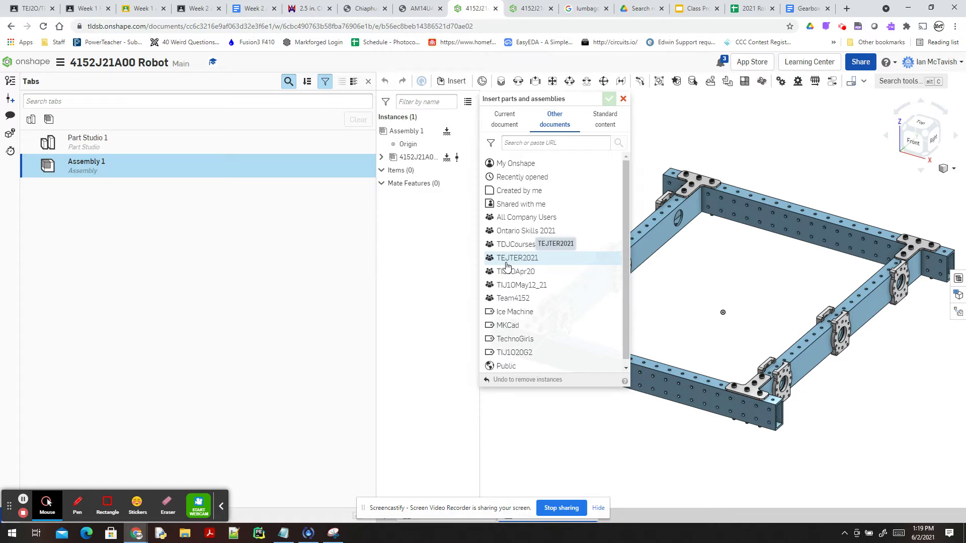
left_click(507, 259)
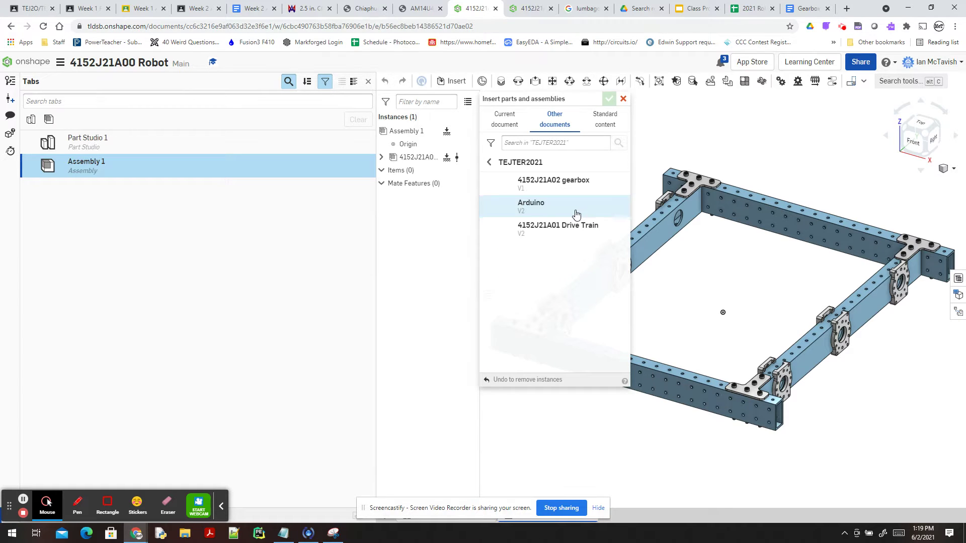
left_click(518, 182)
left_click(580, 161)
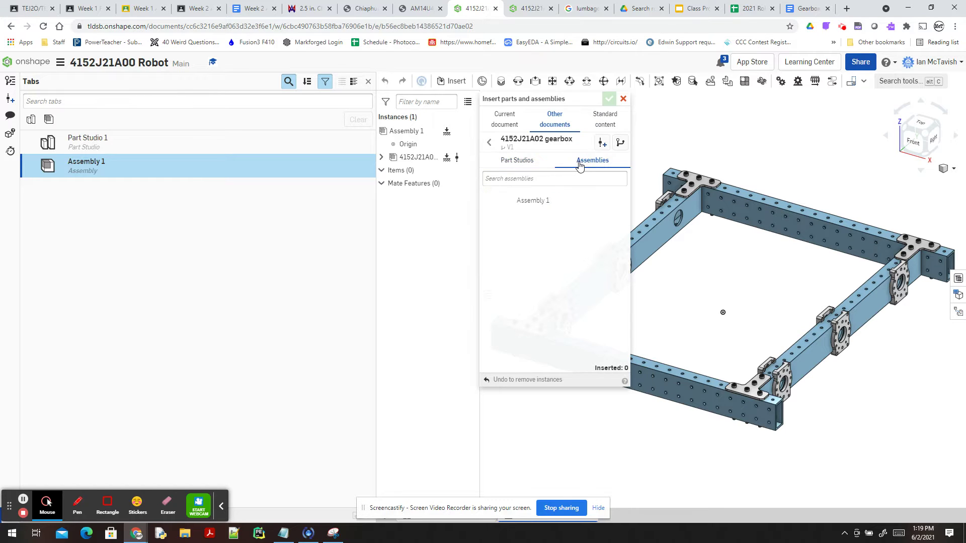
left_click(528, 200)
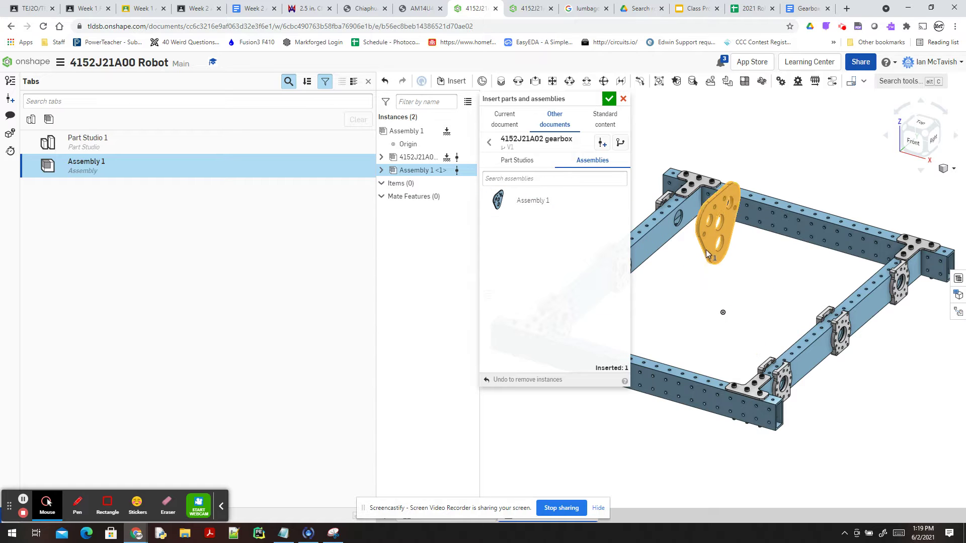
left_click(609, 98)
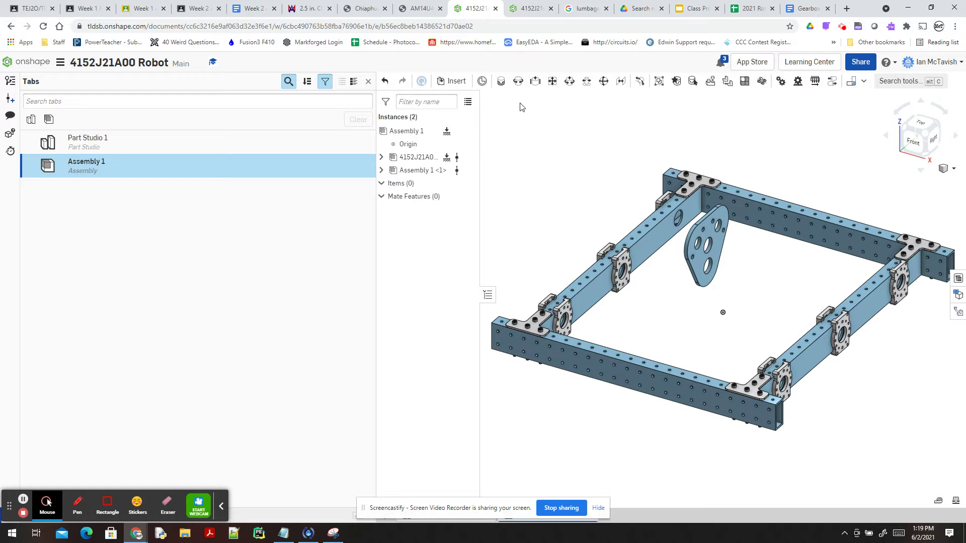
Add a Fastened mate joining the gearbox plate's lowest large hole to the large hole on the drive rail's inner face
left_click(501, 81)
scroll(710, 269, "up", 5)
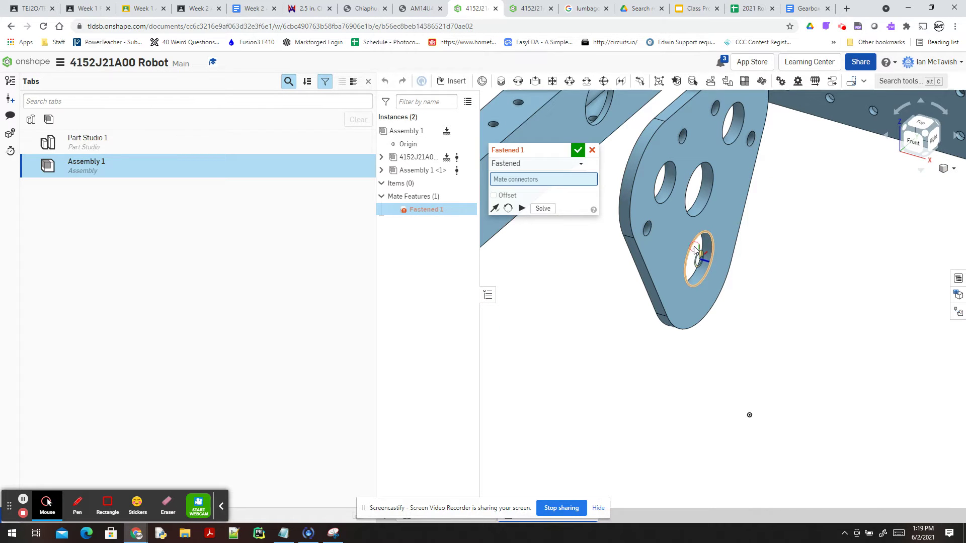
left_click(696, 251)
scroll(780, 253, "down", 3)
scroll(779, 247, "down", 3)
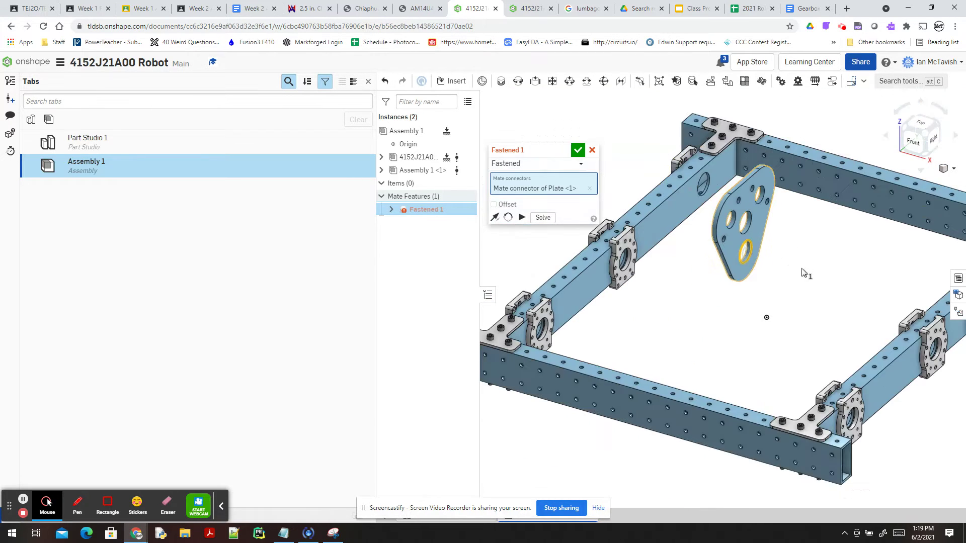
right_click_drag(824, 271, 838, 267)
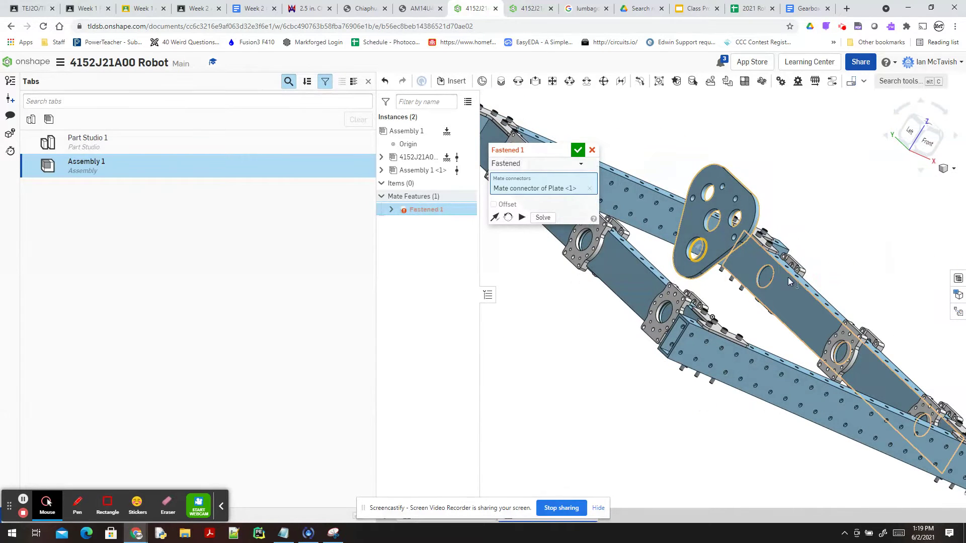
scroll(768, 277, "up", 5)
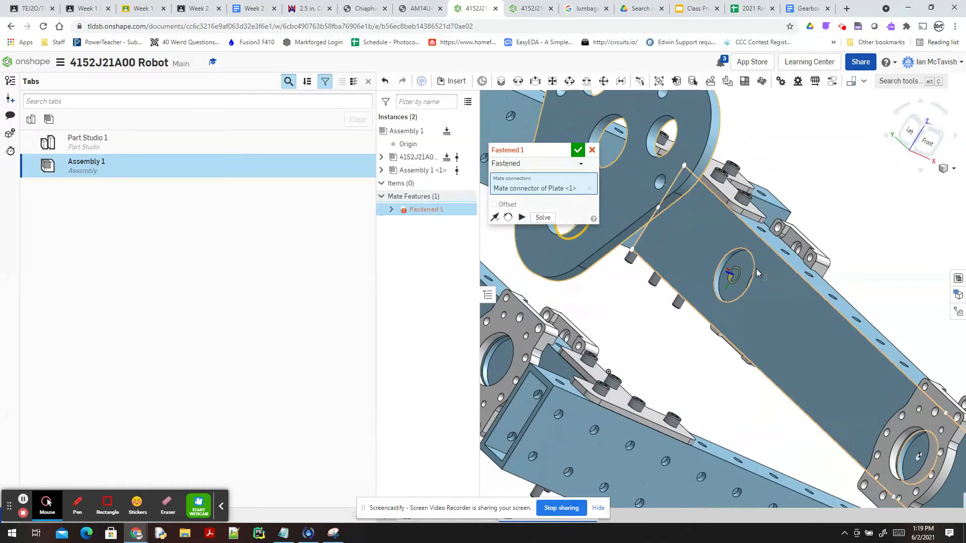
left_click(756, 268)
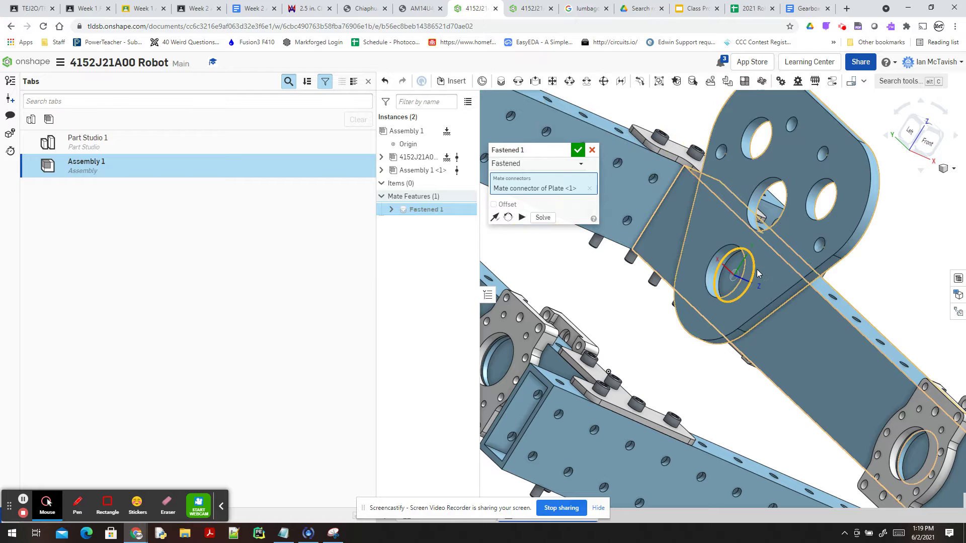
left_click(757, 270)
left_click(580, 150)
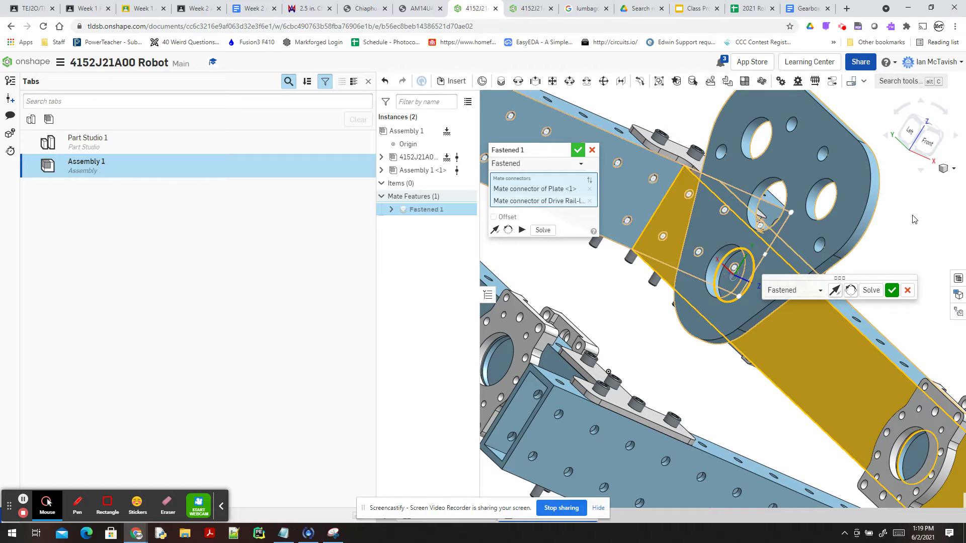
Close the tab manager and examine the mounted gearbox plate on the drive train from the Right view and an angle
scroll(903, 246, "down", 3)
right_click_drag(902, 246, 835, 246)
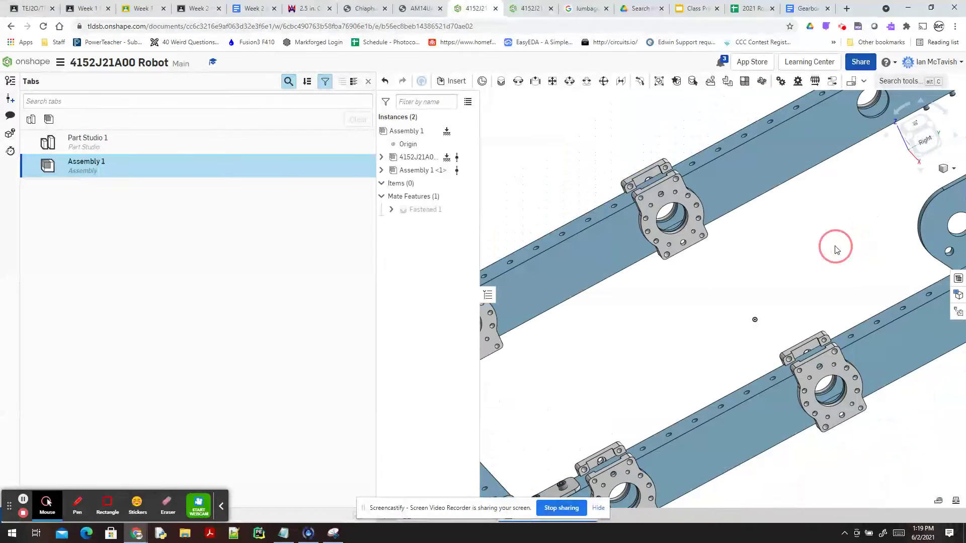
scroll(841, 246, "down", 3)
right_click_drag(919, 370, 739, 367)
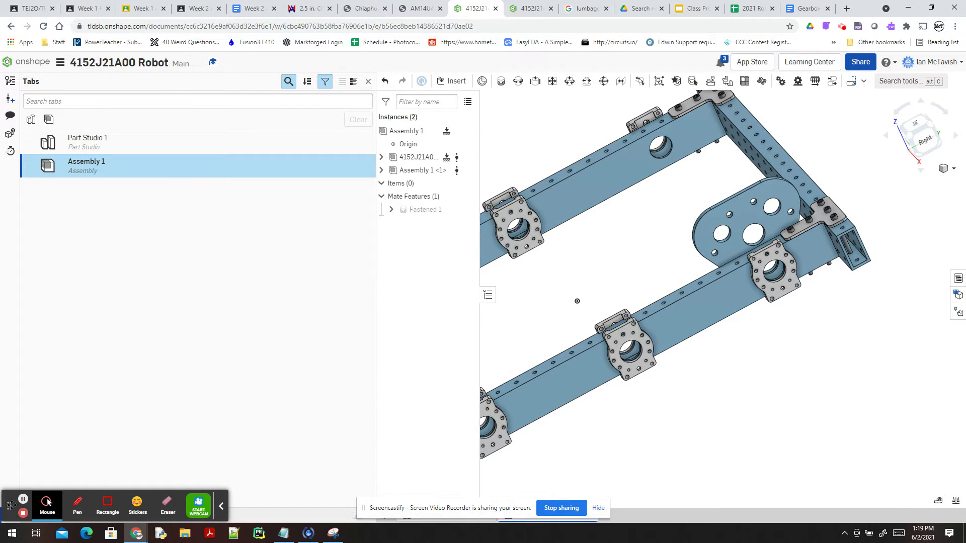
left_click_drag(11, 505, 23, 460)
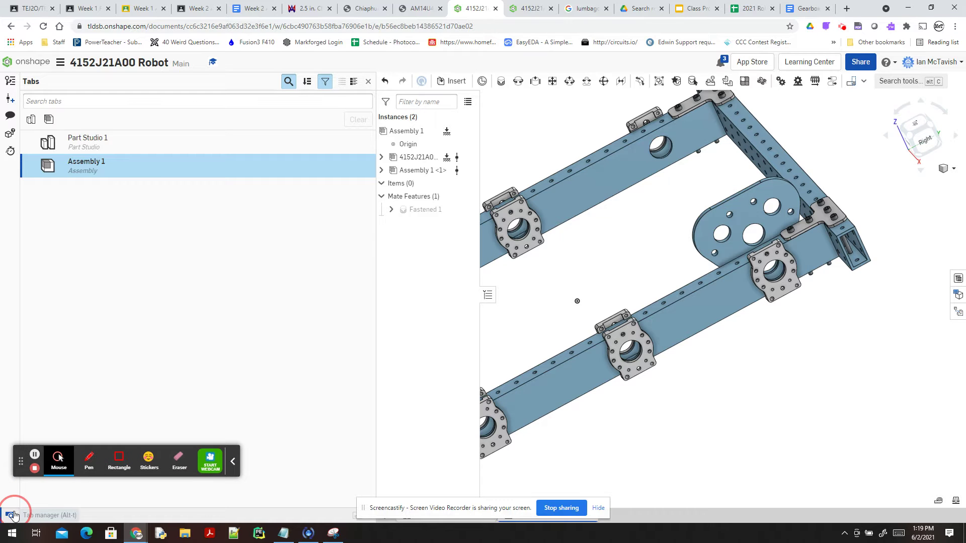
left_click(11, 515)
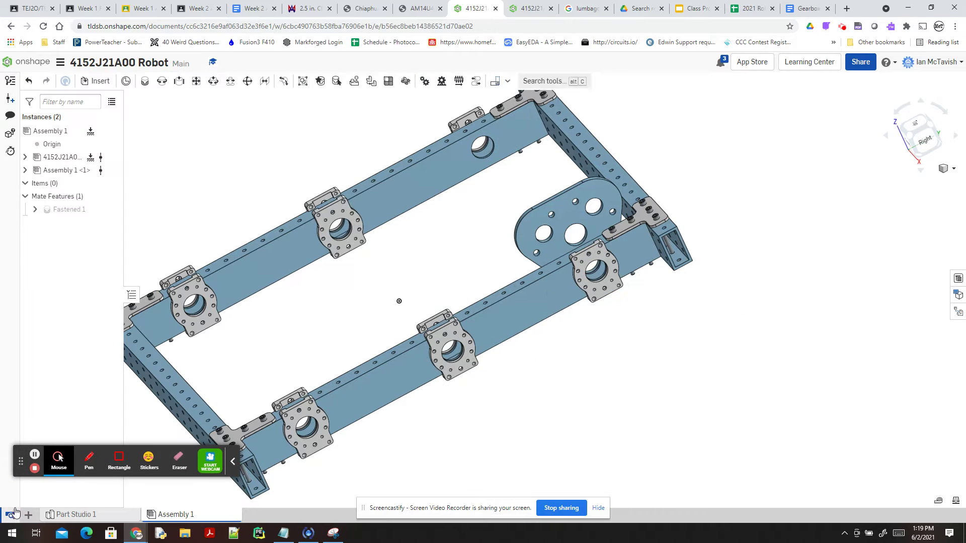
left_click(926, 141)
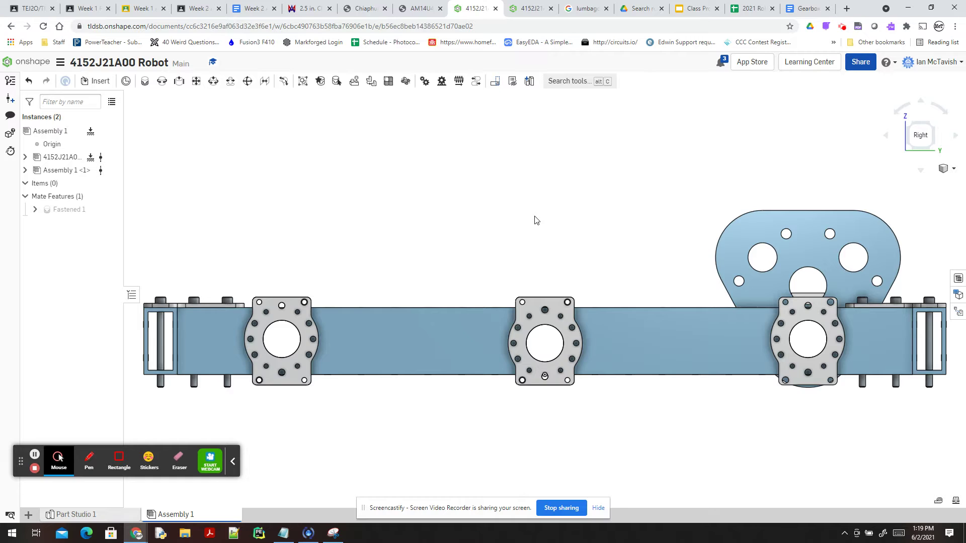
mouse_move(536, 220)
right_mouse_down()
mouse_move(533, 255)
mouse_move(532, 231)
right_mouse_up()
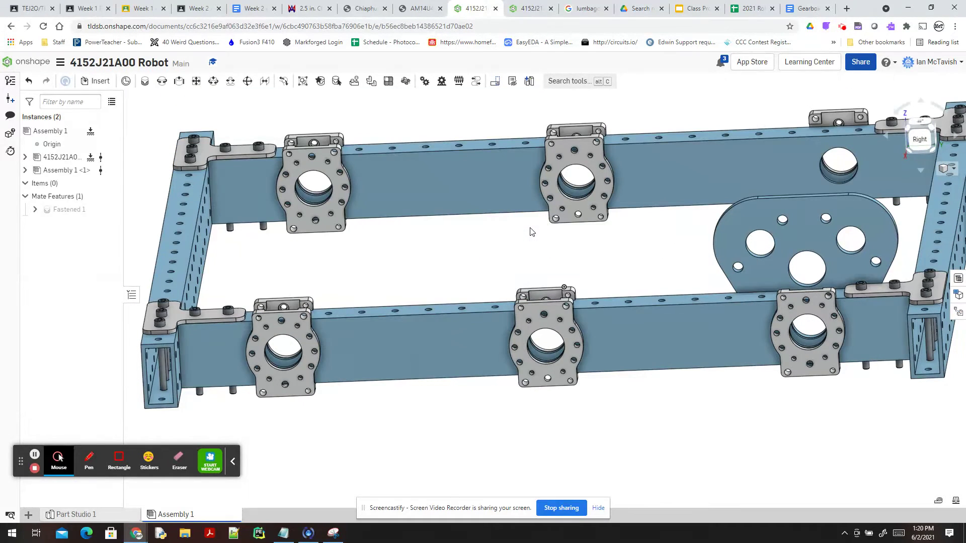
Edit the gearbox plate in the context of the robot assembly and open Sketch plate for editing
right_click(736, 223)
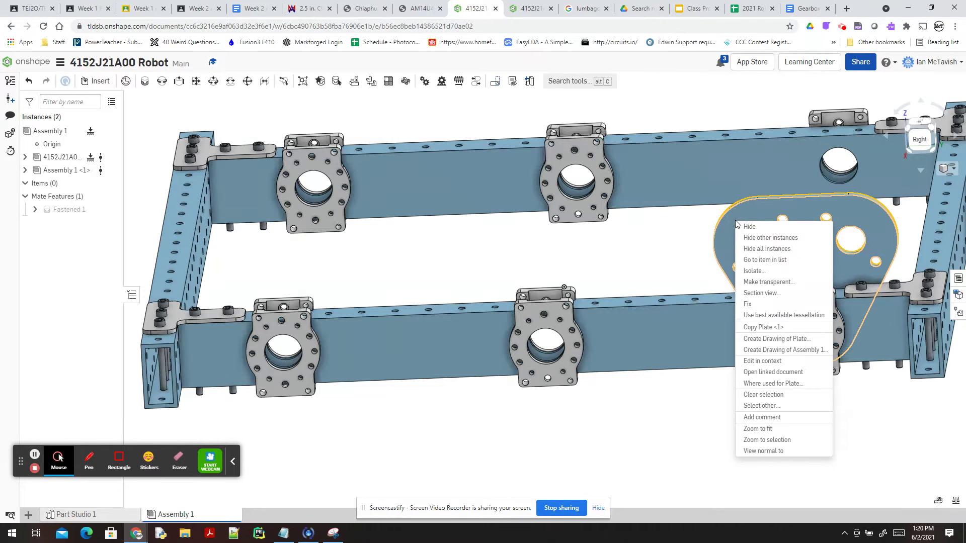
left_click(780, 367)
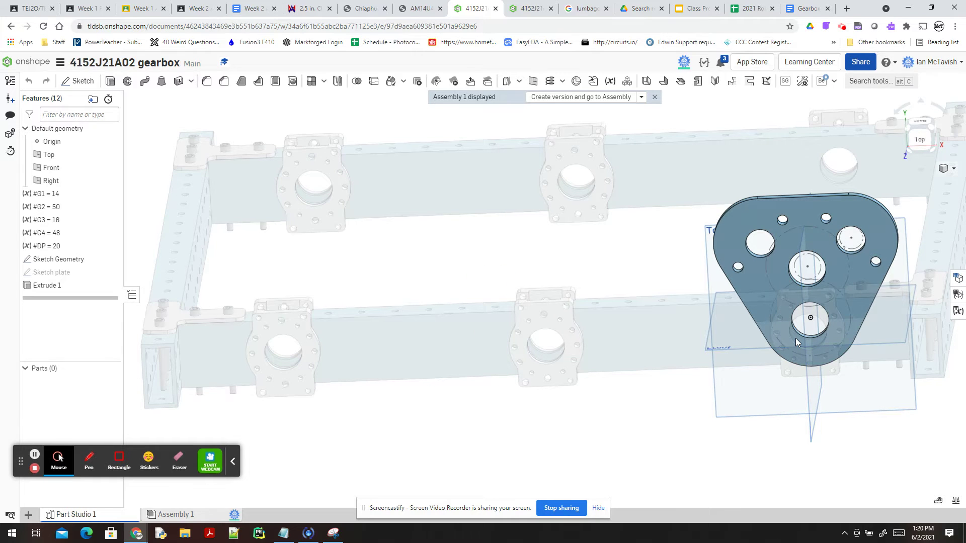
left_click(55, 273)
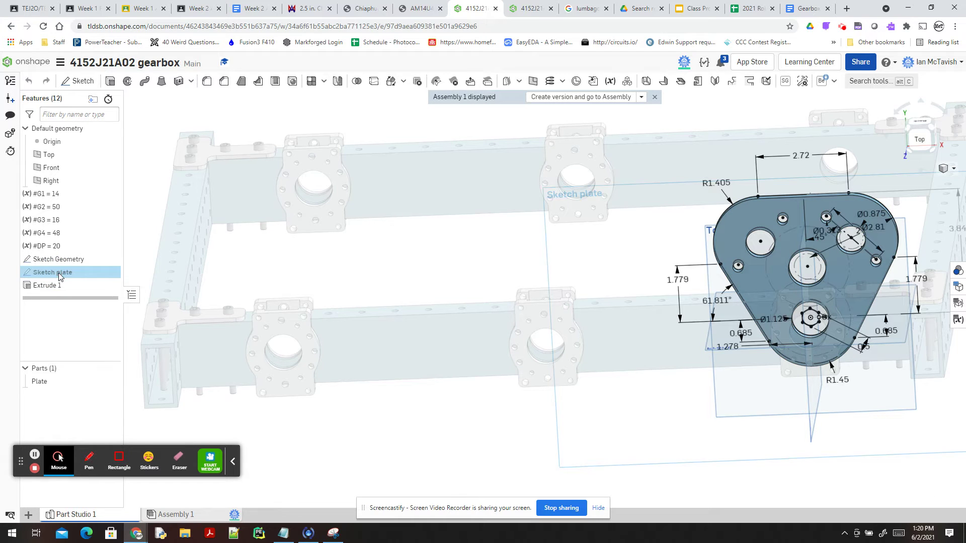
double_click(59, 272)
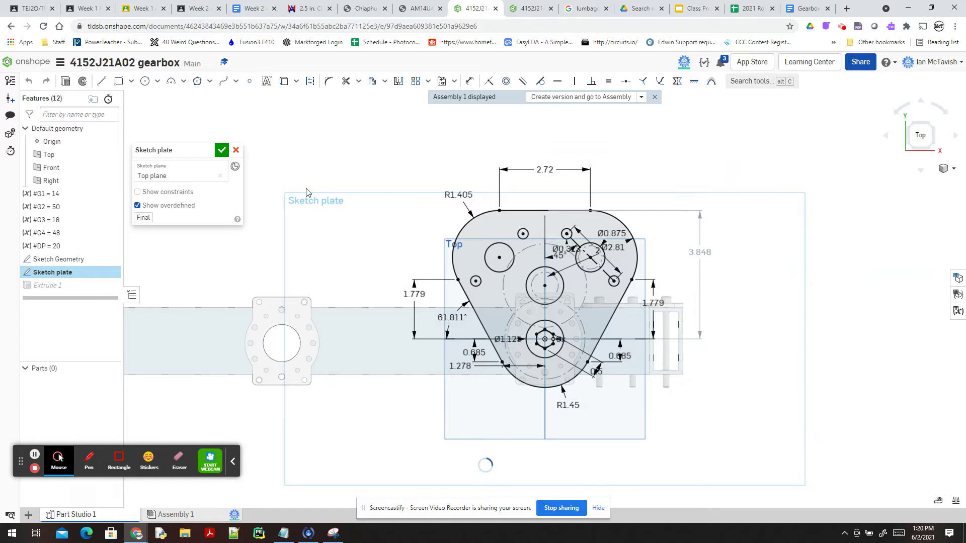
Project the bearing block's two side holes and four corner holes into the gearbox plate sketch with Use
scroll(584, 334, "up", 2)
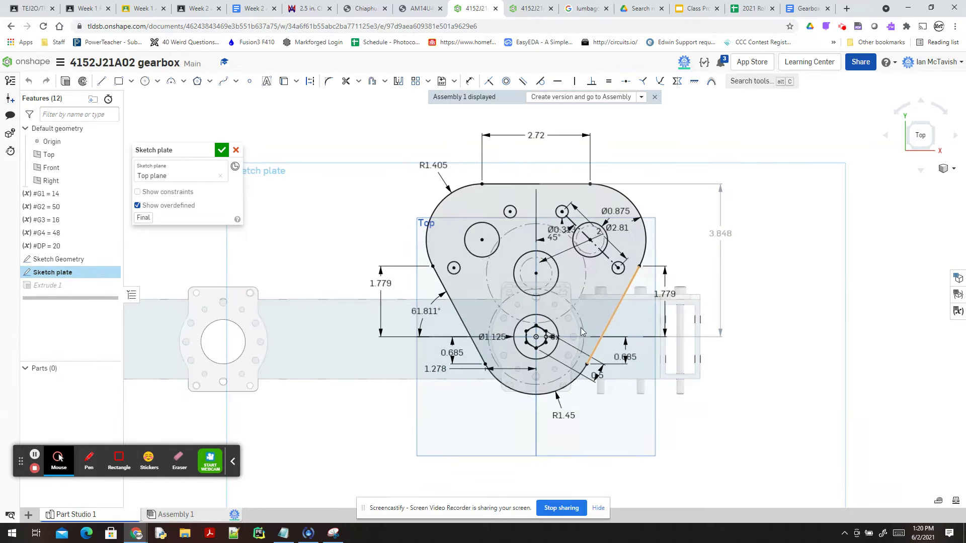
scroll(578, 328, "up", 2)
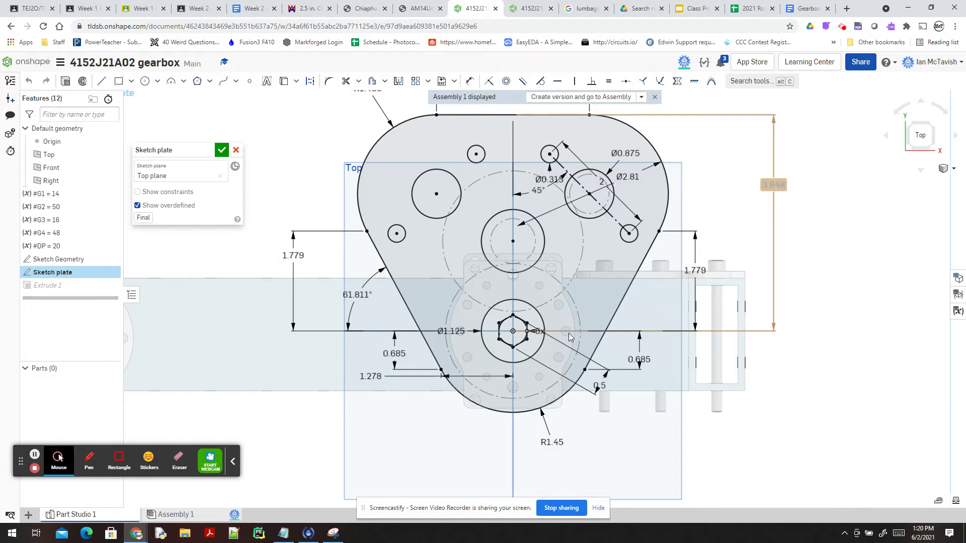
scroll(568, 334, "up", 1)
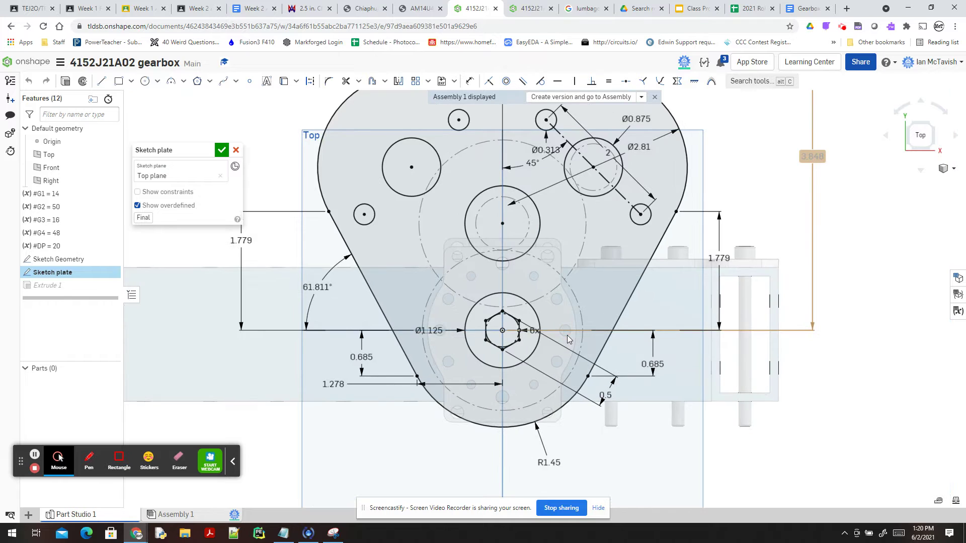
scroll(566, 335, "up", 2)
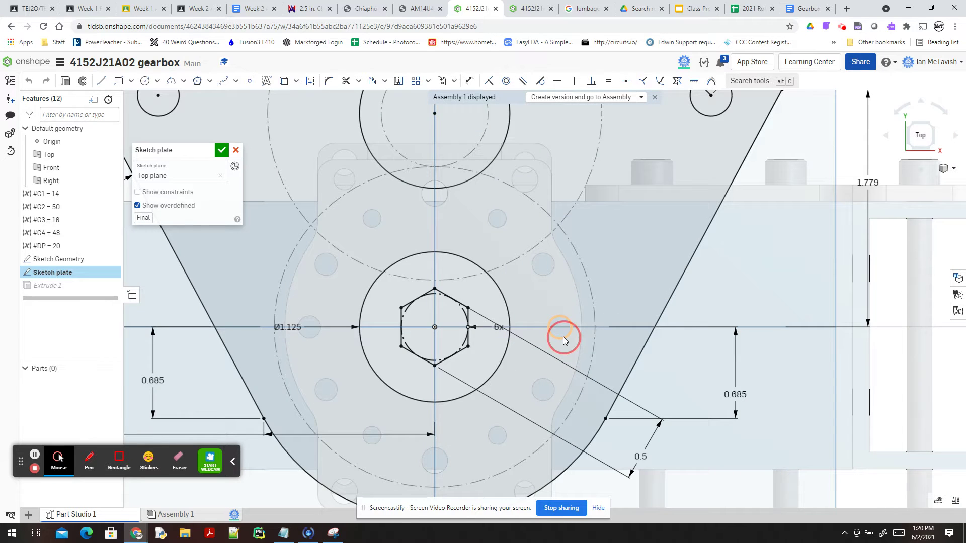
left_click(563, 338)
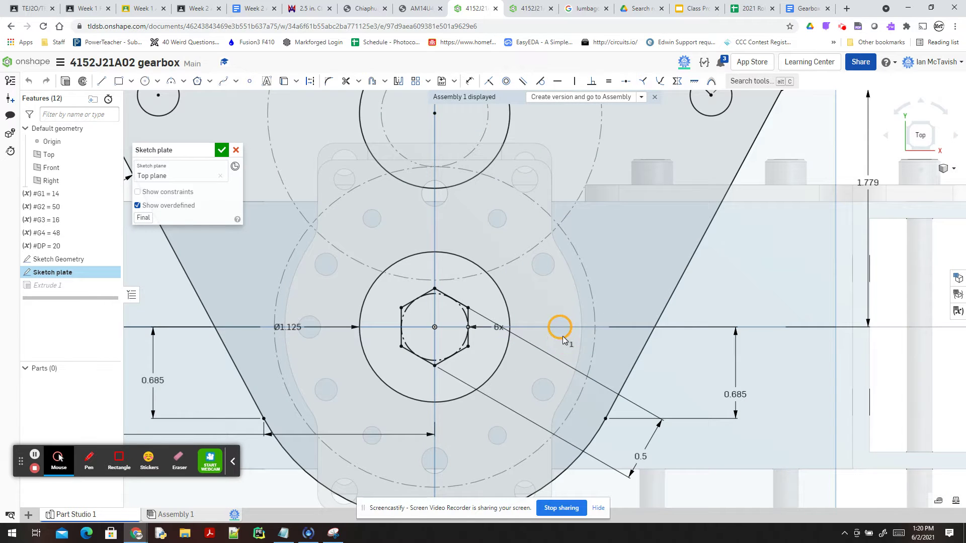
left_click(312, 338)
left_click(354, 184)
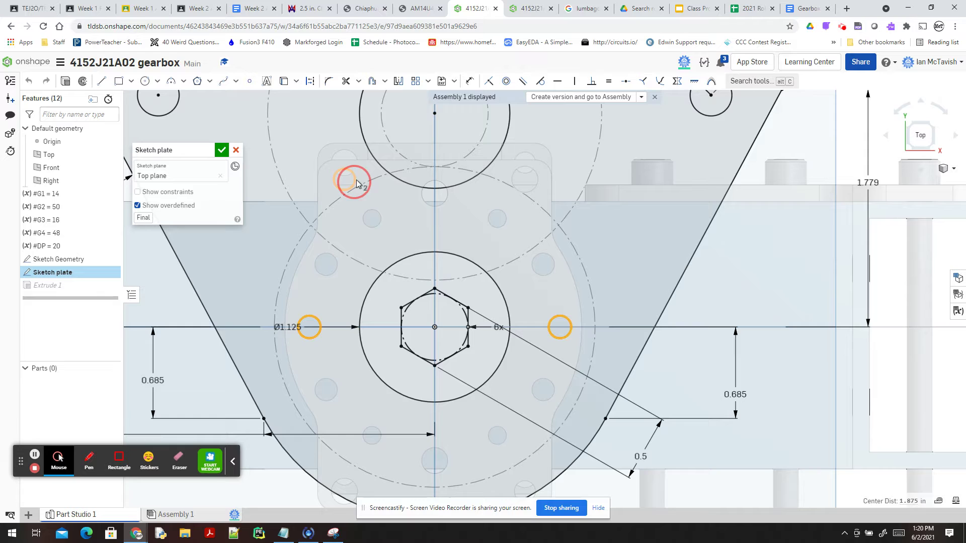
left_click(542, 184)
left_click(597, 262)
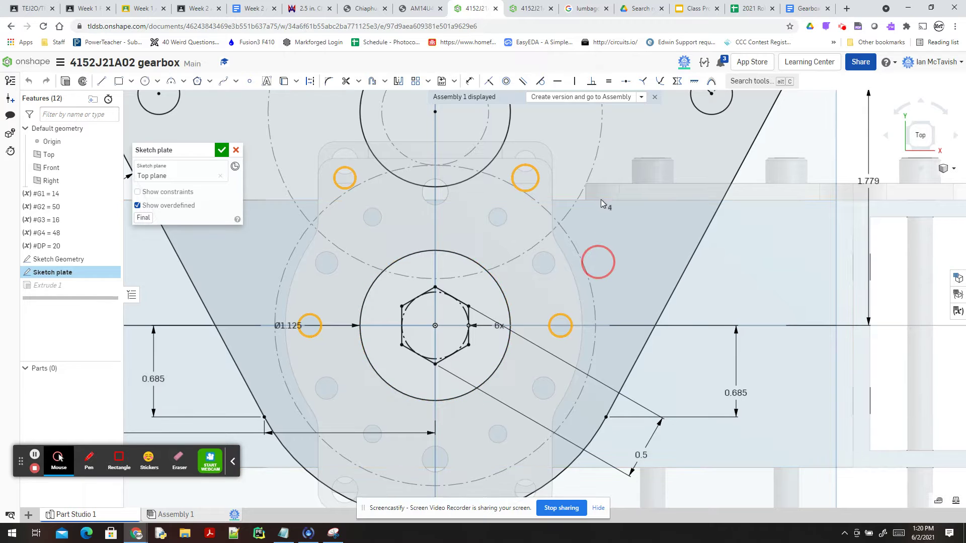
middle_click_drag(601, 200, 604, 185)
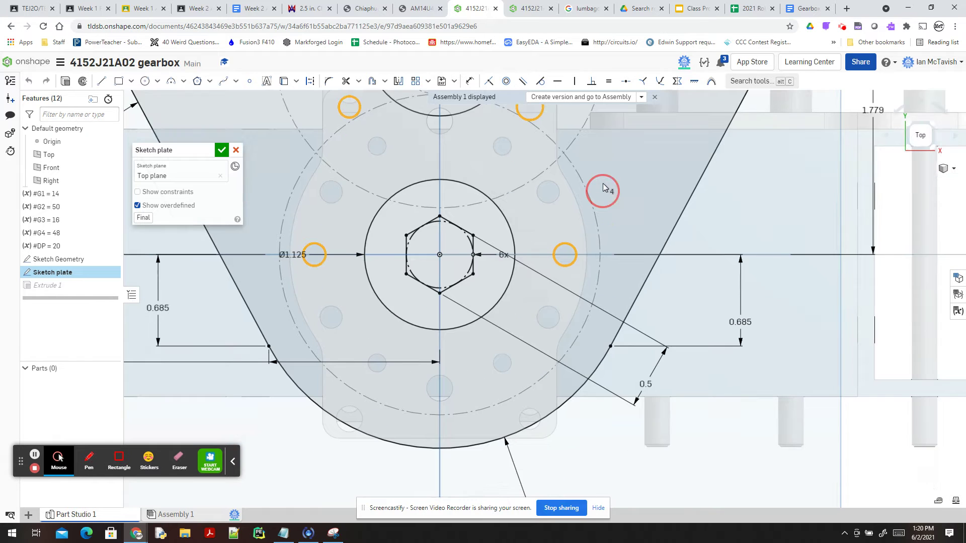
left_click(363, 413)
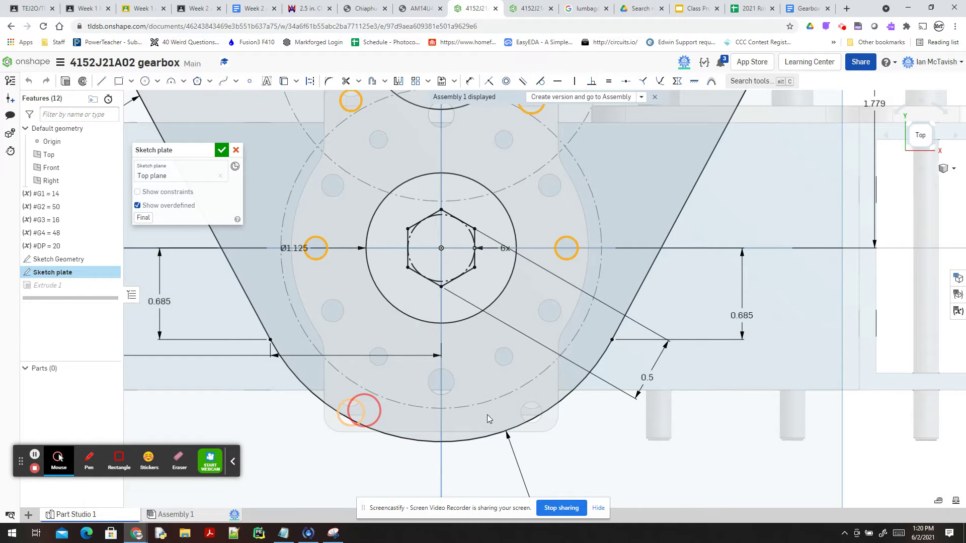
left_click(529, 410)
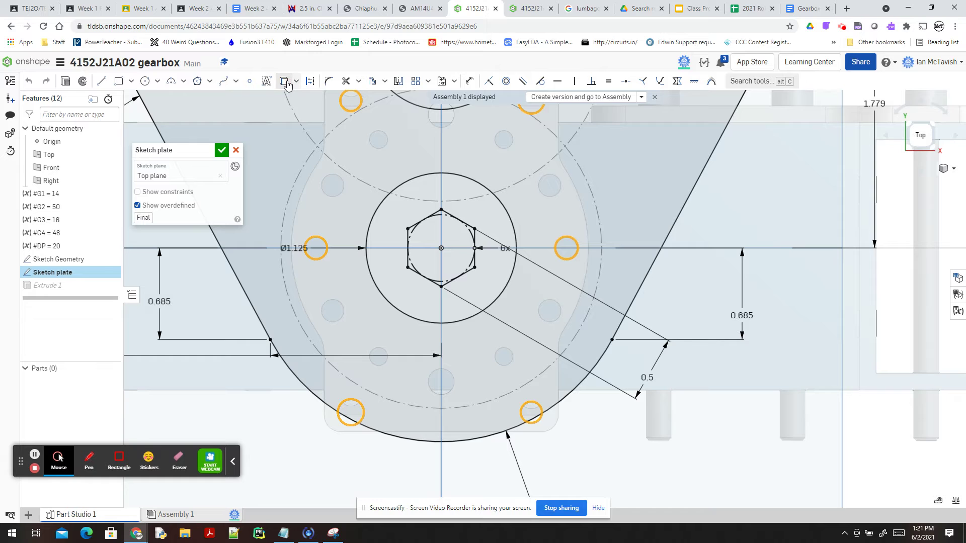
left_click(285, 82)
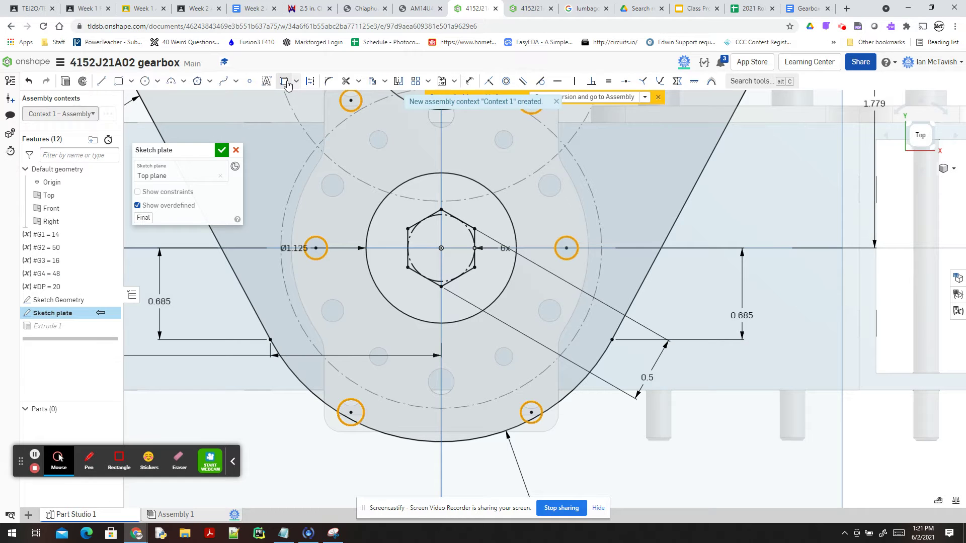
Draw a horizontal construction line below the plate's rounded lower edge and set its length to 4 in
scroll(482, 203, "up", 3)
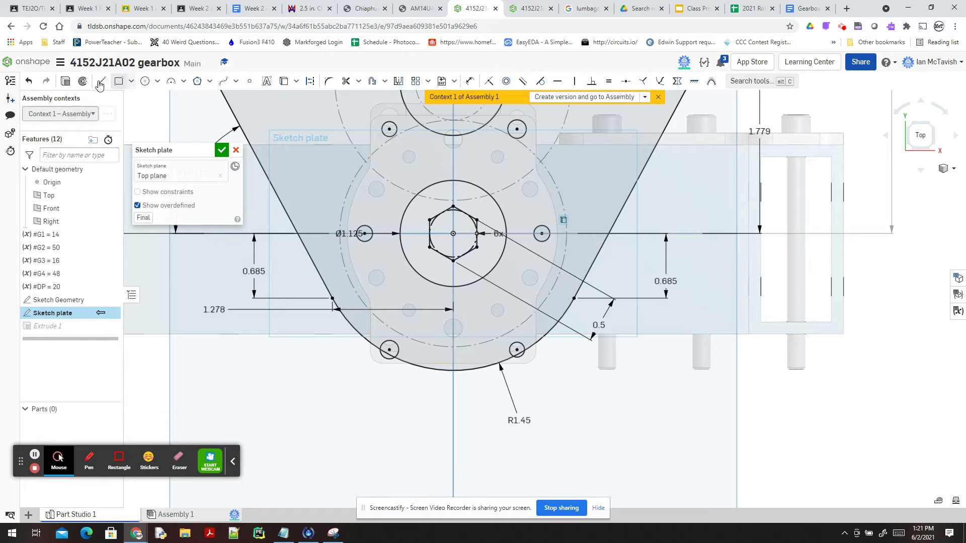
left_click(101, 81)
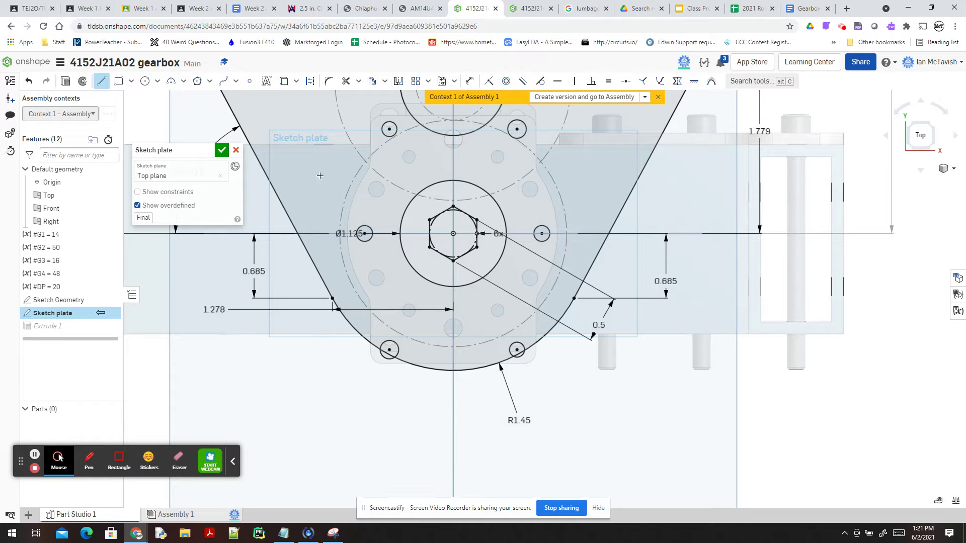
left_click(310, 81)
left_click(323, 422)
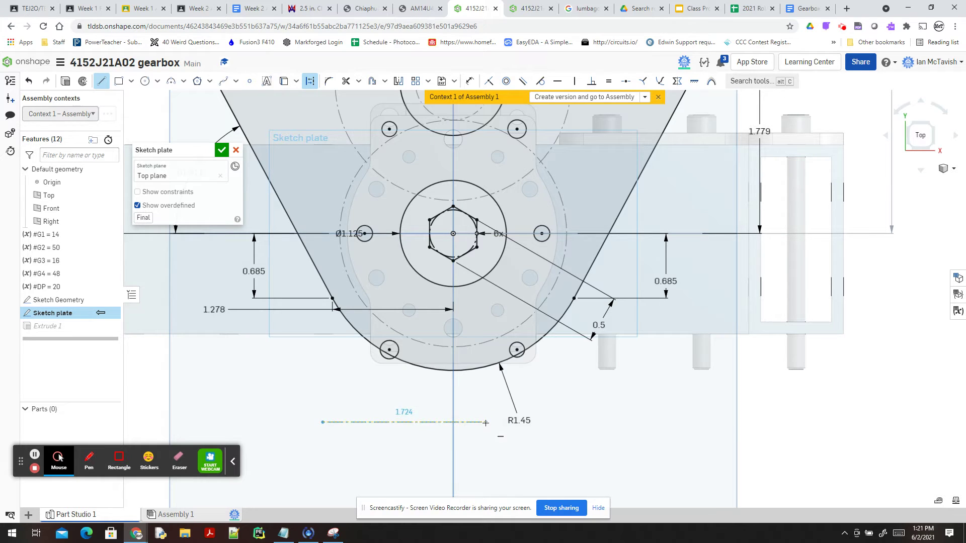
left_click(485, 423)
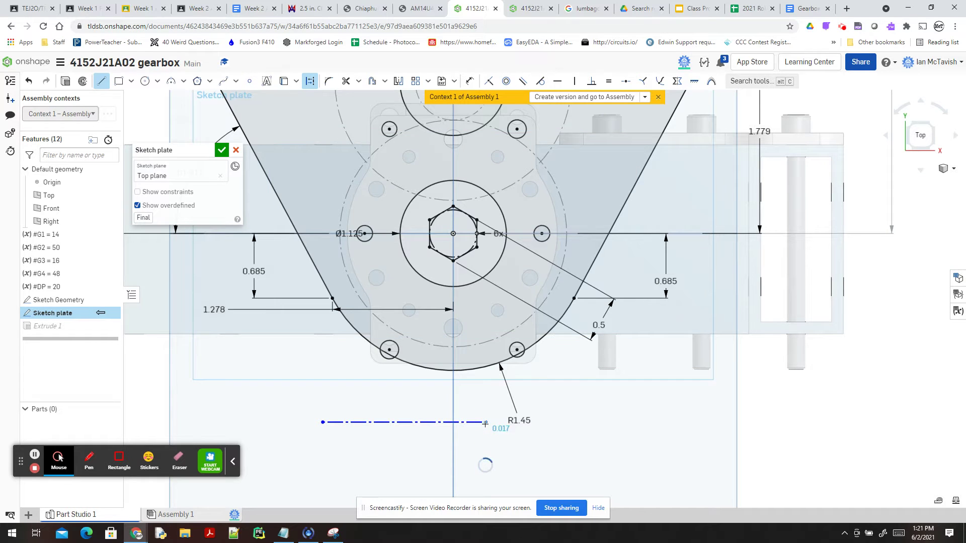
type("4")
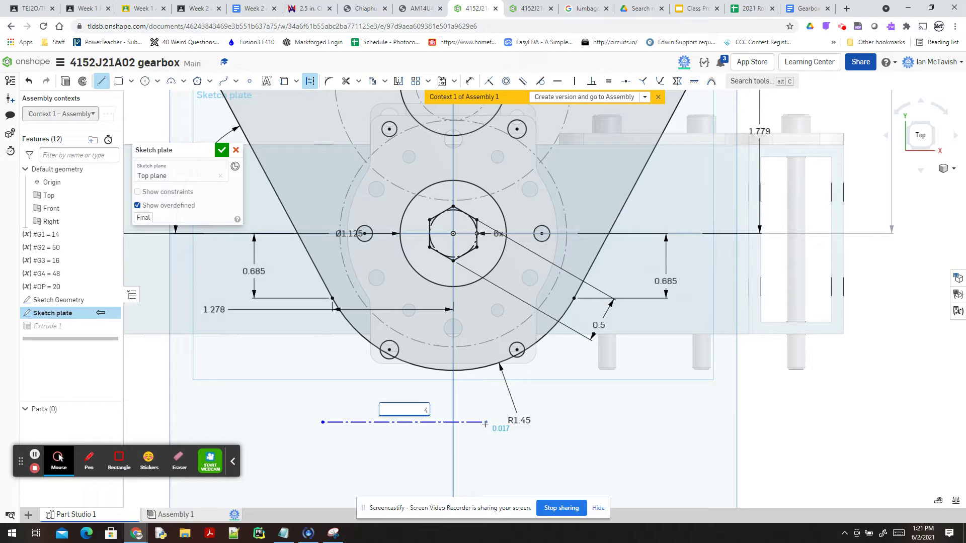
key("Return")
left_click(484, 422)
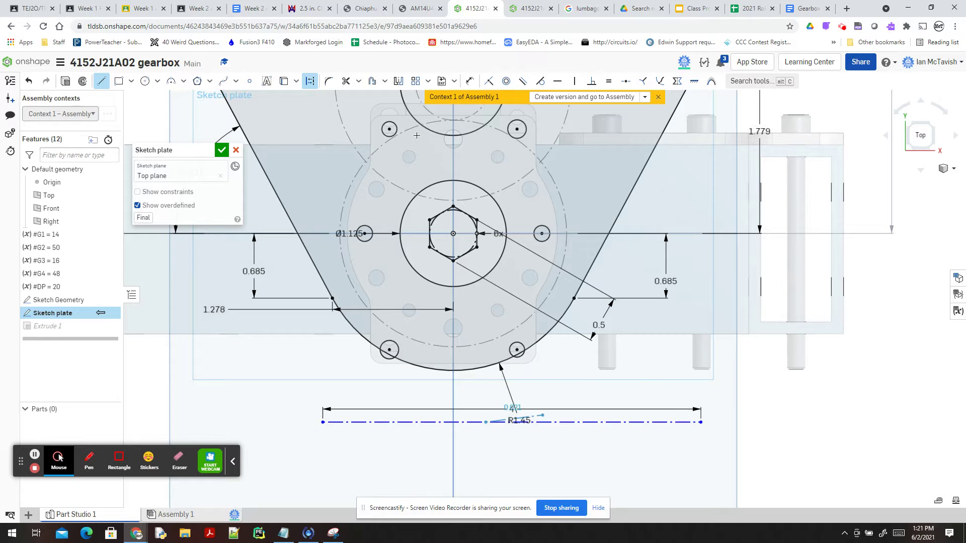
Apply a Midpoint constraint centring the 4 in construction line on the hex bore's centre point
left_click(625, 81)
left_click(485, 422)
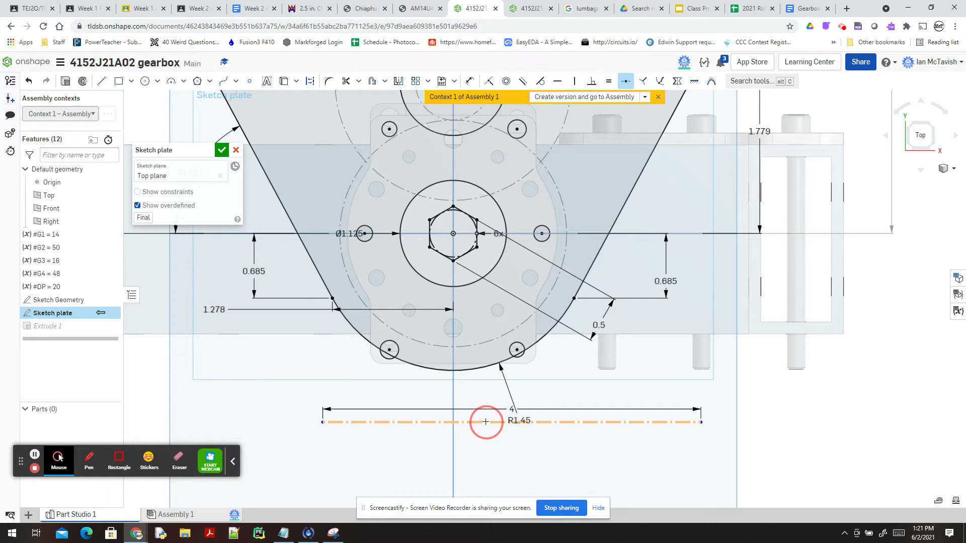
left_click(453, 234)
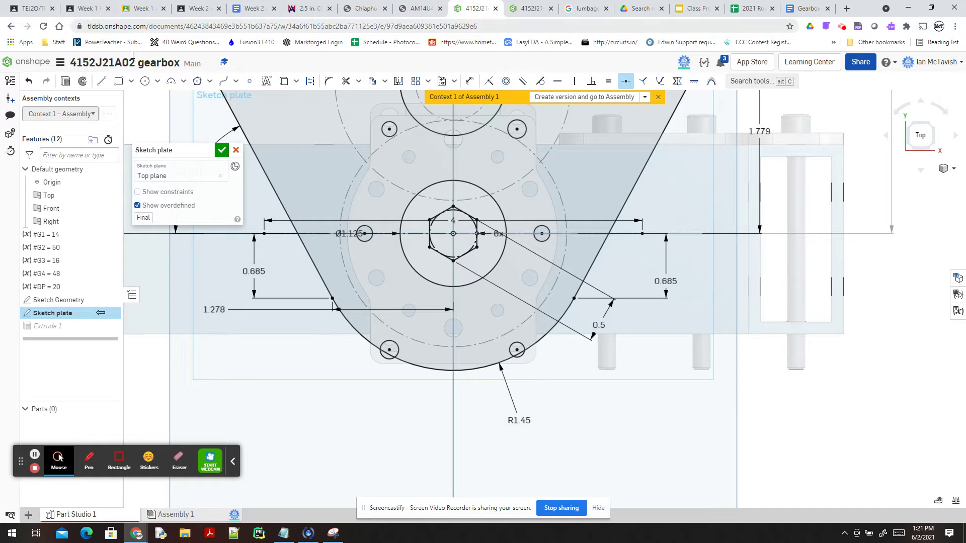
Sketch a circle centred on the construction line's left endpoint and set its diameter to 13/64 in
left_click(145, 81)
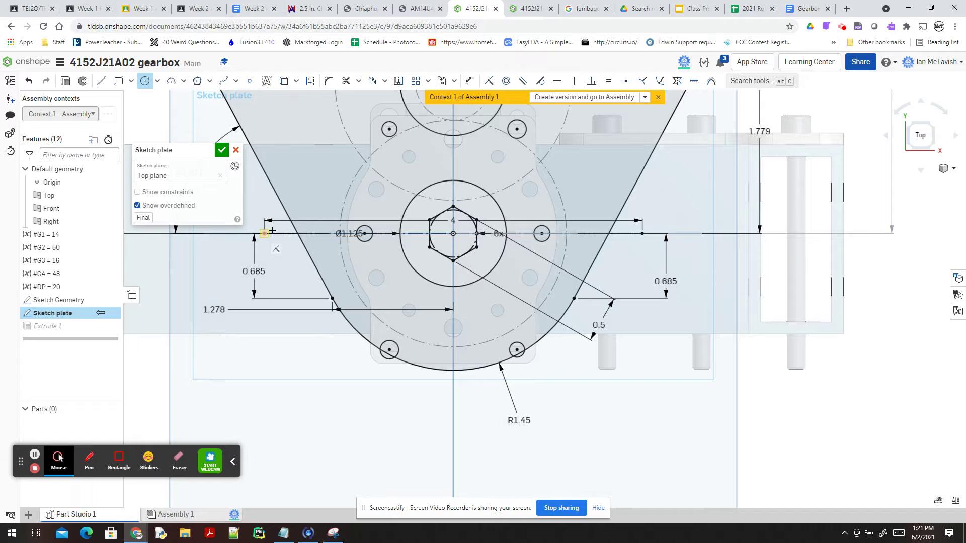
left_click(265, 233)
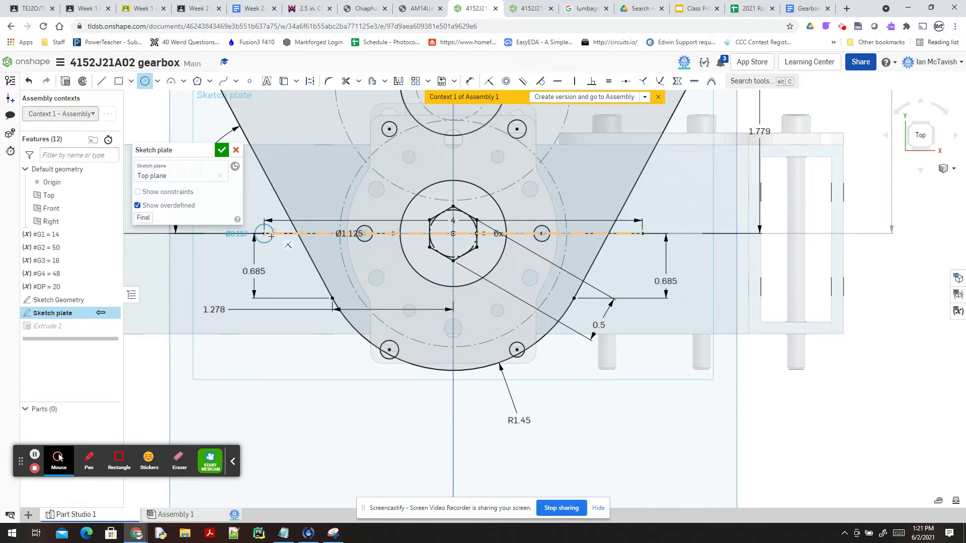
left_click(270, 236)
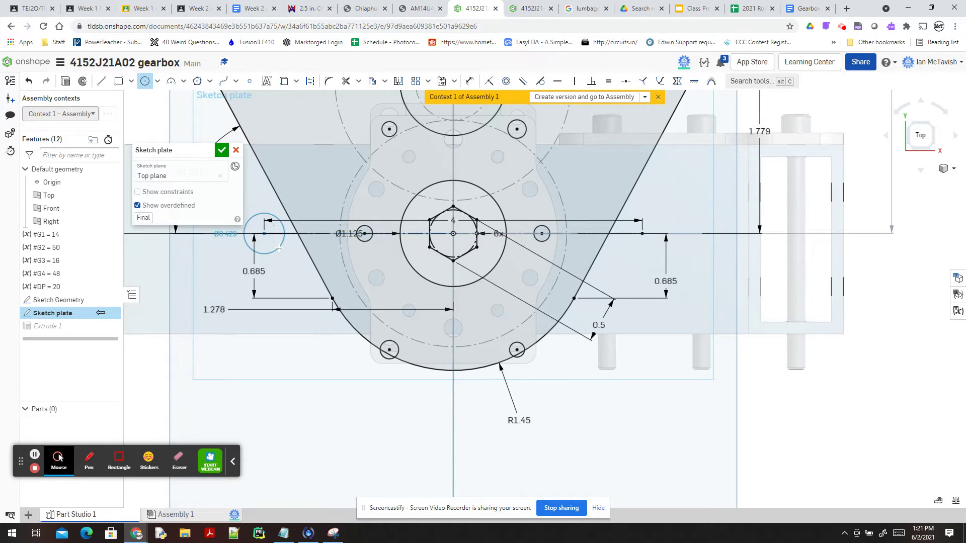
left_click(279, 247)
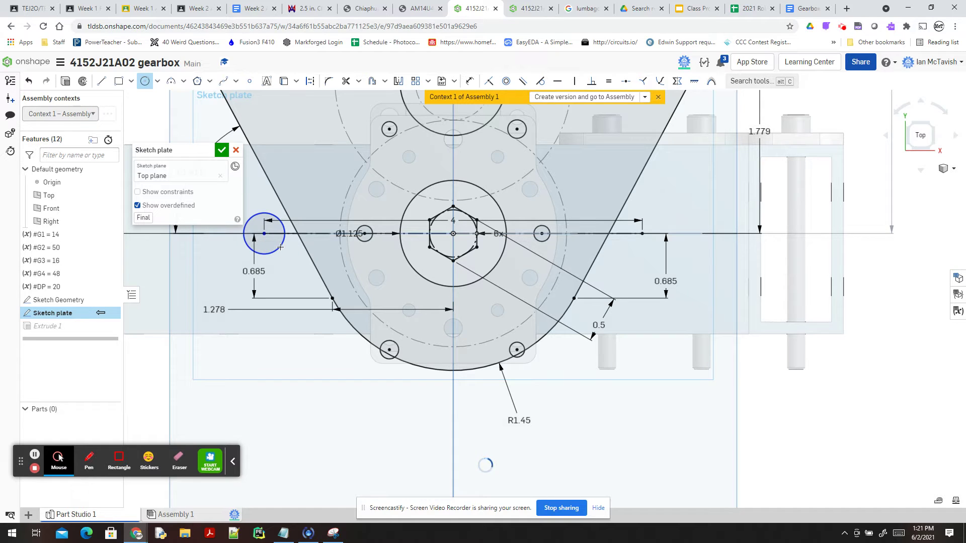
type("13/64")
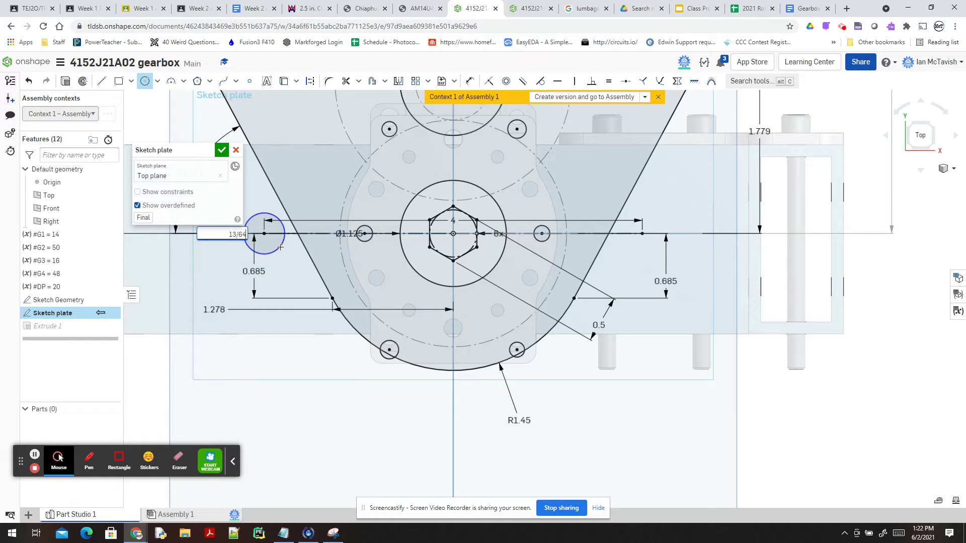
key("Return")
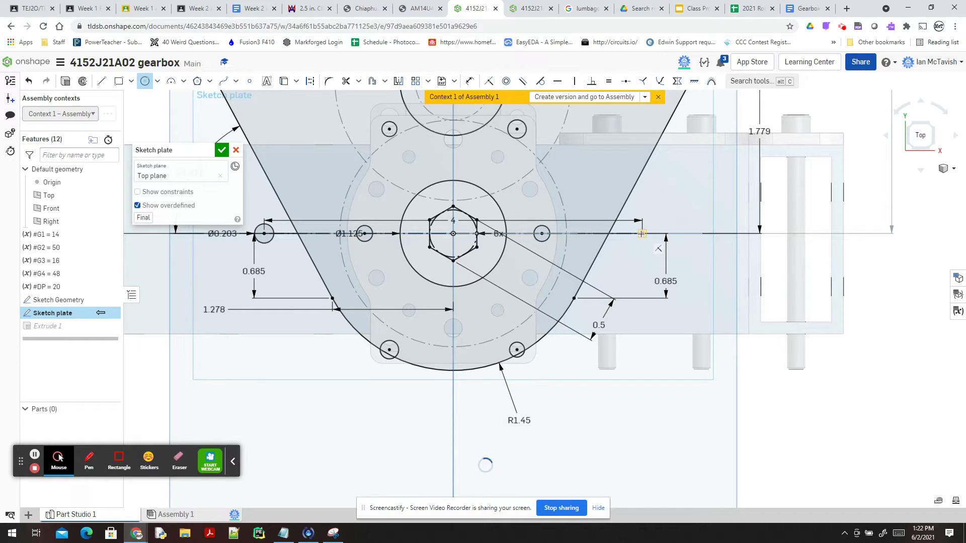
Sketch a matching circle on the construction line's right endpoint and constrain it Equal to the left circle
left_click(642, 233)
left_click(652, 234)
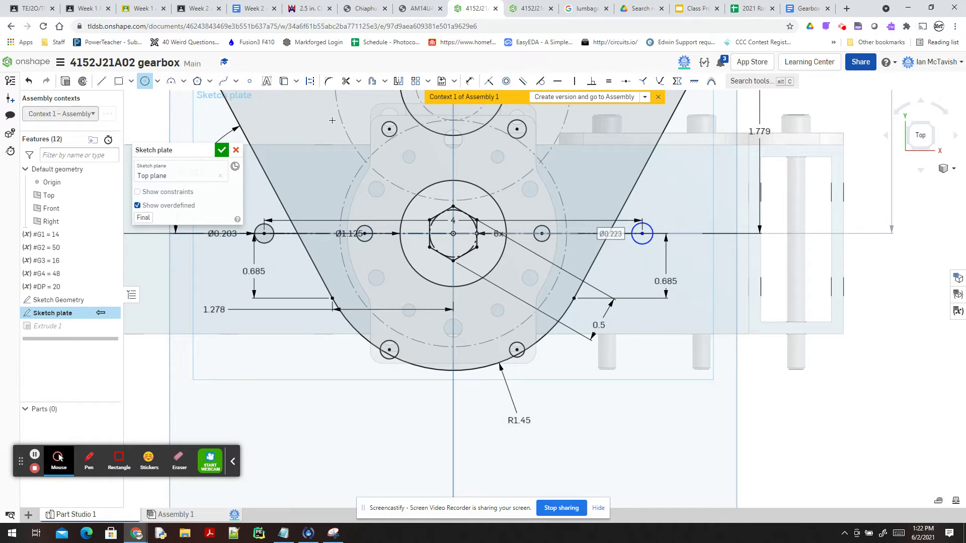
key("e")
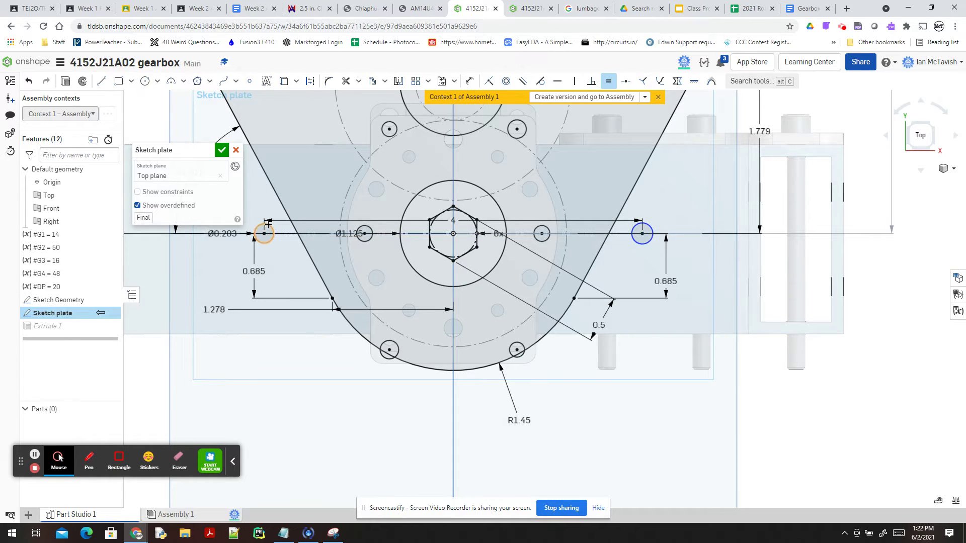
left_click(269, 222)
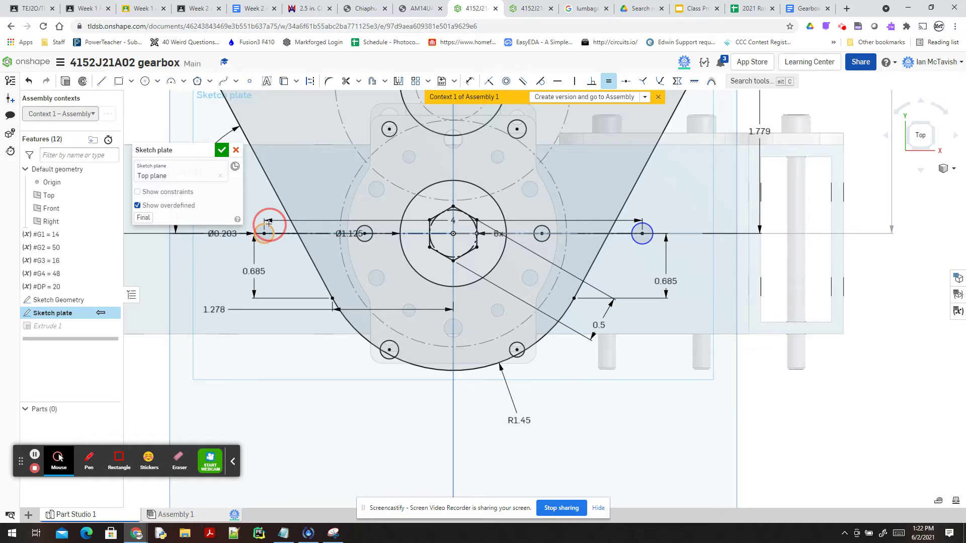
left_click(636, 225)
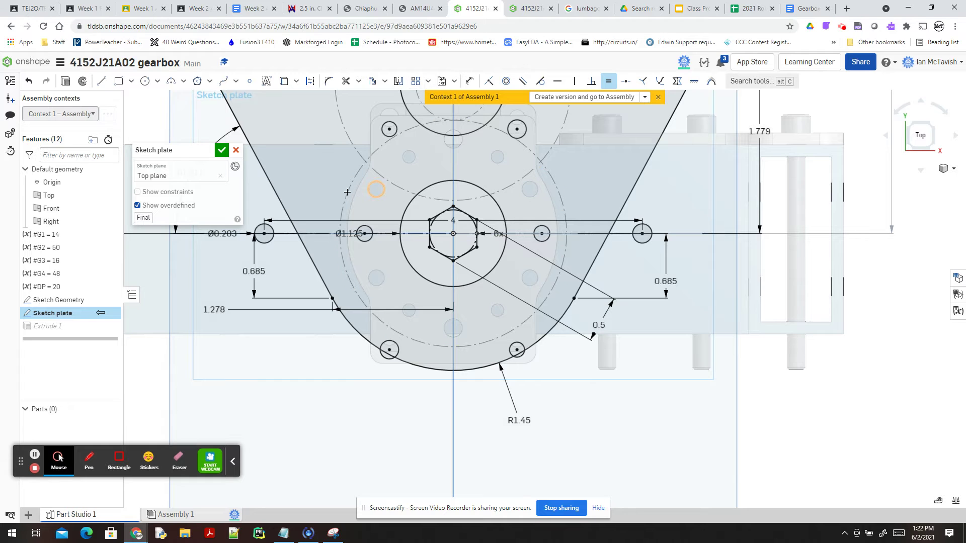
Offset the small circle at the construction line's right end outward by 0.25 in
middle_click_drag(347, 192, 426, 209)
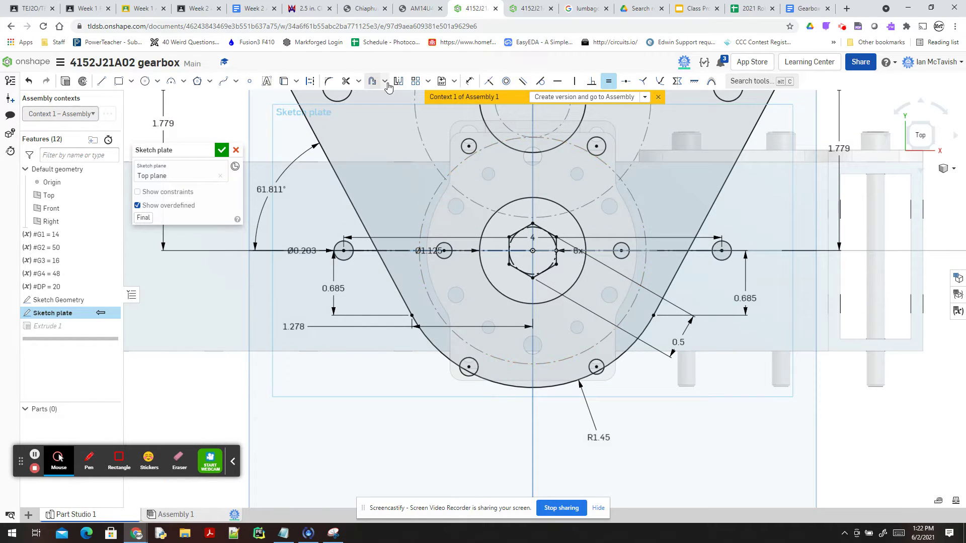
left_click(372, 82)
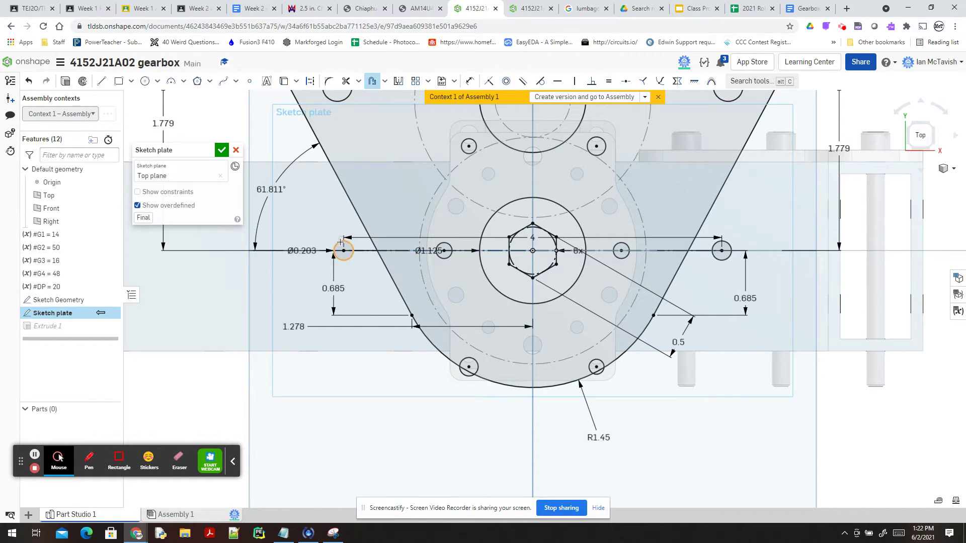
left_click(340, 242)
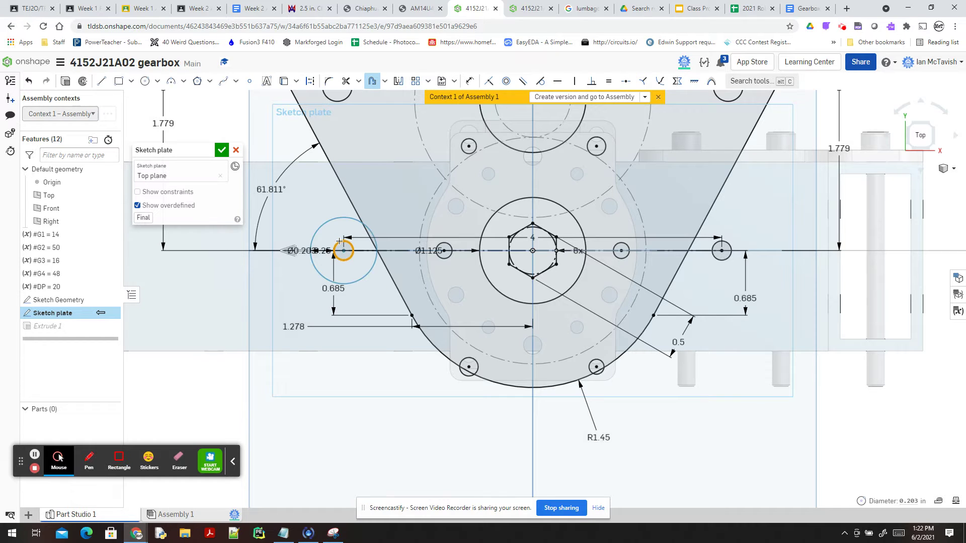
left_click(340, 242)
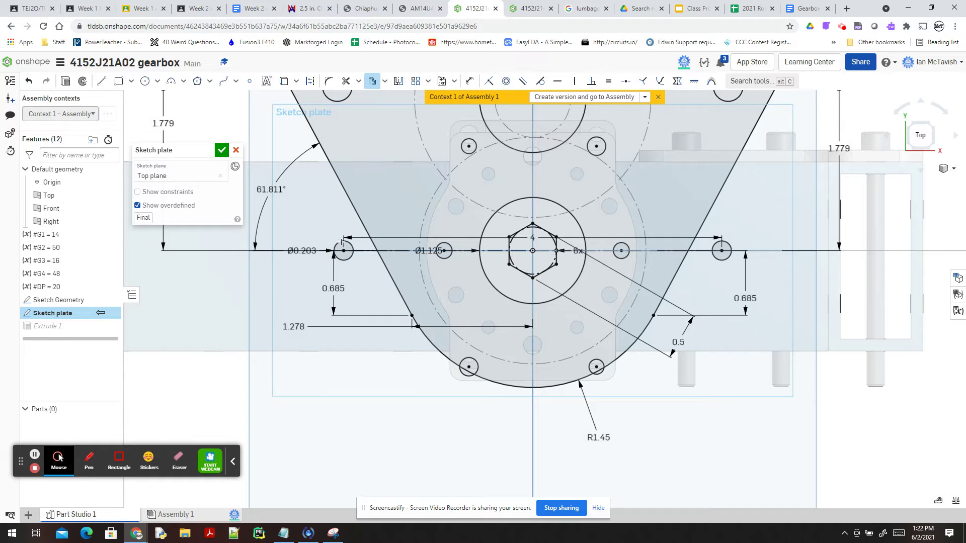
left_click(724, 242)
left_click(724, 242)
scroll(719, 272, "up", 3)
left_click(720, 258)
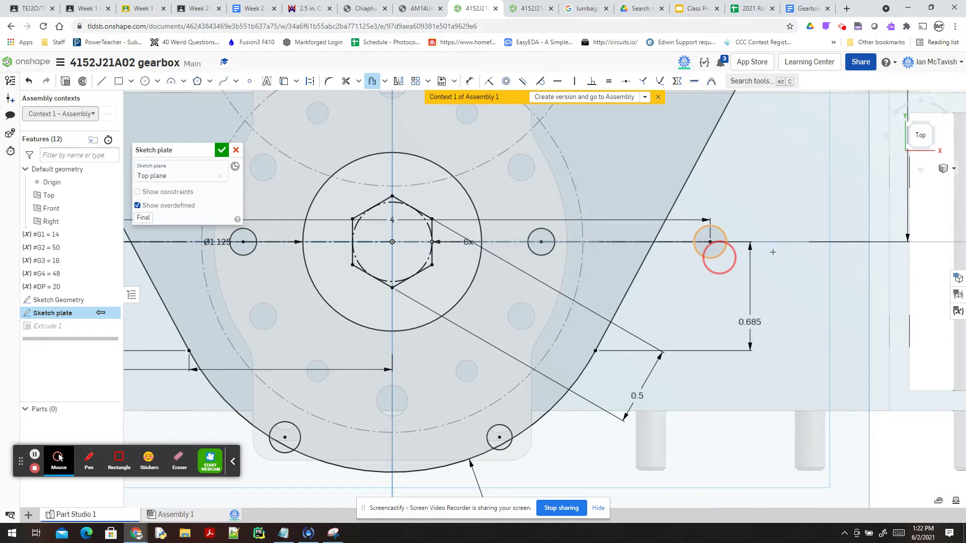
left_click(828, 278)
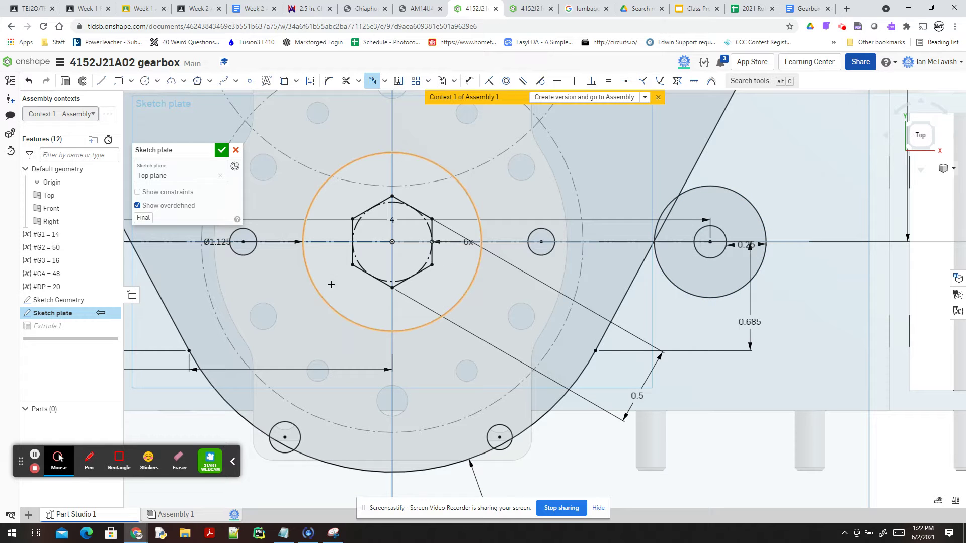
Offset the small circle at the construction line's left end outward by 0.25 in
scroll(327, 276, "down", 5)
scroll(206, 261, "down", 2)
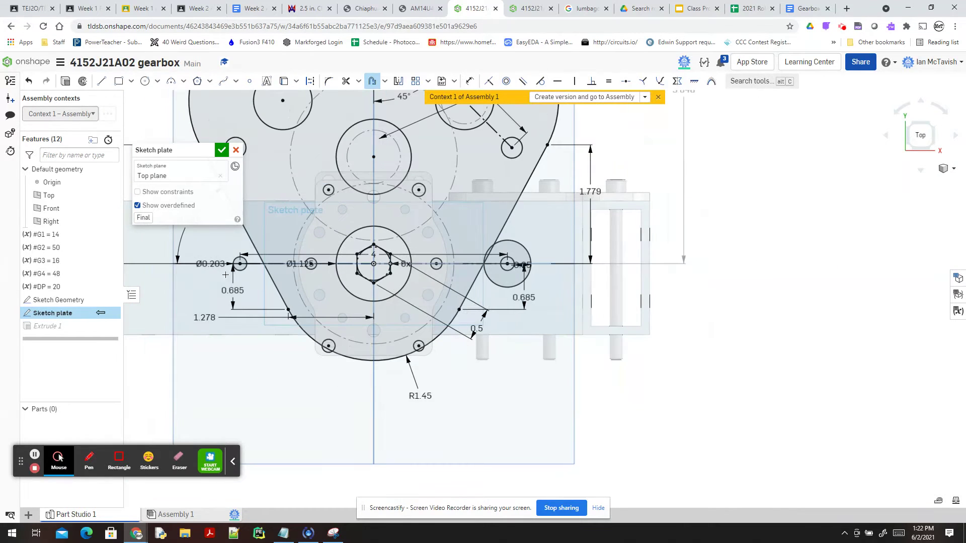
left_click(240, 267)
left_click(254, 282)
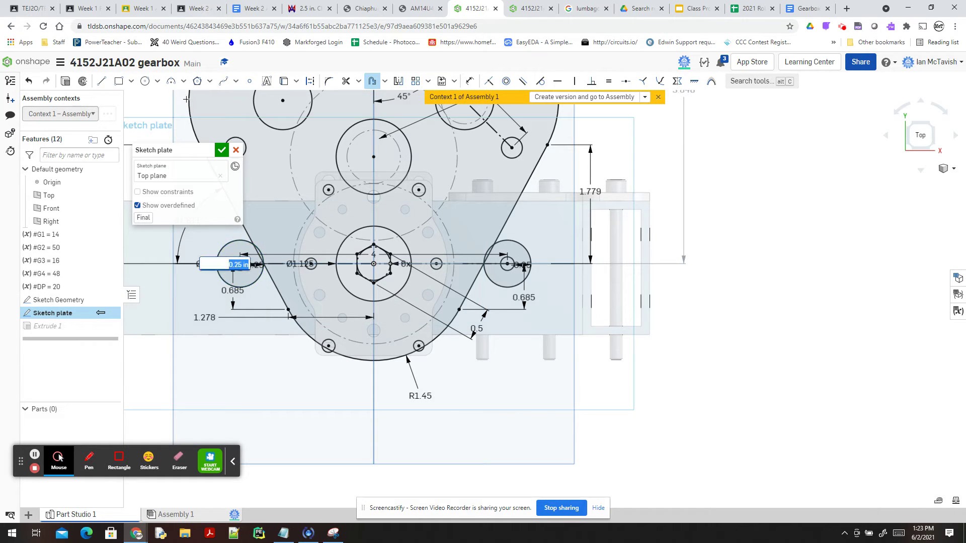
key("Return")
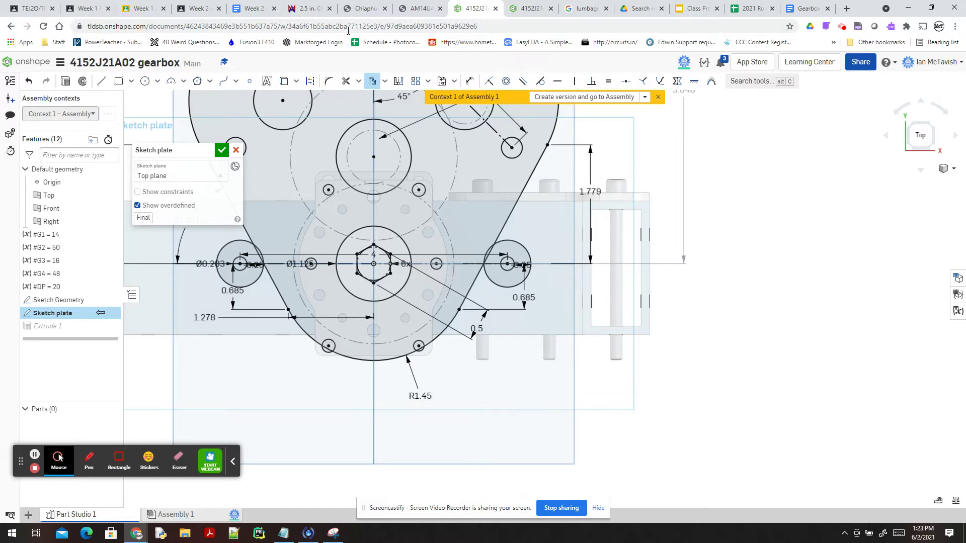
Sketch two lines from the left tab circle: about 1.26 in to the bottom arc and about 1.82 in to the upper-left arc
left_click(101, 81)
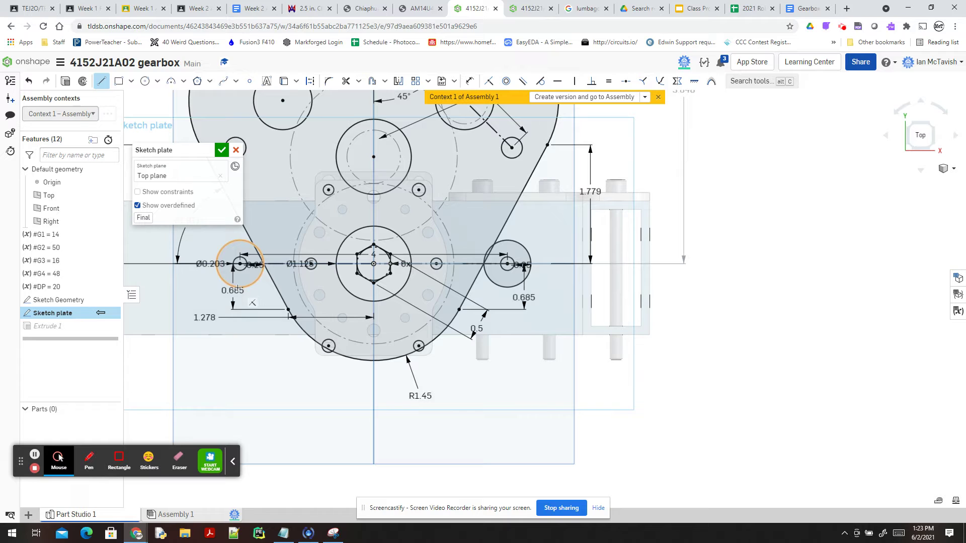
left_click(238, 289)
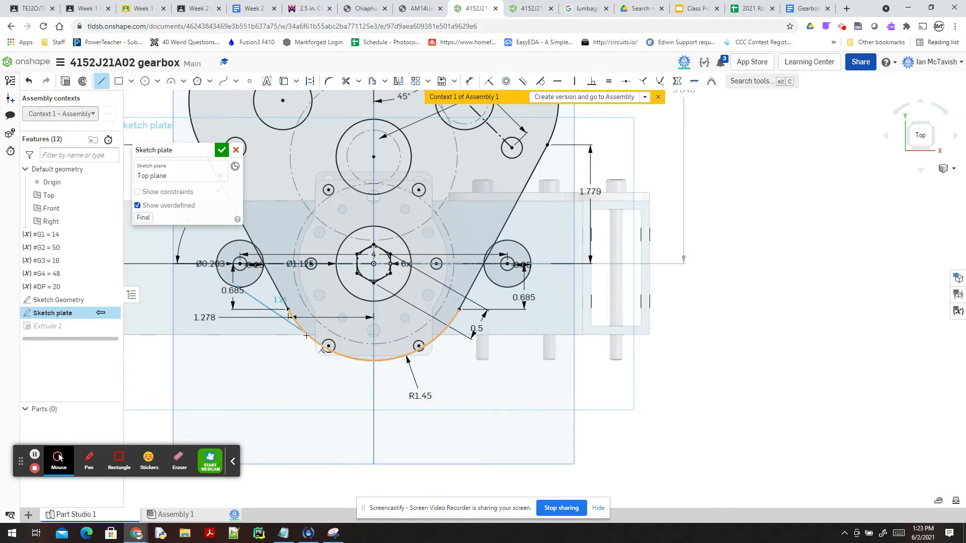
left_click(306, 330)
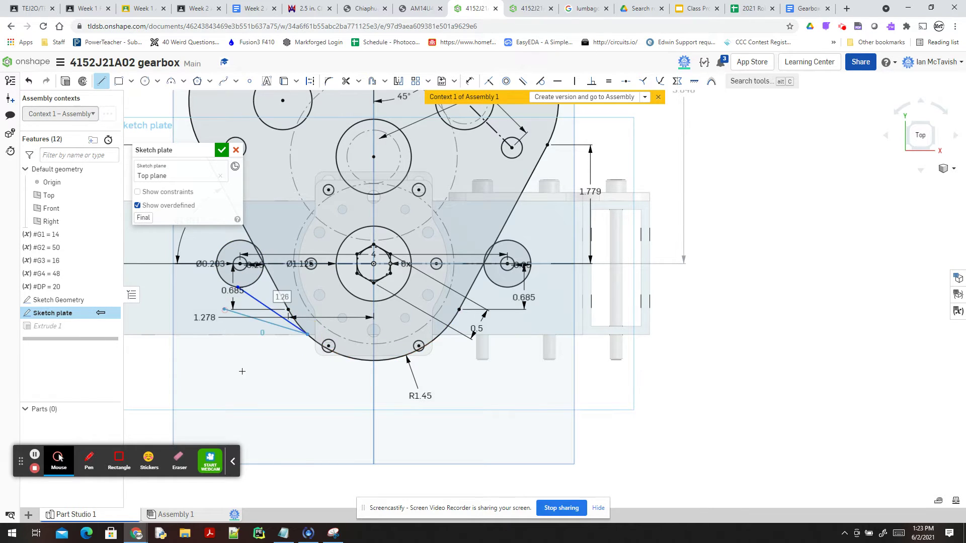
middle_click_drag(236, 360, 250, 400)
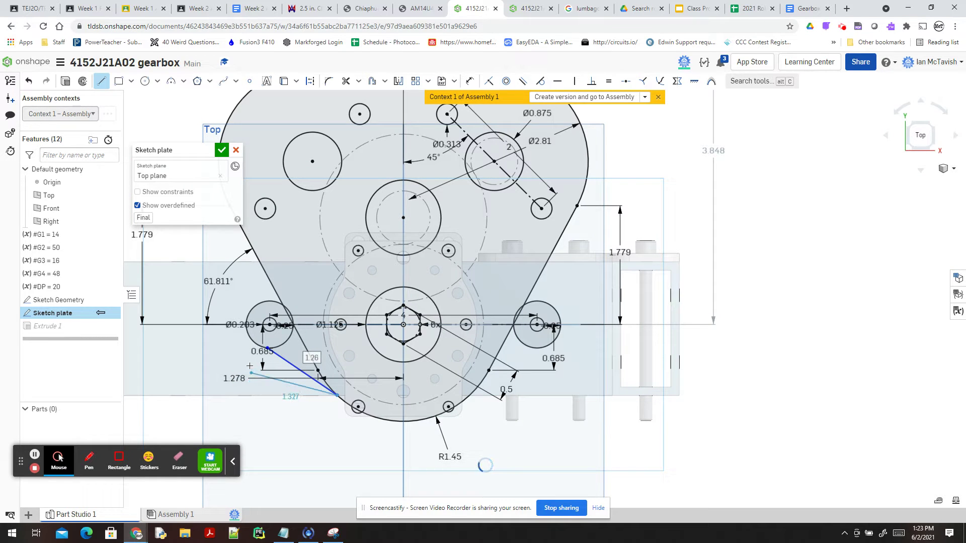
left_click(250, 367)
key("Escape")
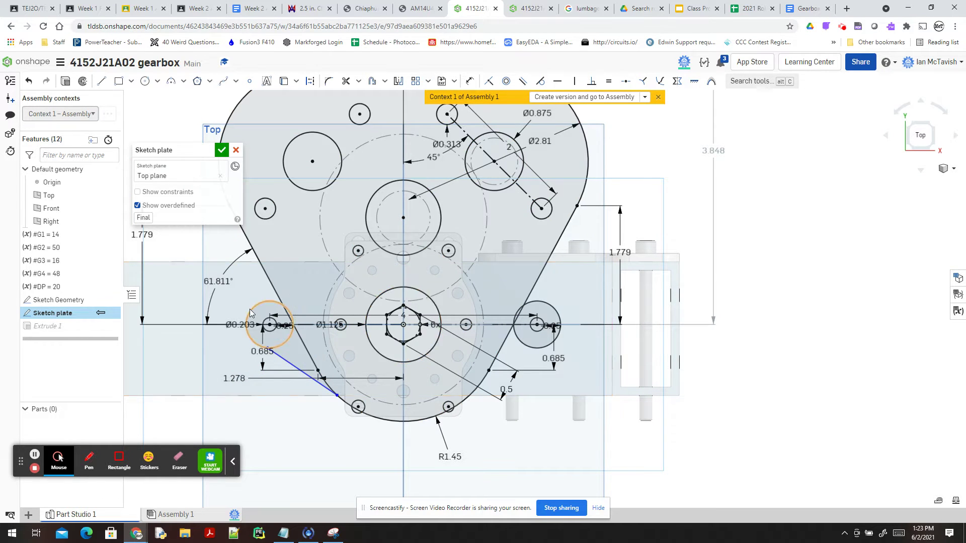
key("l")
middle_click_drag(251, 310, 309, 330)
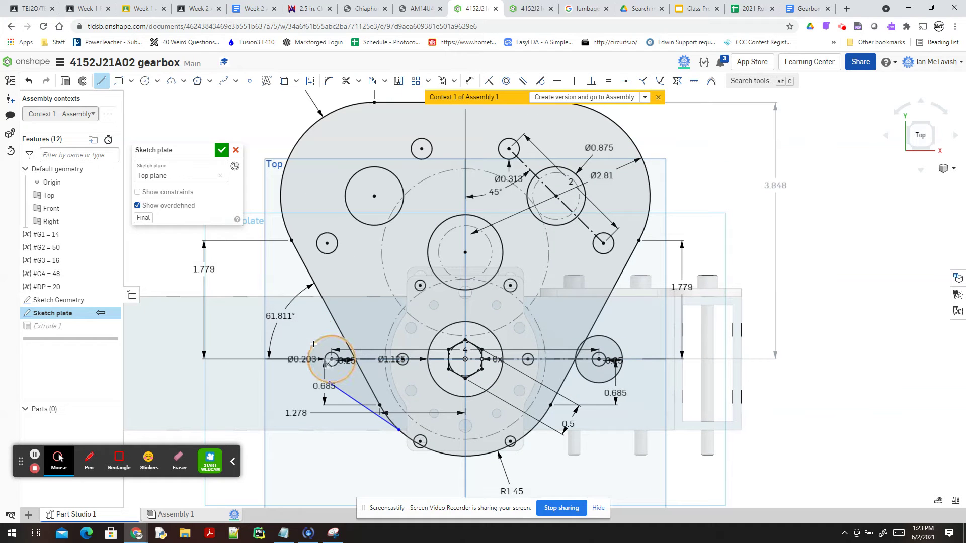
left_click(284, 227)
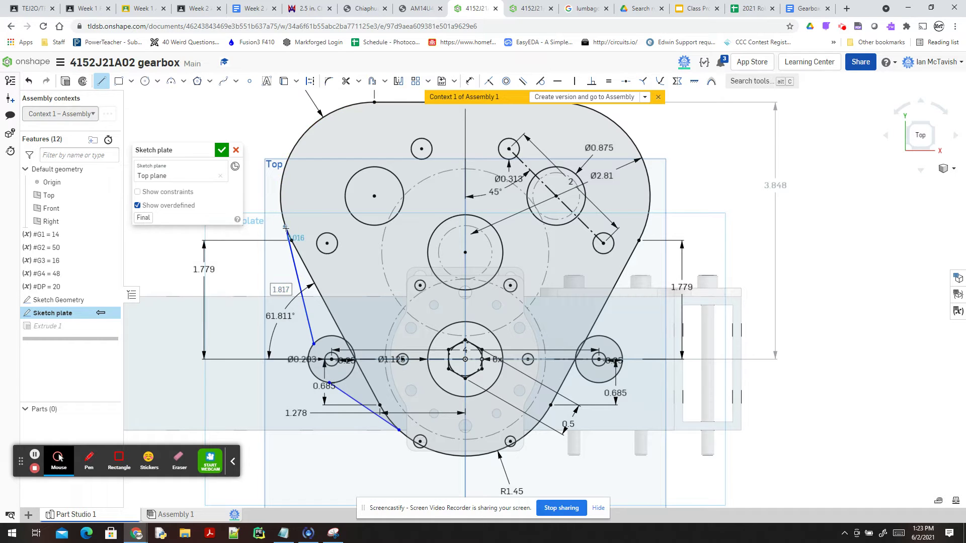
Make the upper-left connecting line tangent to the plate's upper-left arc and to the left tab circle
key("t")
left_click(291, 256)
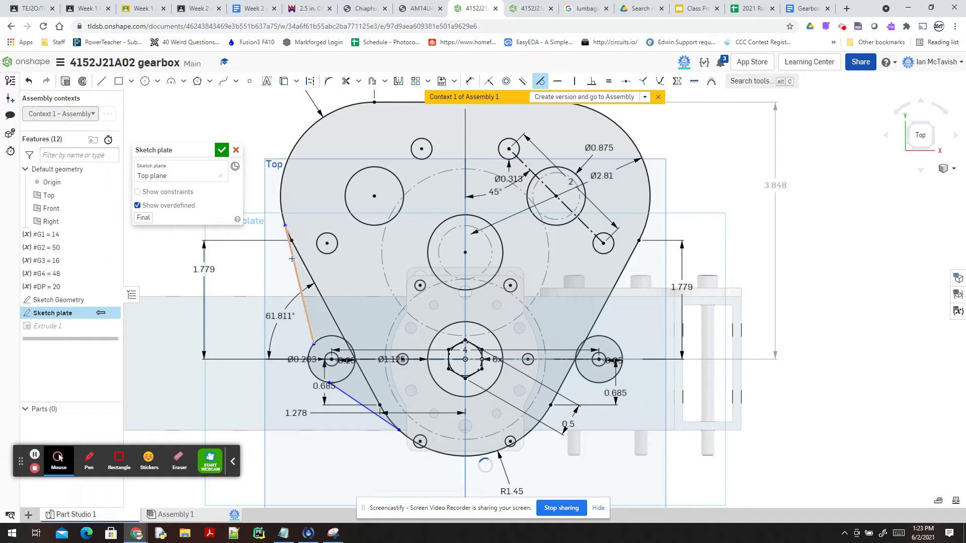
left_click(280, 203)
left_click(309, 323)
left_click(325, 338)
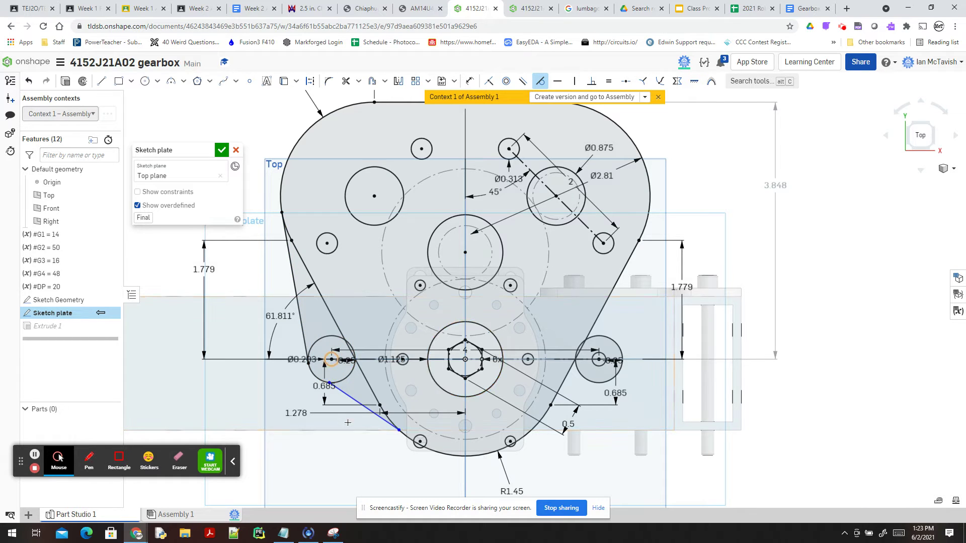
Make the lower-left connecting line tangent to the left tab circle and to the plate's bottom arc
left_click(346, 394)
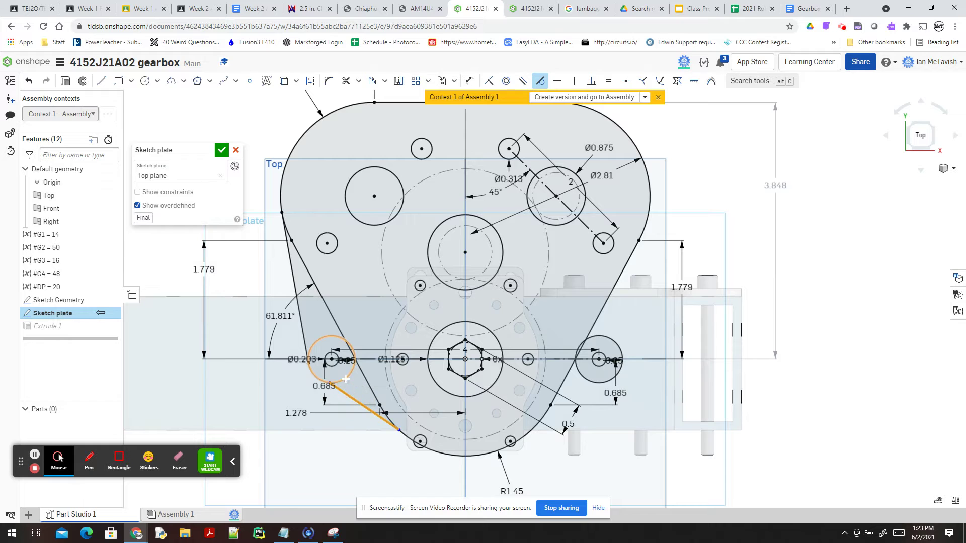
left_click(346, 379)
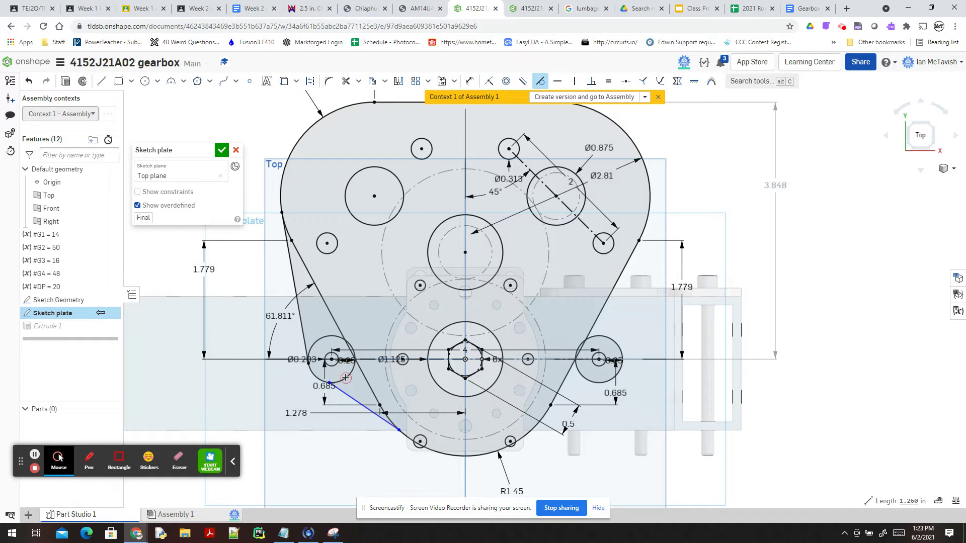
left_click(374, 412)
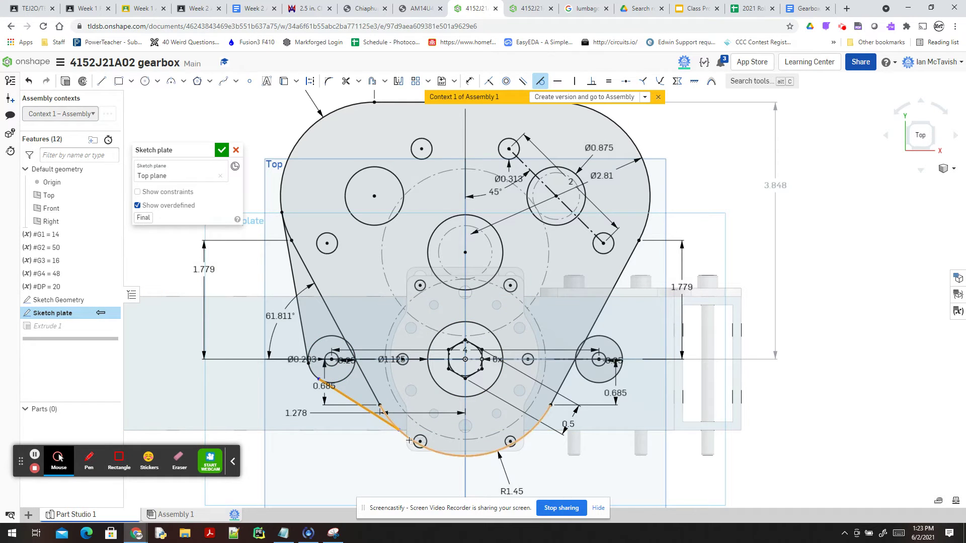
left_click(410, 441)
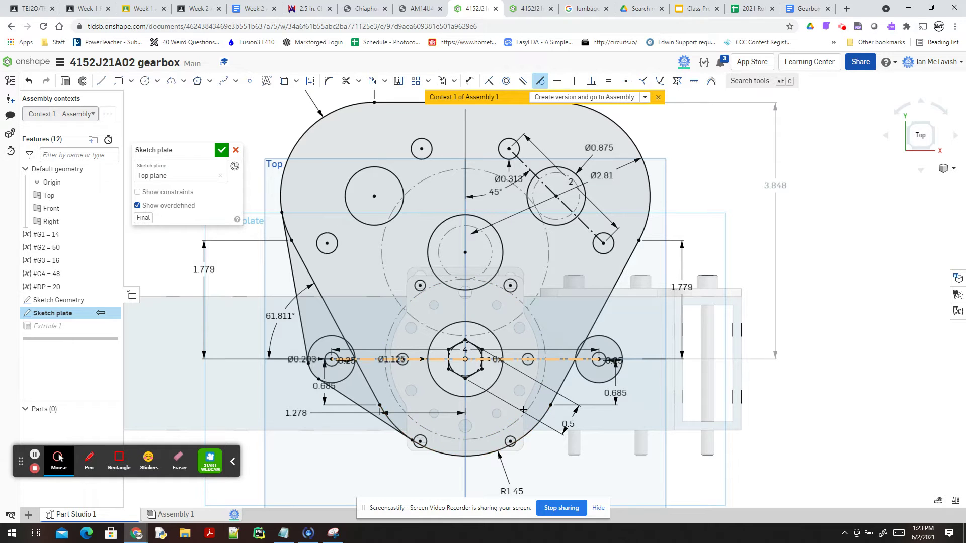
Sketch two lines joining the right tab circle to the bottom arc, about 1.15 in, and to the upper-right arc, about 1.8 in
key("l")
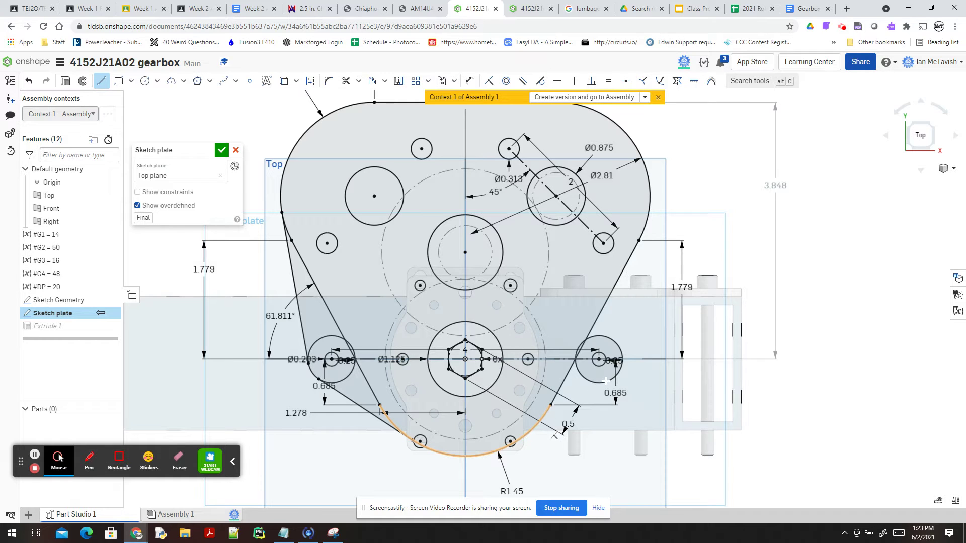
left_click(607, 383)
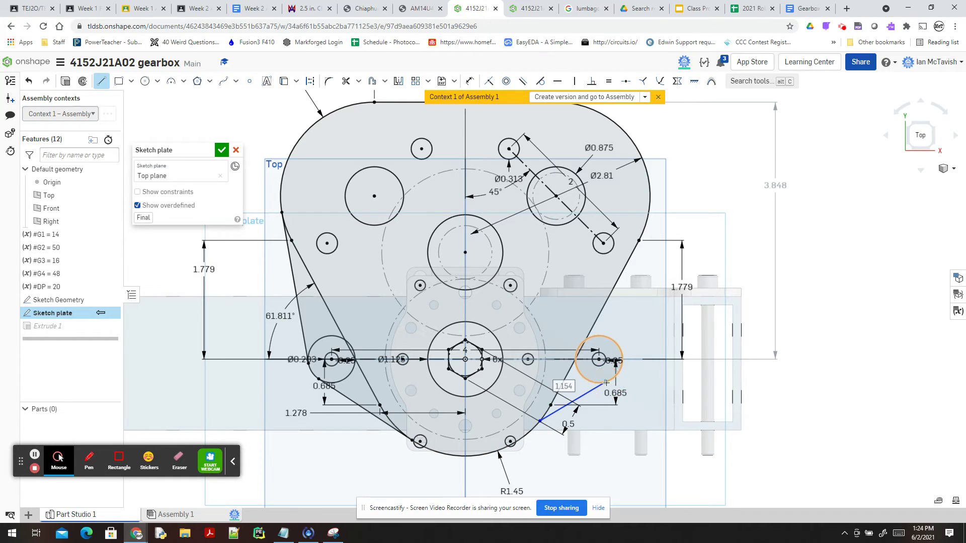
key("Escape")
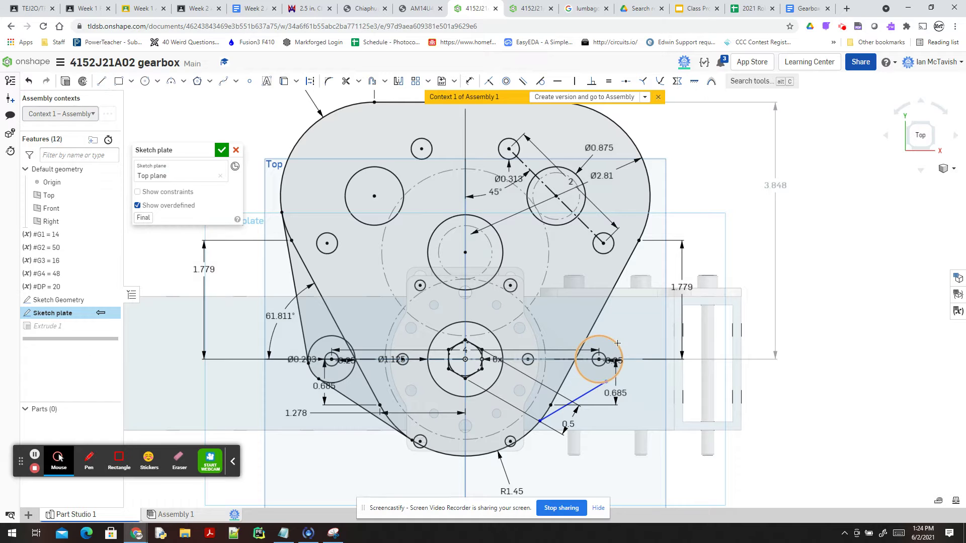
key("l")
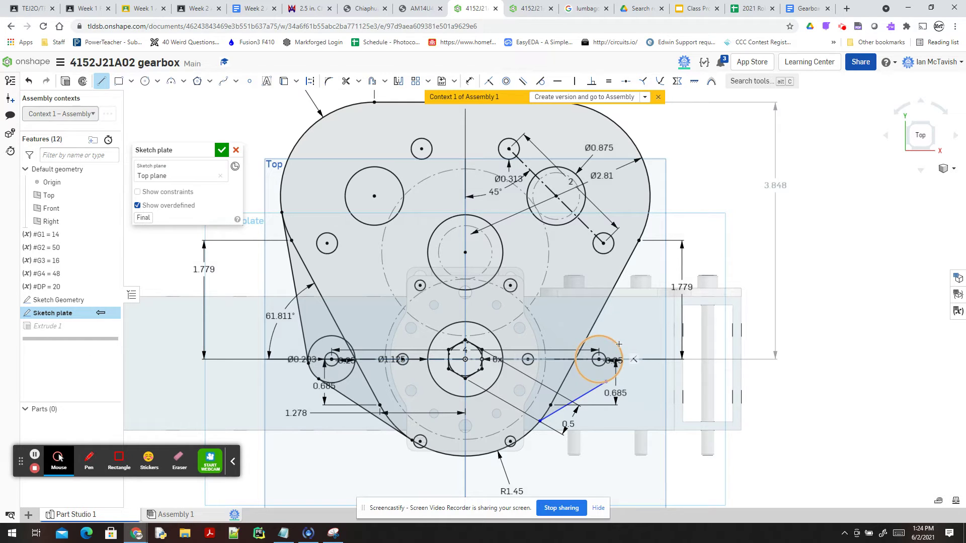
left_click(618, 344)
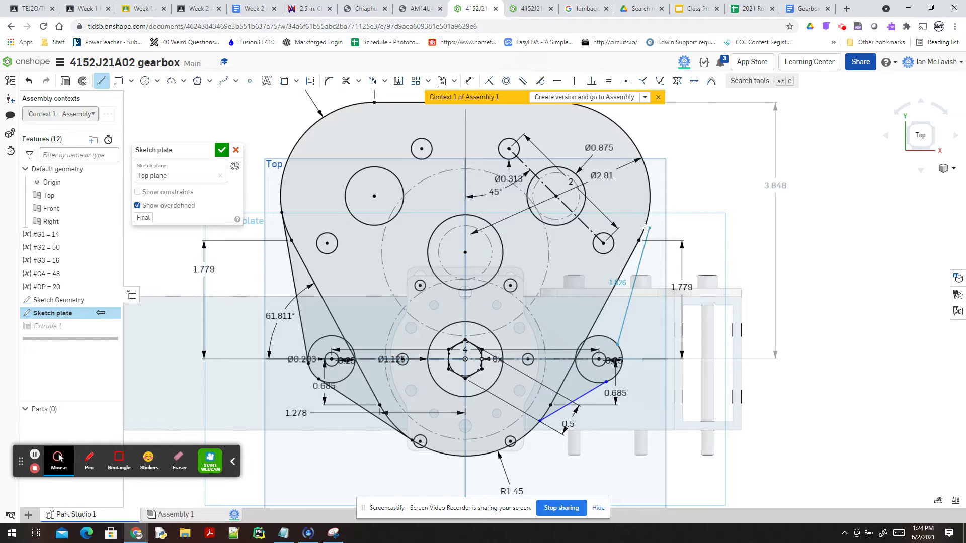
left_click(644, 228)
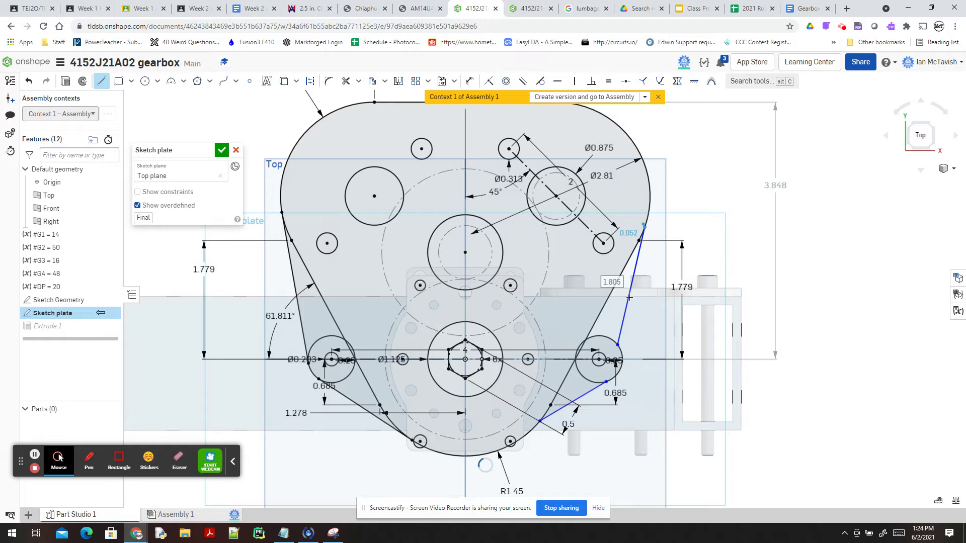
Make the upper-right connecting line tangent to the plate's upper-right arc and to the right tab circle
key("t")
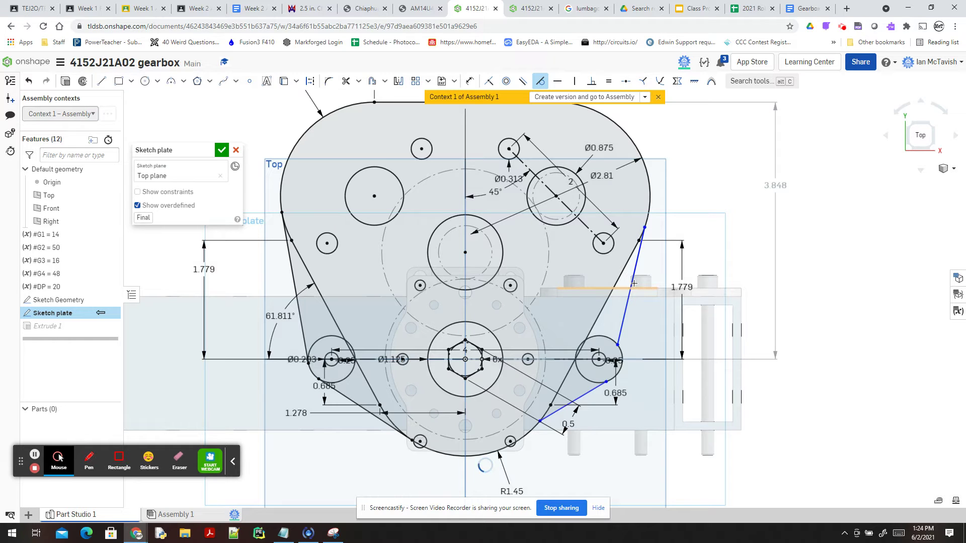
left_click(634, 274)
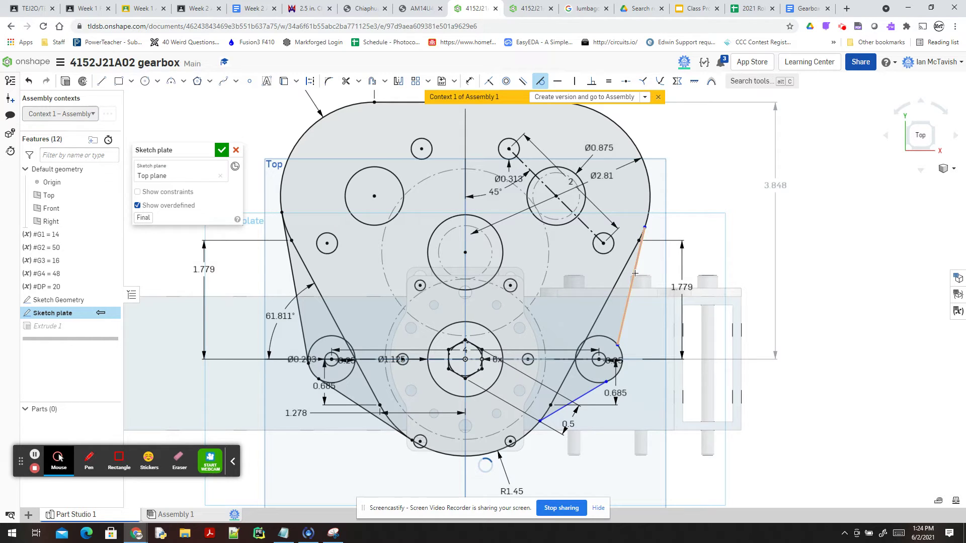
left_click(653, 215)
left_click(650, 197)
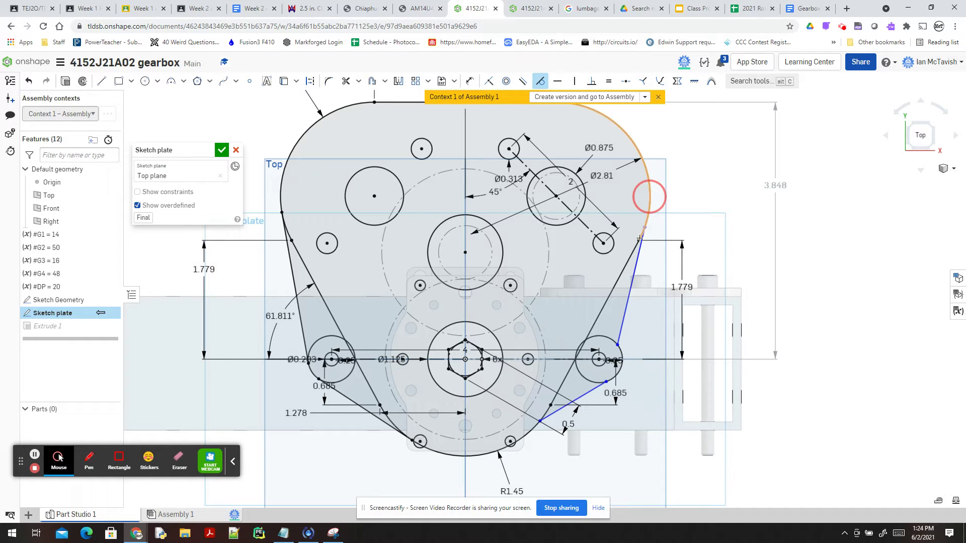
left_click(635, 273)
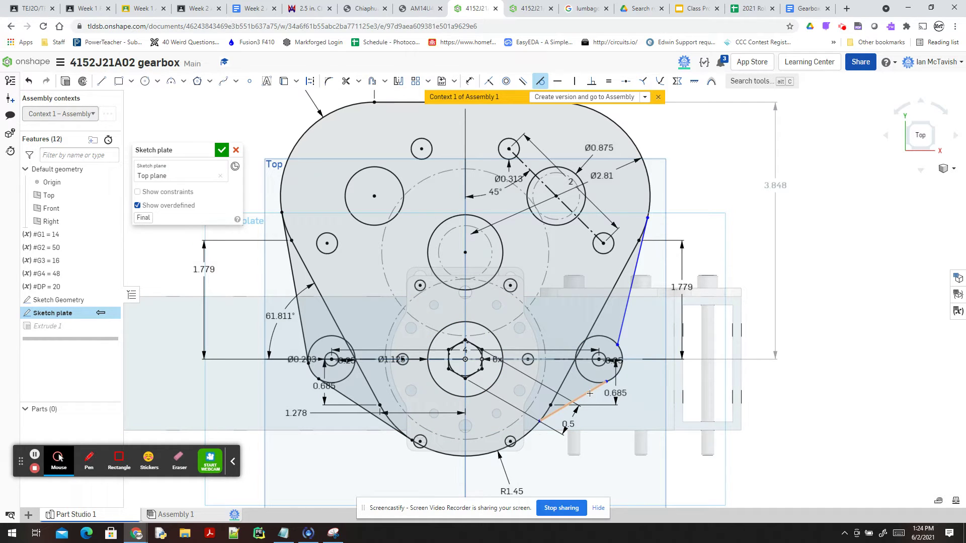
left_click(621, 326)
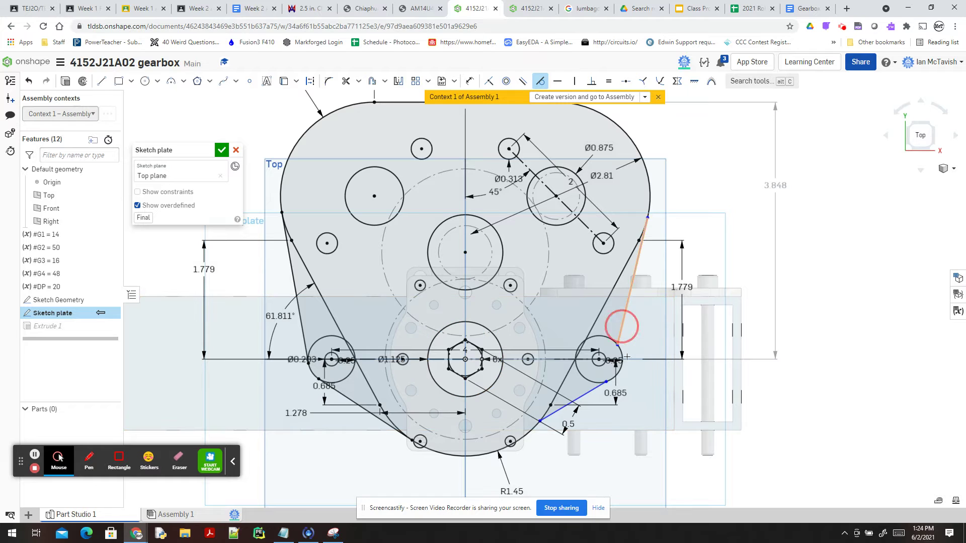
left_click(623, 357)
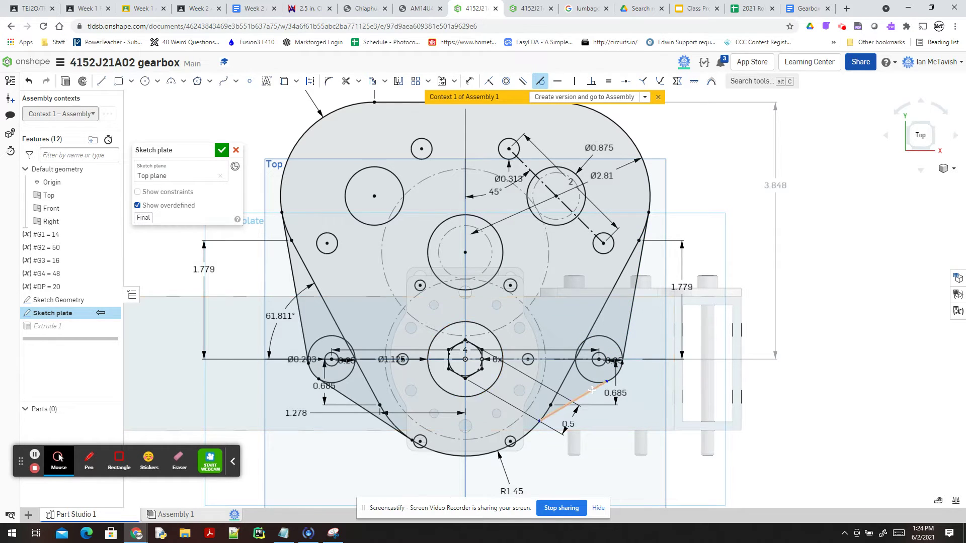
Make the lower-right connecting line tangent to the right tab circle and to the plate's bottom arc
left_click(592, 390)
left_click(617, 375)
left_click(557, 412)
left_click(531, 426)
Trim the old left outline pieces and the left tab circle's inner arc, and accept the plate sketch
left_click(345, 81)
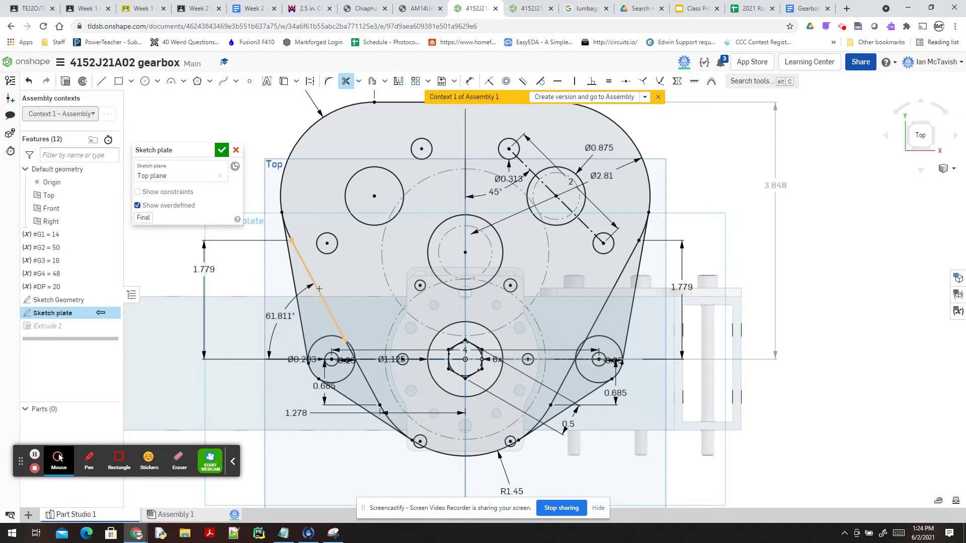
left_click(288, 235)
scroll(291, 235, "up", 3)
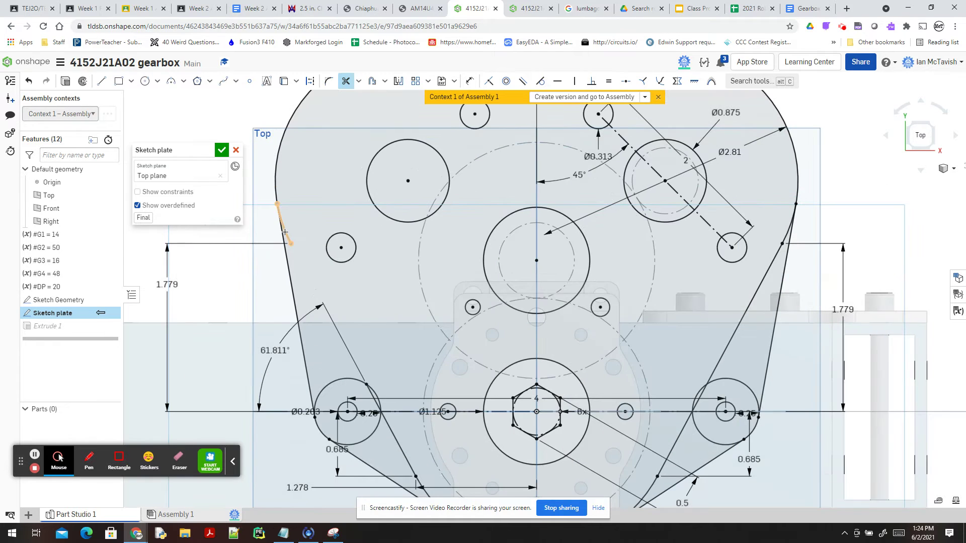
left_click(295, 238)
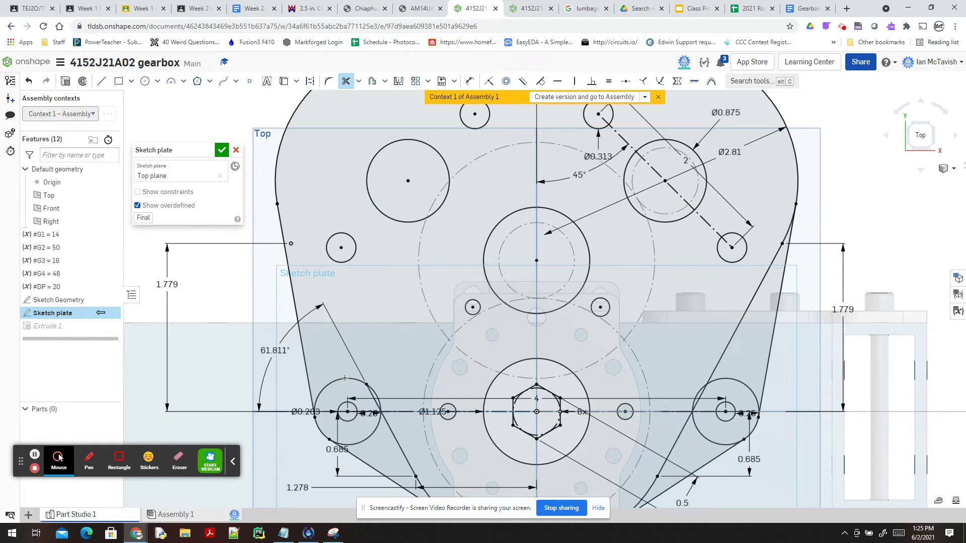
left_click(375, 394)
scroll(374, 395, "up", 3)
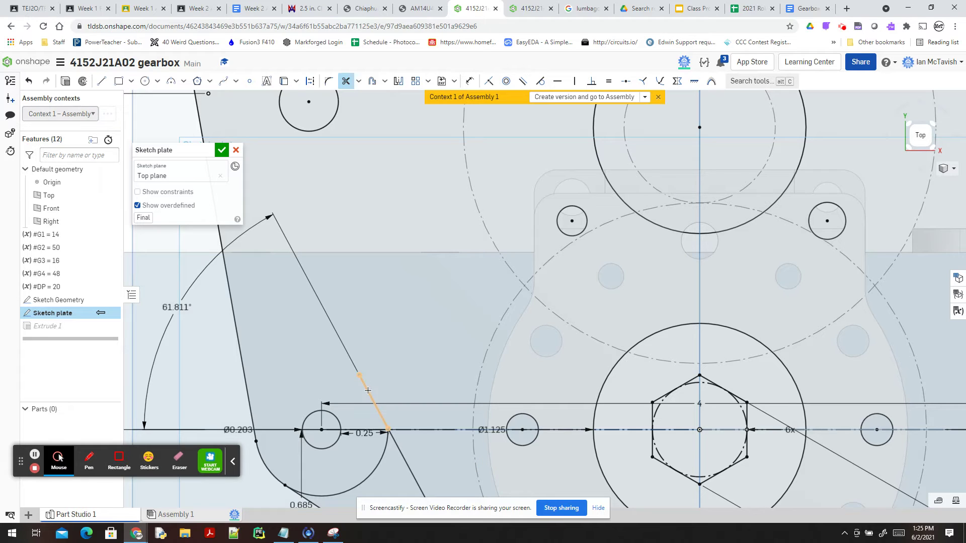
left_click(367, 391)
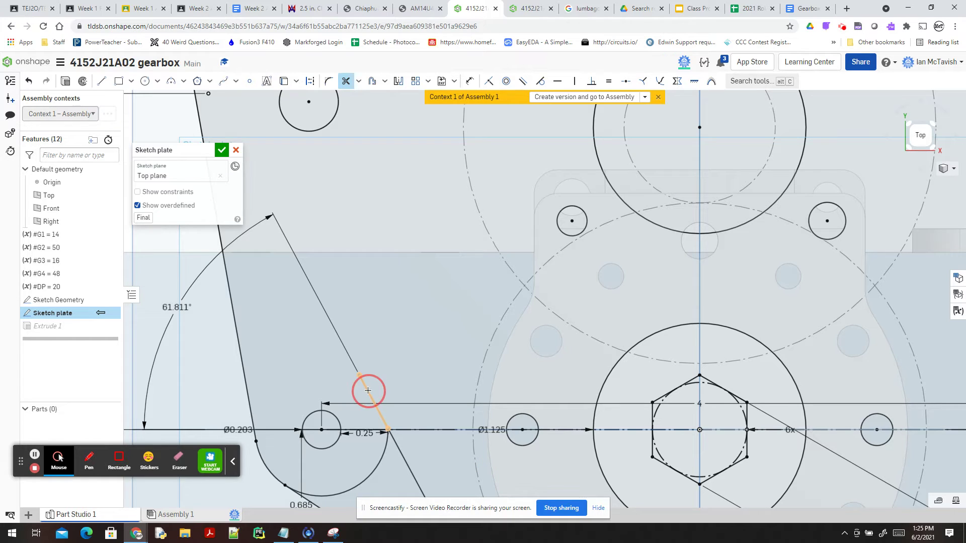
left_click(385, 449)
left_click(221, 150)
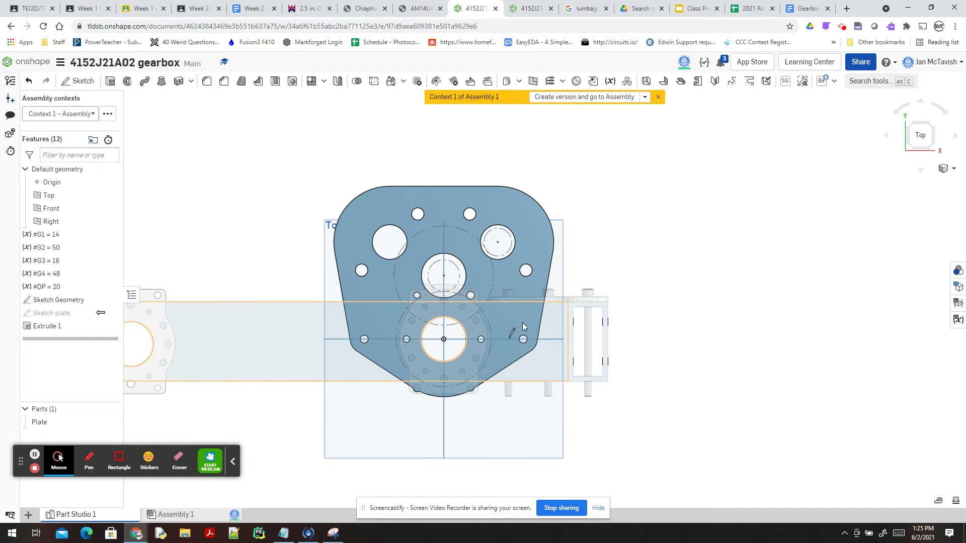
Reopen the plate sketch for editing and offset both small holes on the plate's bottom arc outward by 0.25 in
left_click(60, 316)
double_click(59, 313)
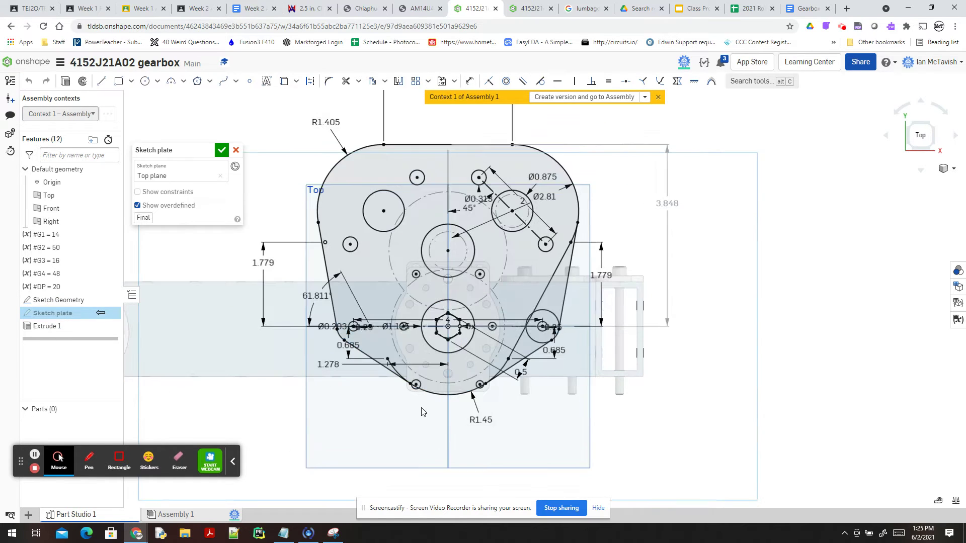
scroll(425, 413, "up", 3)
scroll(423, 407, "up", 4)
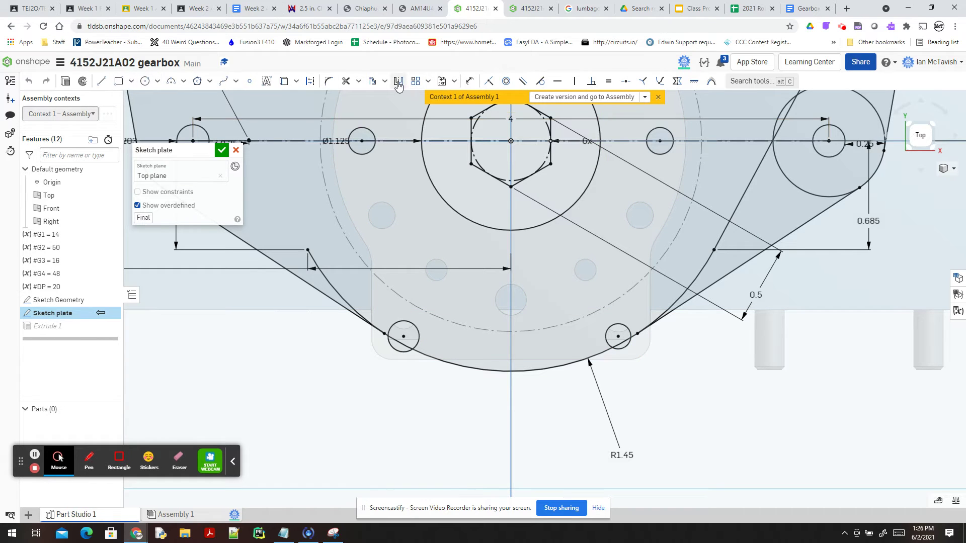
left_click(373, 81)
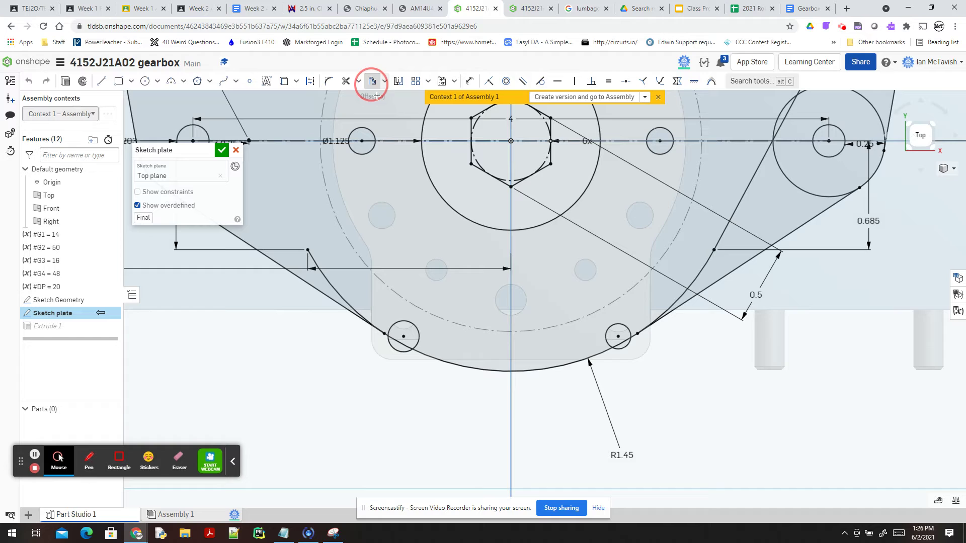
left_click(397, 322)
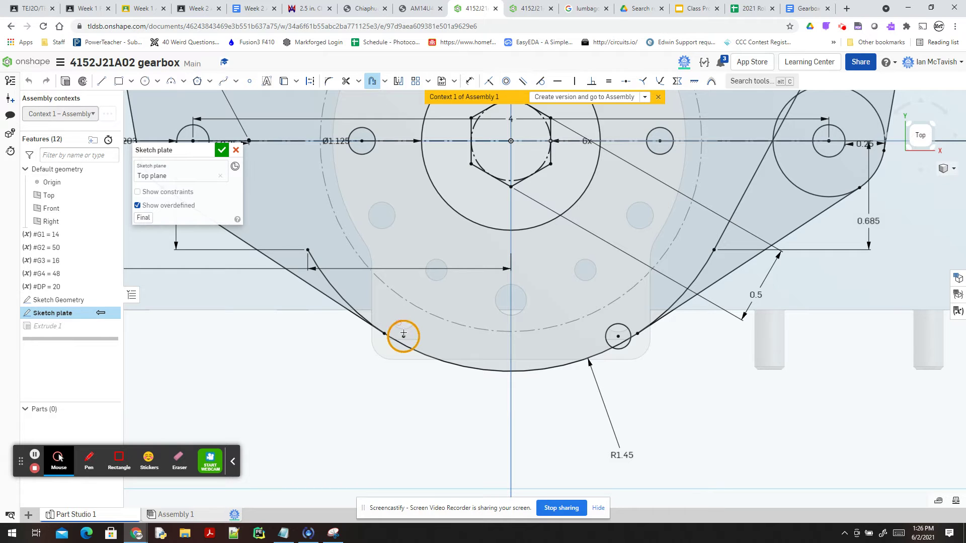
left_click(409, 391)
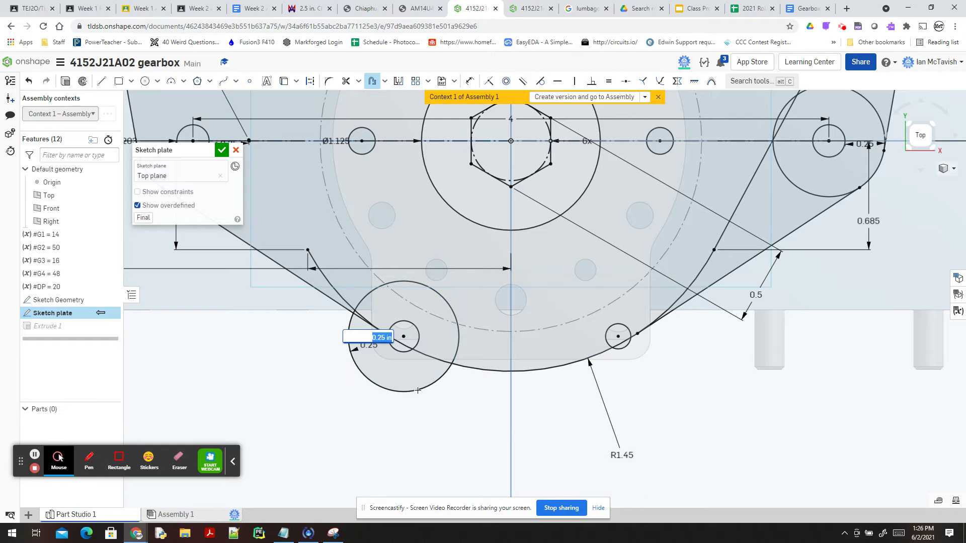
key("Return")
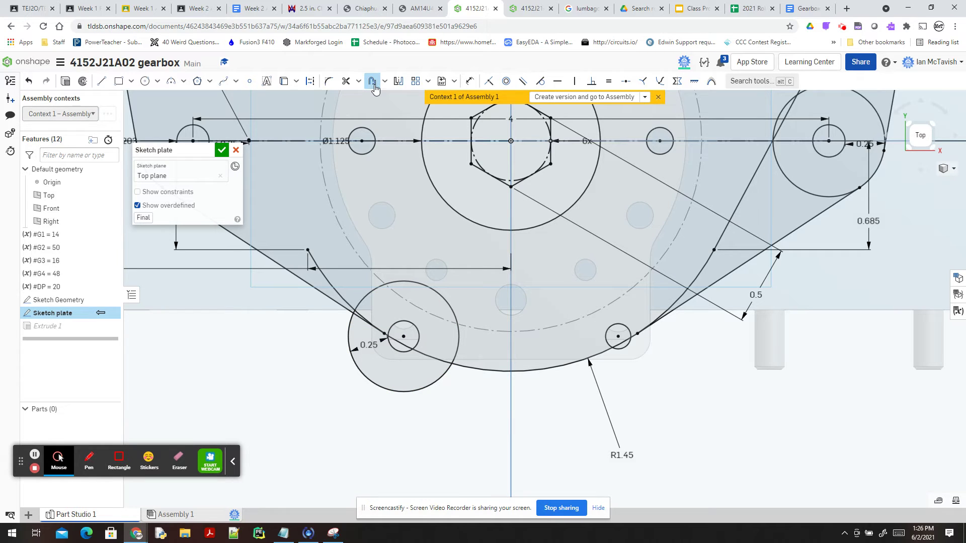
left_click(624, 349)
left_click(660, 355)
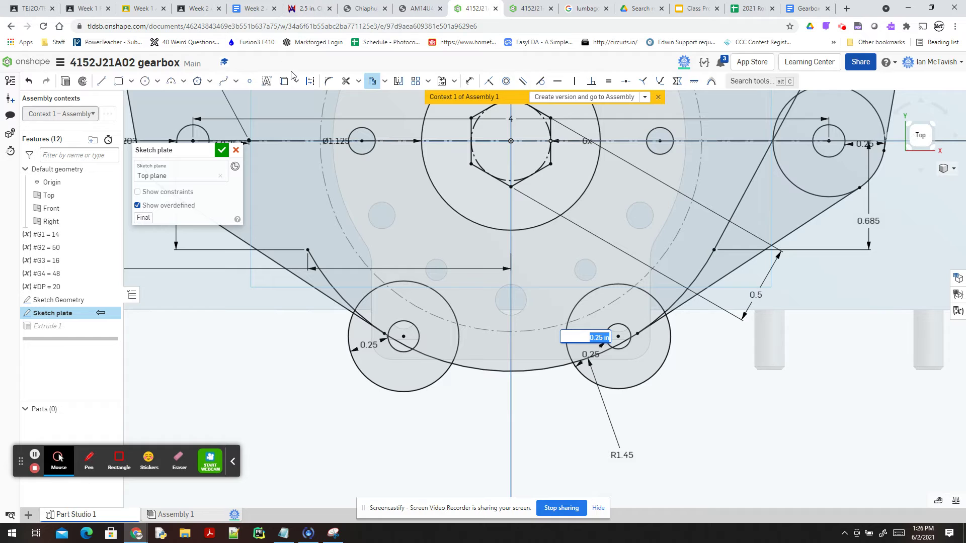
Sketch a line about 0.97 in long joining the undersides of the two bottom offset circles
left_click(102, 81)
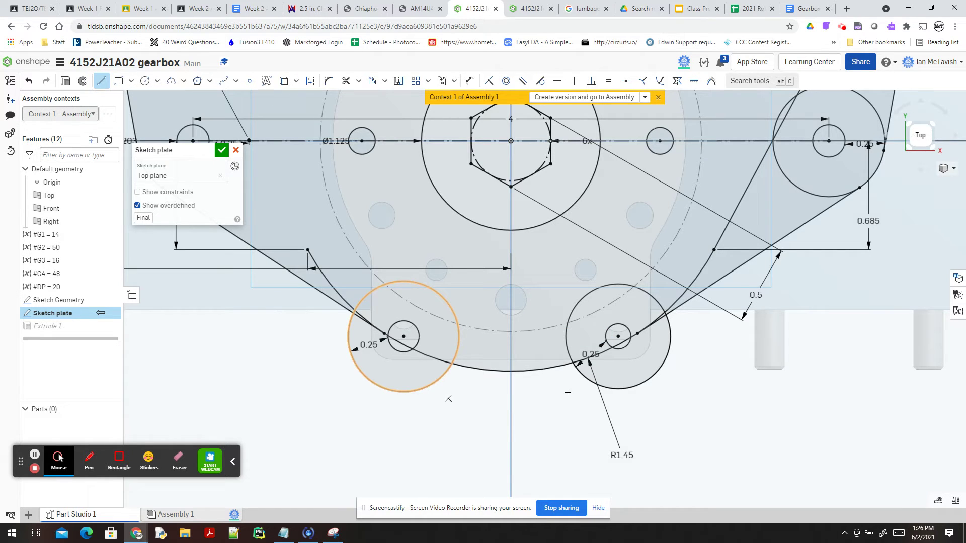
left_click(435, 383)
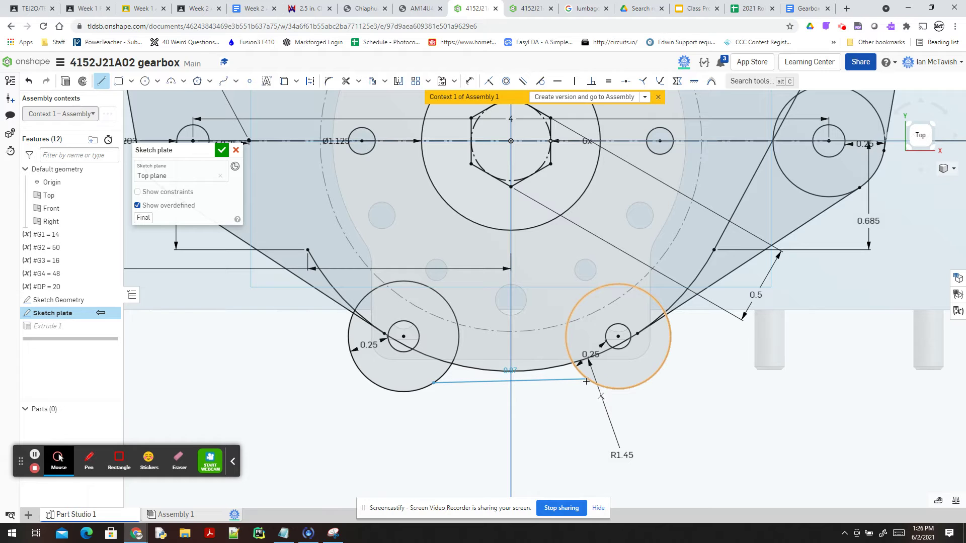
left_click(586, 381)
scroll(262, 302, "down", 4)
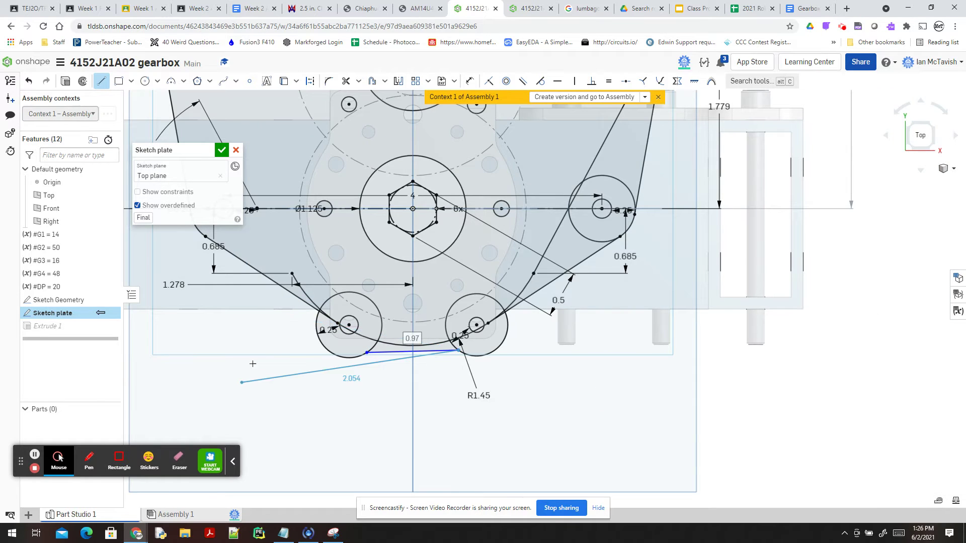
key("Escape")
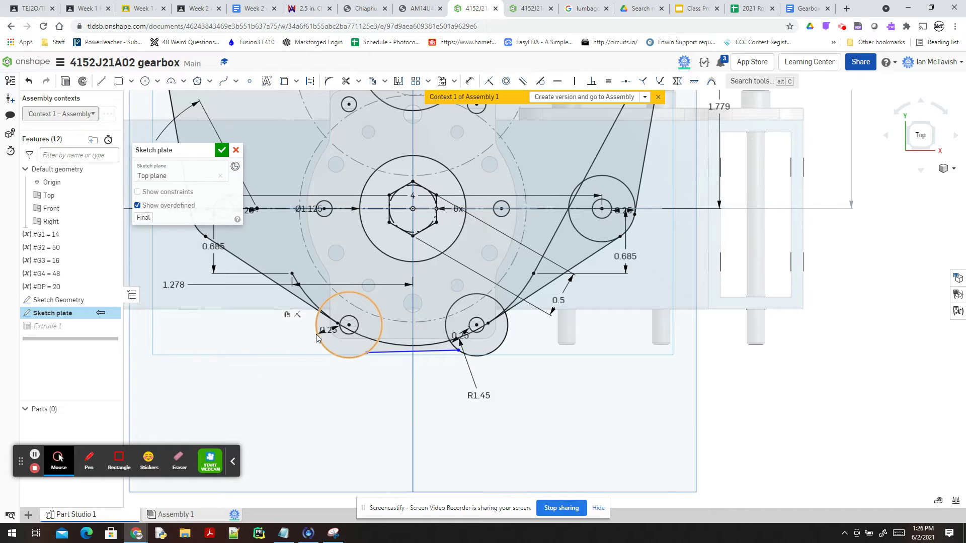
Sketch lines joining the bottom-left circle to the left tab, about 1.62 in, and the bottom-right circle to the right tab, about 1.71 in
key("l")
left_click(318, 334)
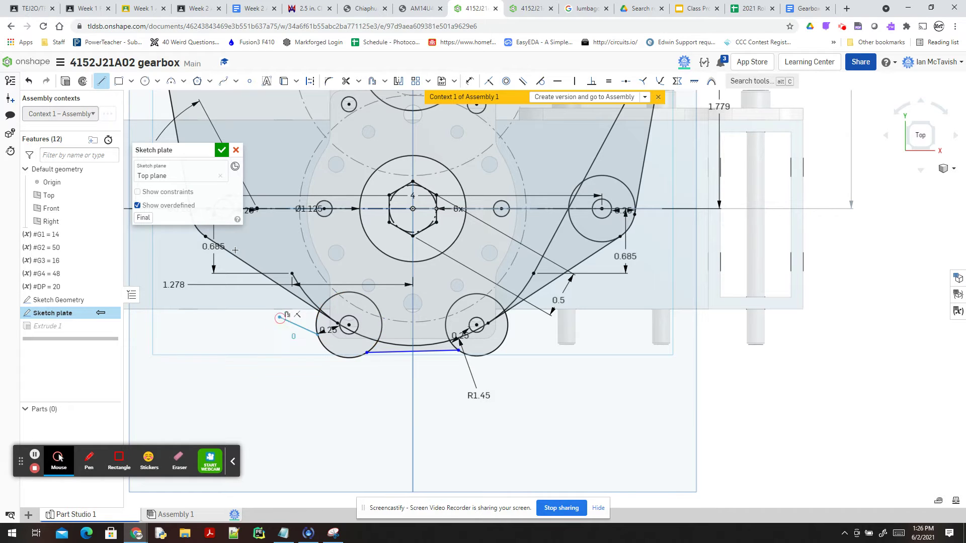
left_click(201, 233)
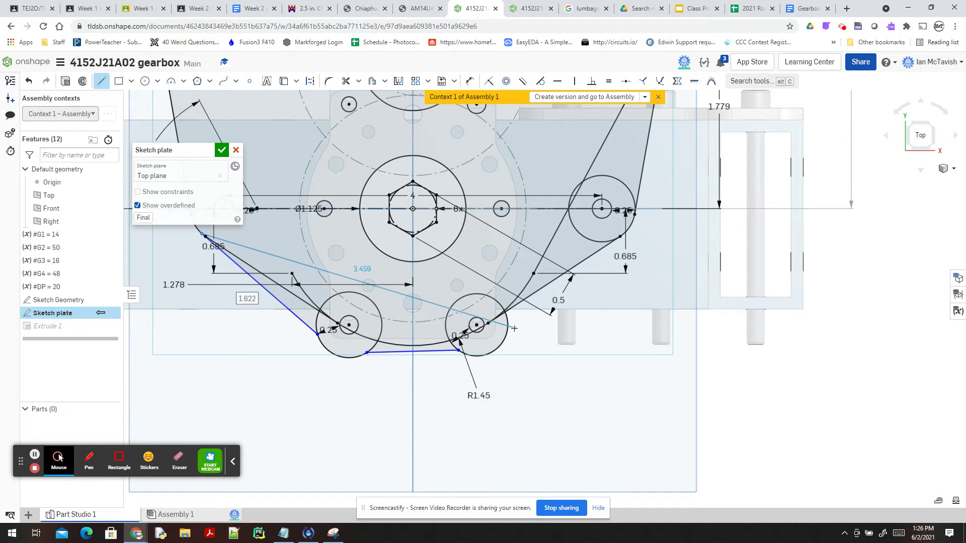
key("Escape")
key("l")
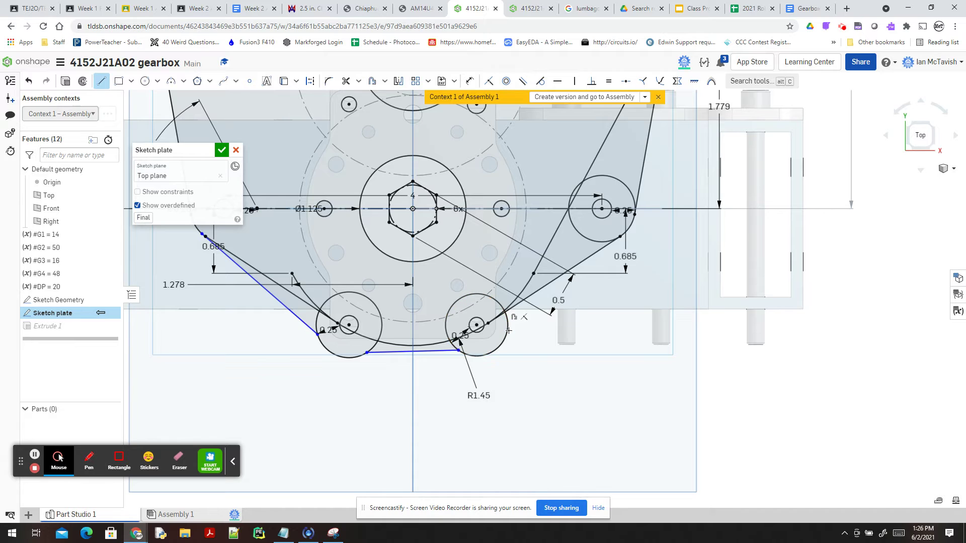
left_click(506, 331)
left_click(630, 227)
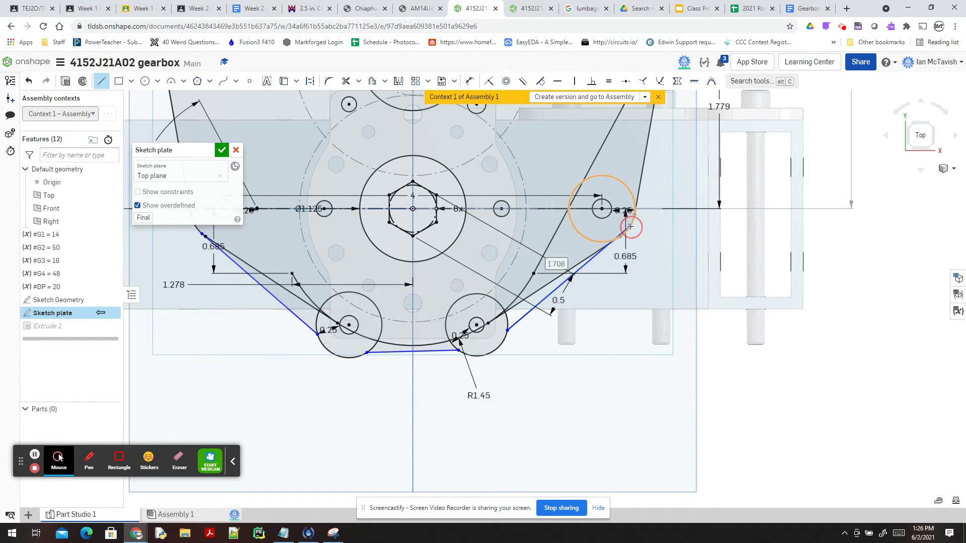
key("Escape")
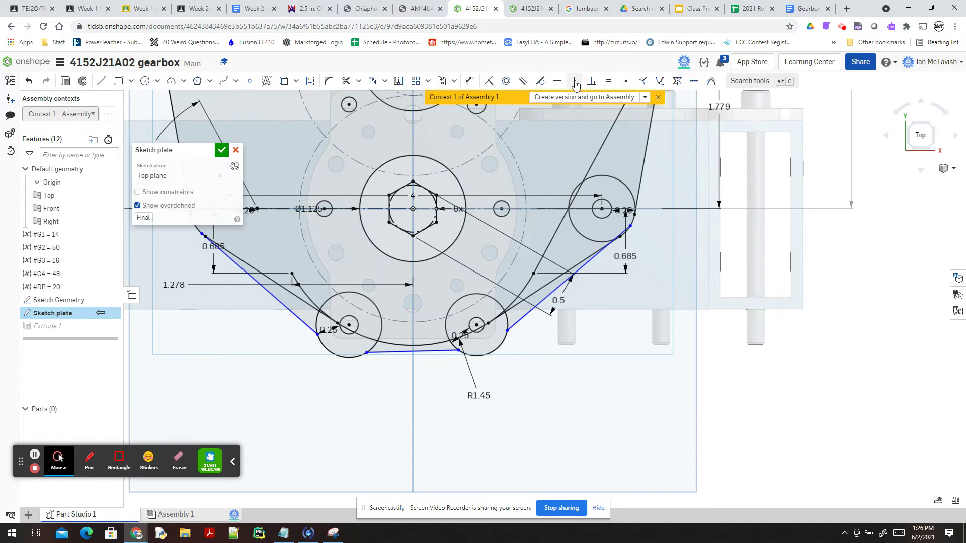
Make the new lower-left line tangent to the left tab arc and to the bottom-left offset circle
left_click(544, 82)
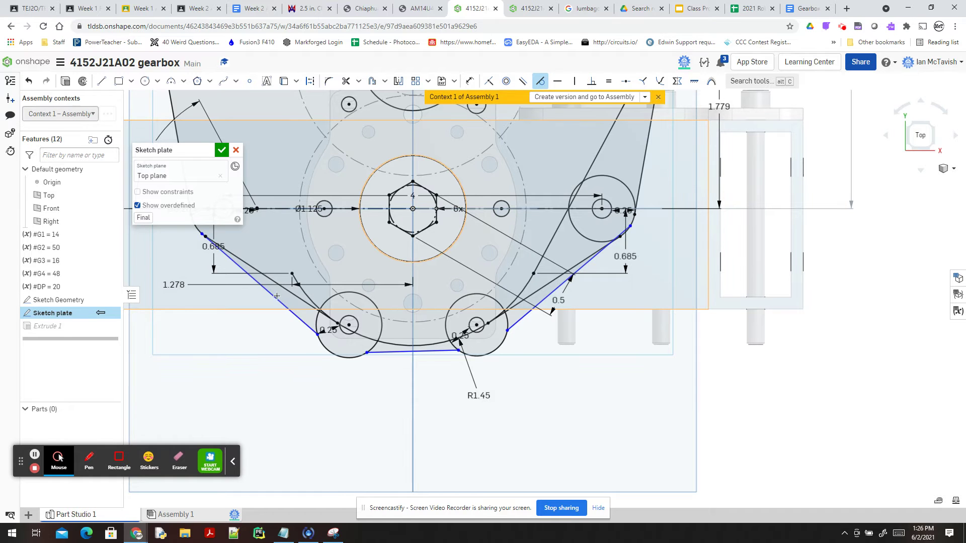
scroll(361, 328, "up", 3)
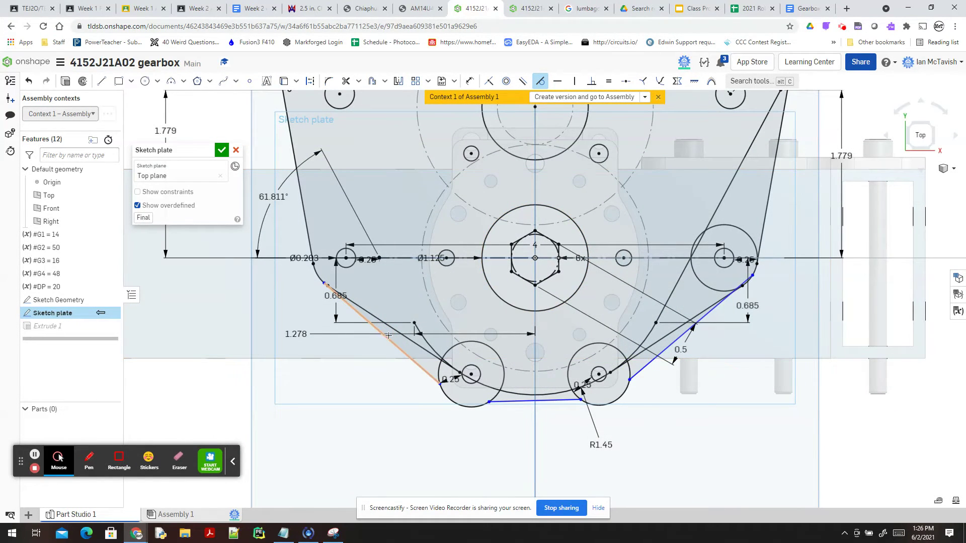
left_click(386, 336)
left_click(320, 281)
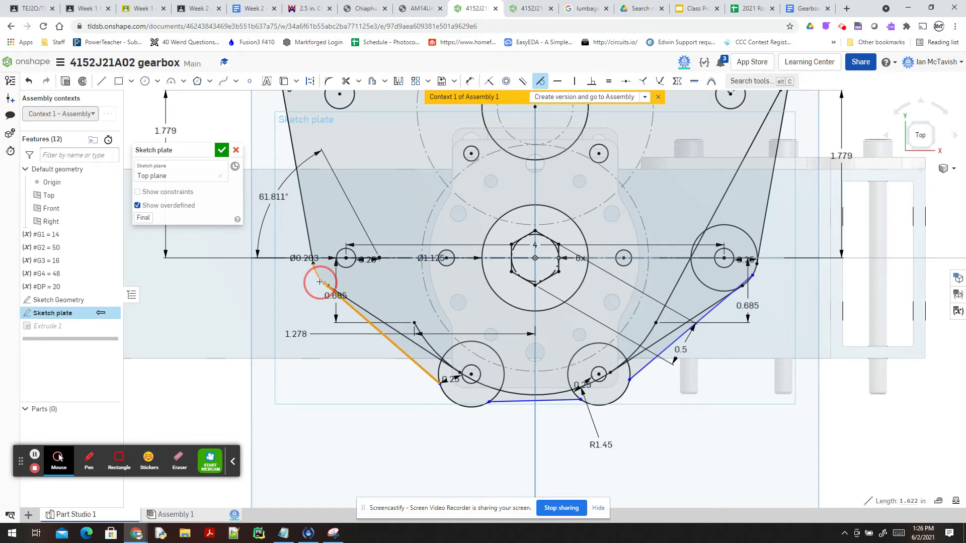
left_click(416, 366)
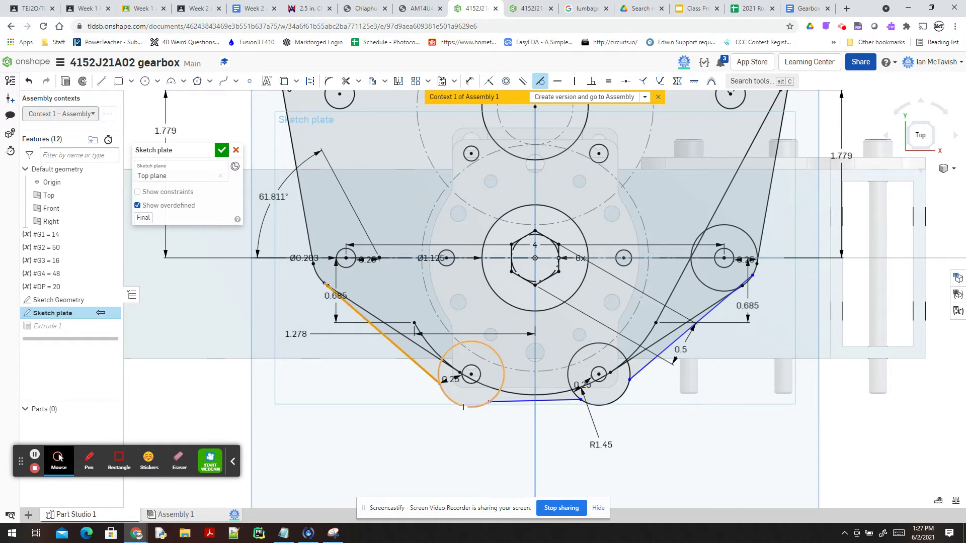
left_click(463, 406)
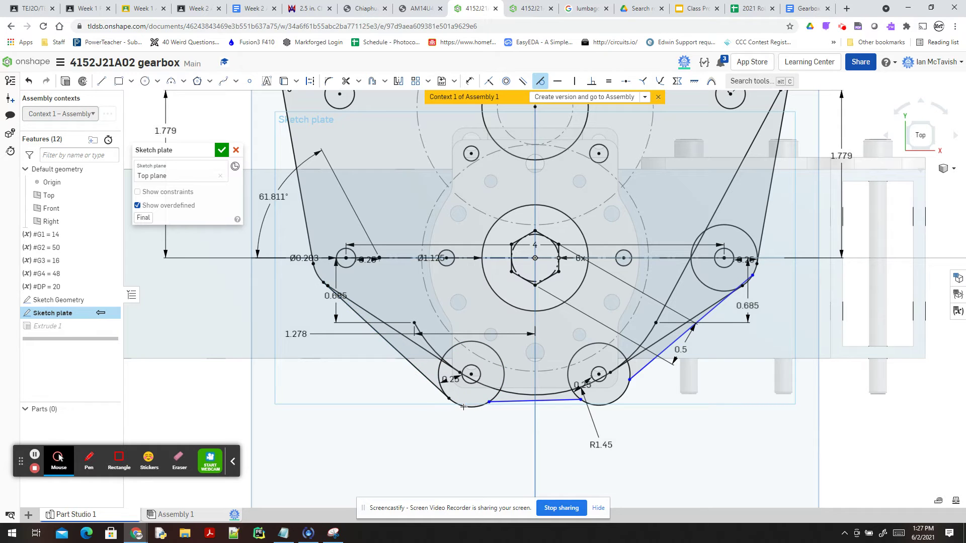
Make the bottom connecting line tangent to both bottom offset circles
left_click(497, 401)
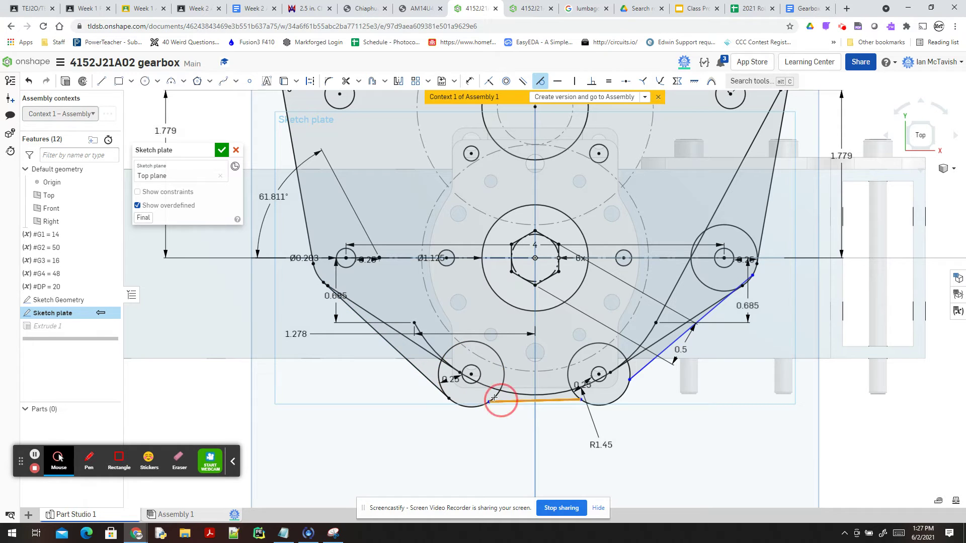
left_click(493, 398)
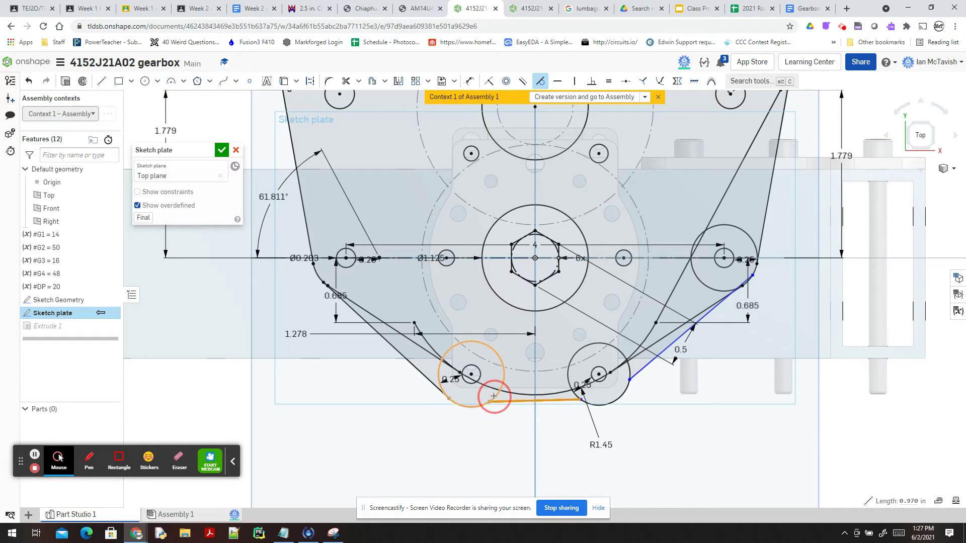
left_click(573, 407)
left_click(553, 403)
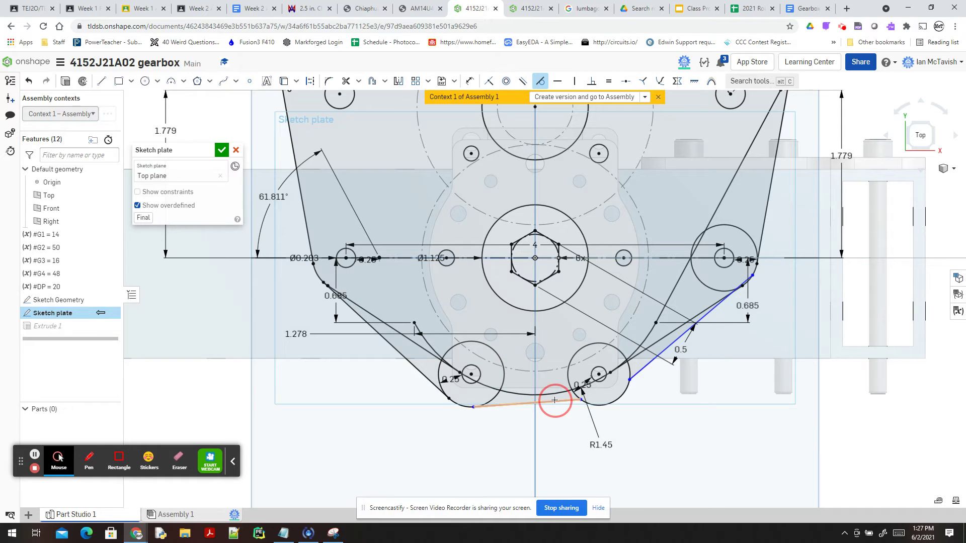
left_click(599, 407)
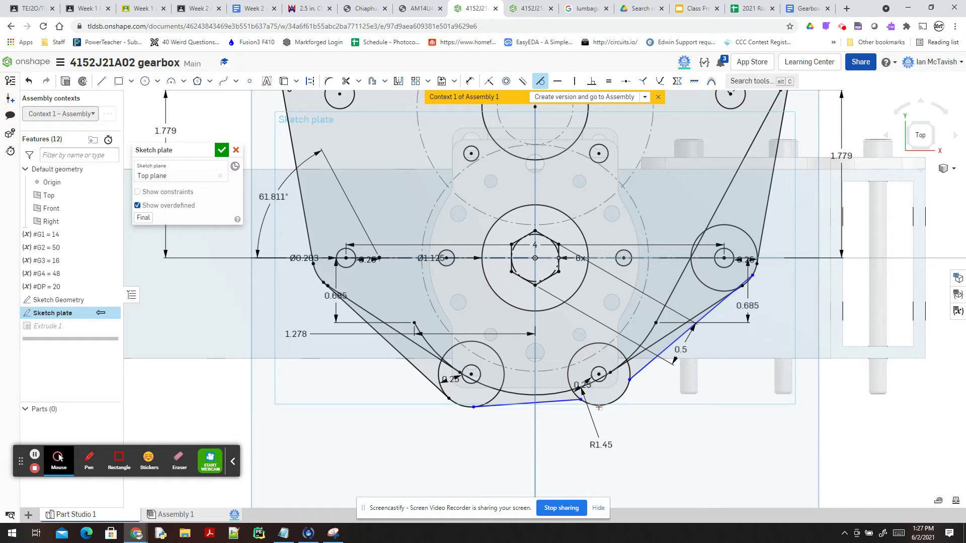
Make the new lower-right line tangent to the bottom-right offset circle and to the right tab circle
left_click(646, 369)
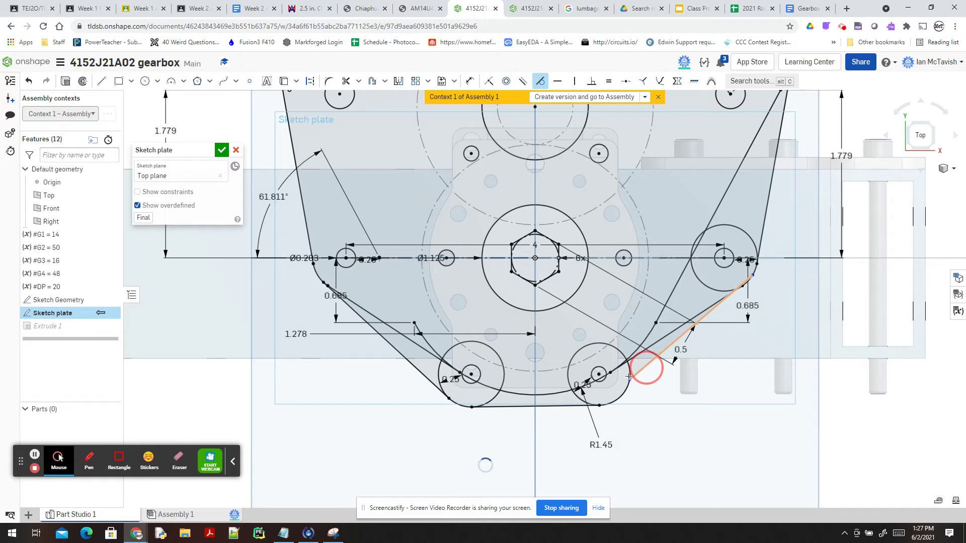
left_click(628, 370)
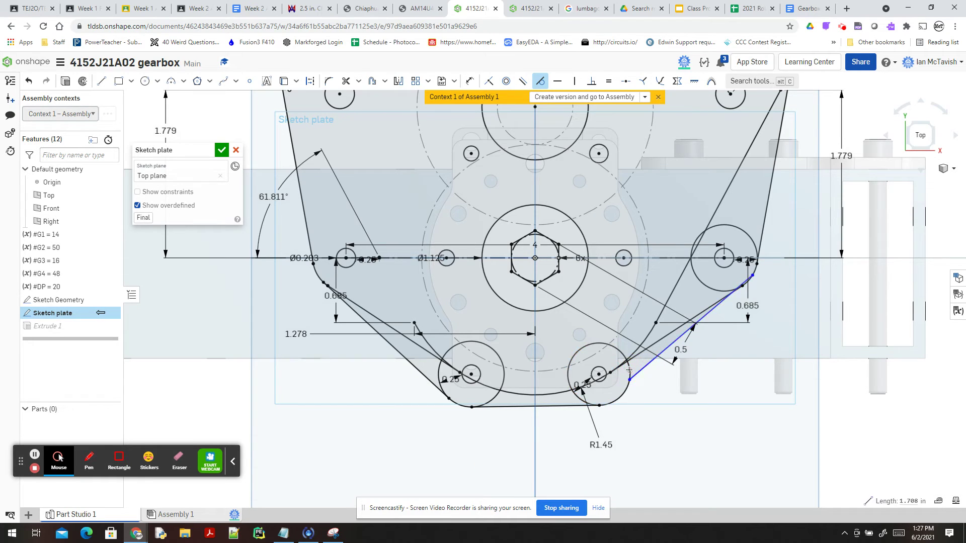
left_click(629, 370)
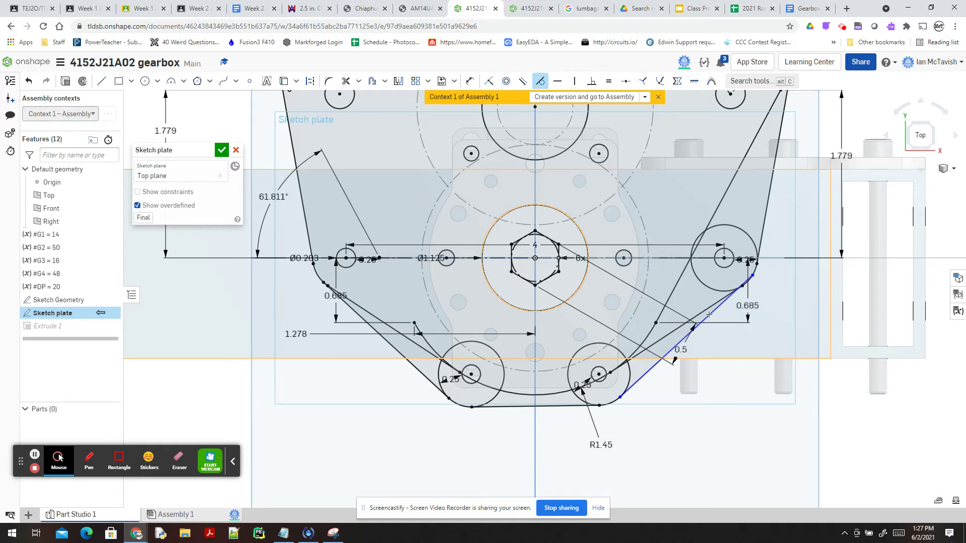
left_click(717, 288)
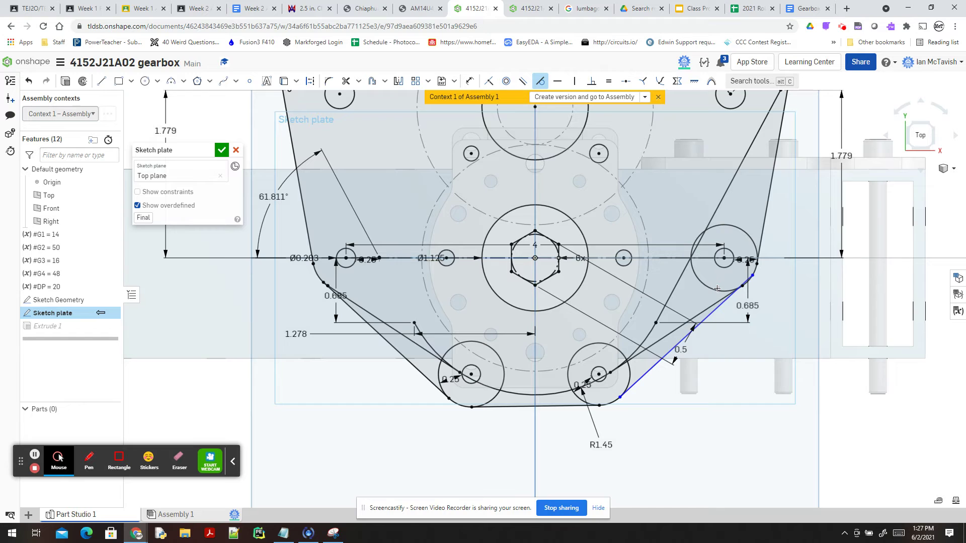
left_click(717, 287)
Trim away the old lower-left line, the arc segment left of the bottom-left offset circle, and that circle's upper arc
left_click(346, 81)
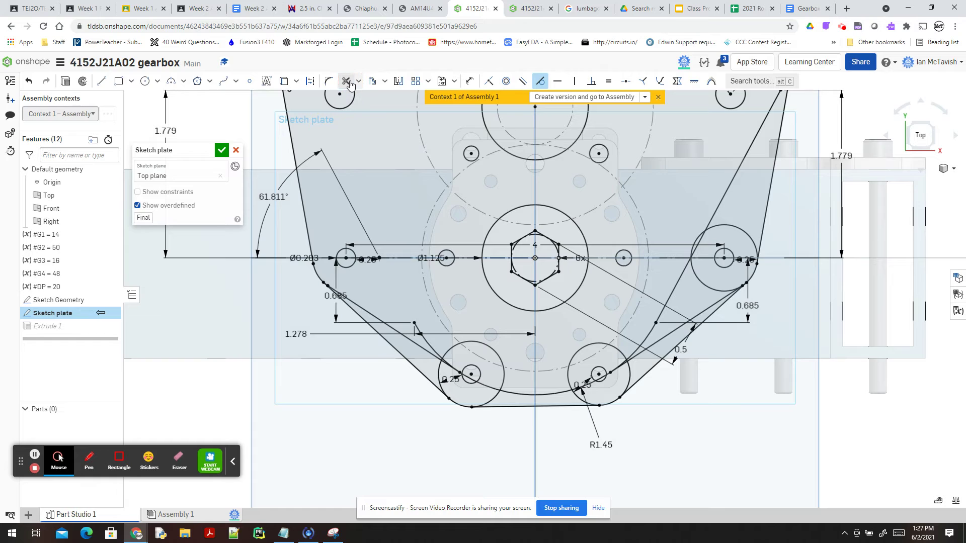
left_click(373, 316)
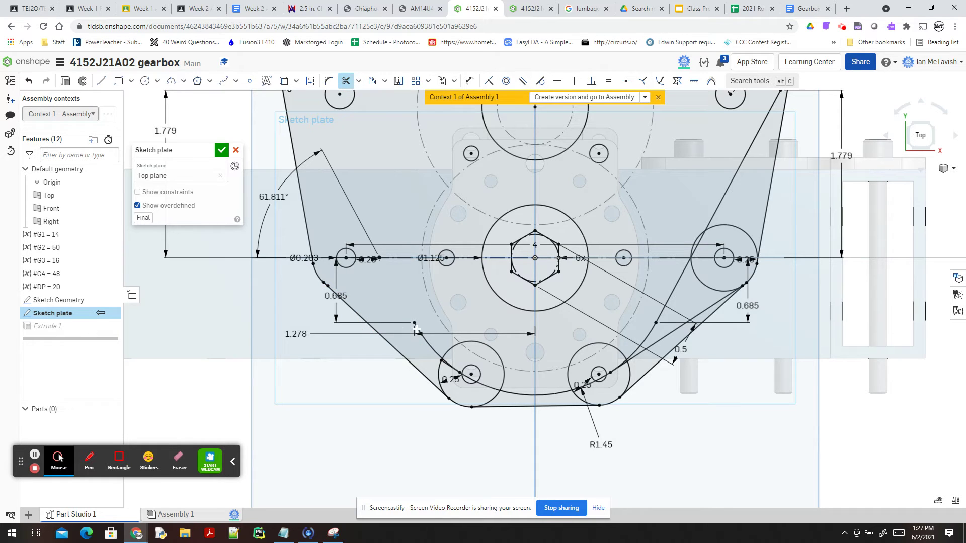
scroll(420, 331, "up", 4)
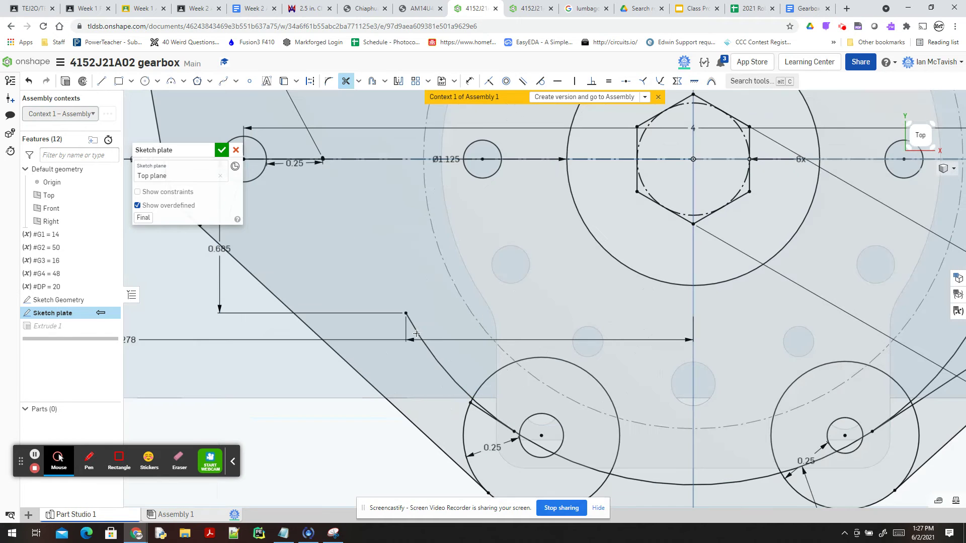
left_click(416, 333)
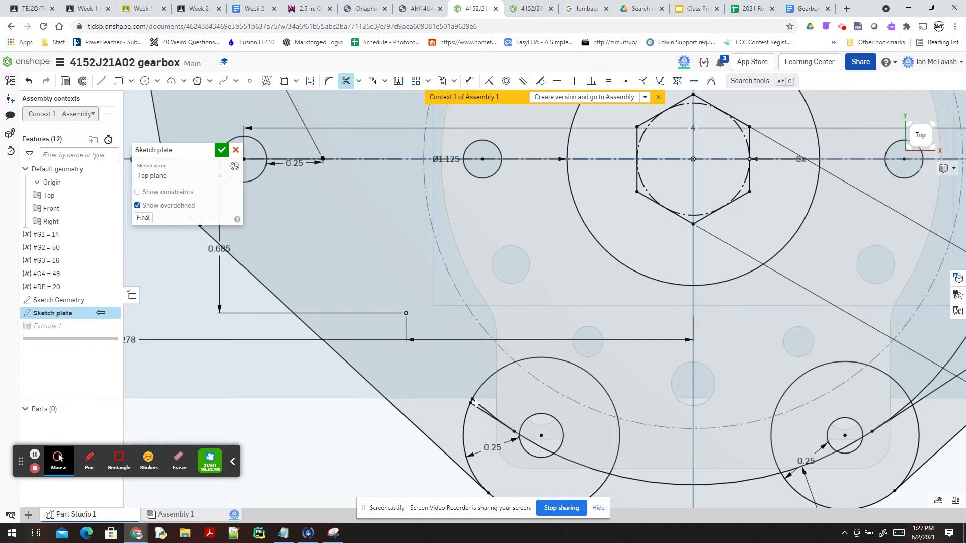
left_click(477, 401)
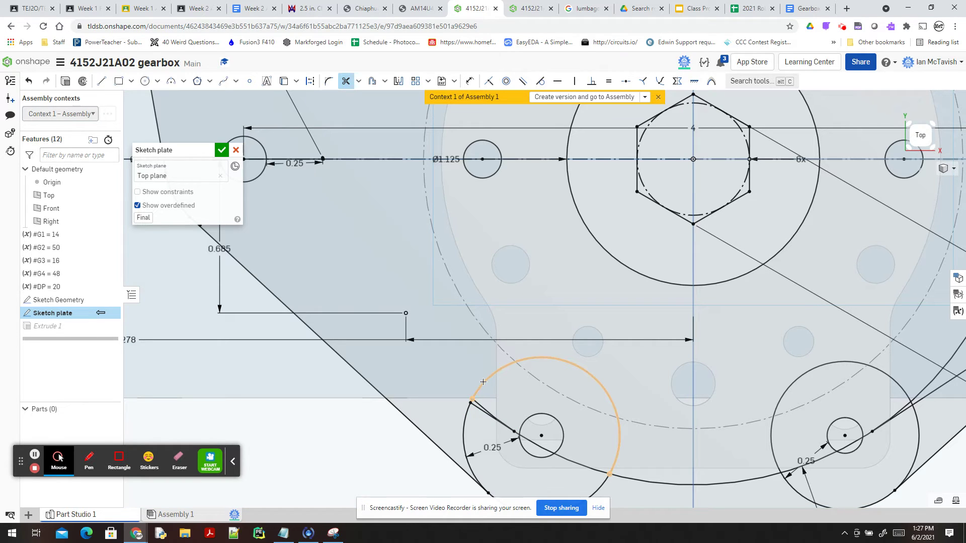
left_click(485, 383)
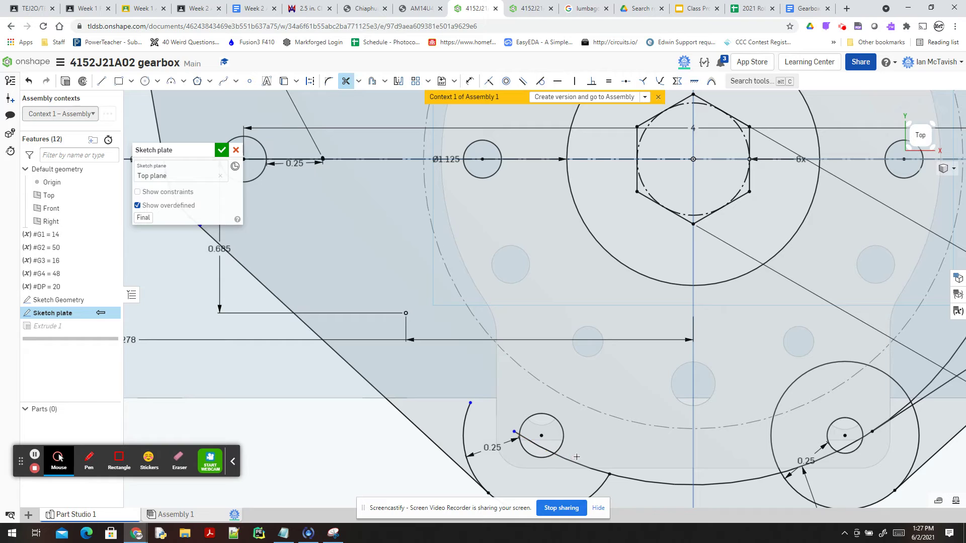
Trim the leftover inner side arcs of the bottom-left offset circle and the large arc between the two bottom circles
scroll(510, 438, "up", 1)
scroll(511, 438, "up", 4)
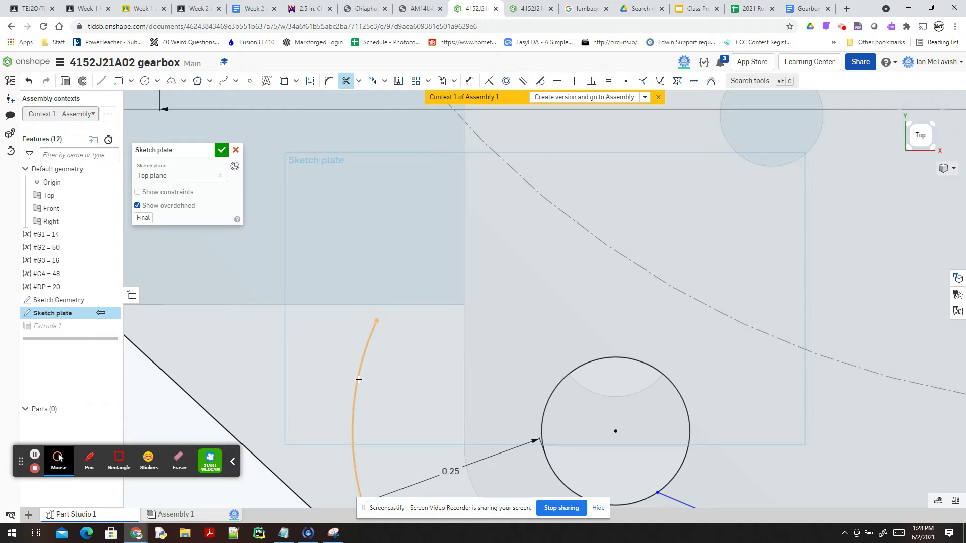
middle_click_drag(707, 439, 671, 252)
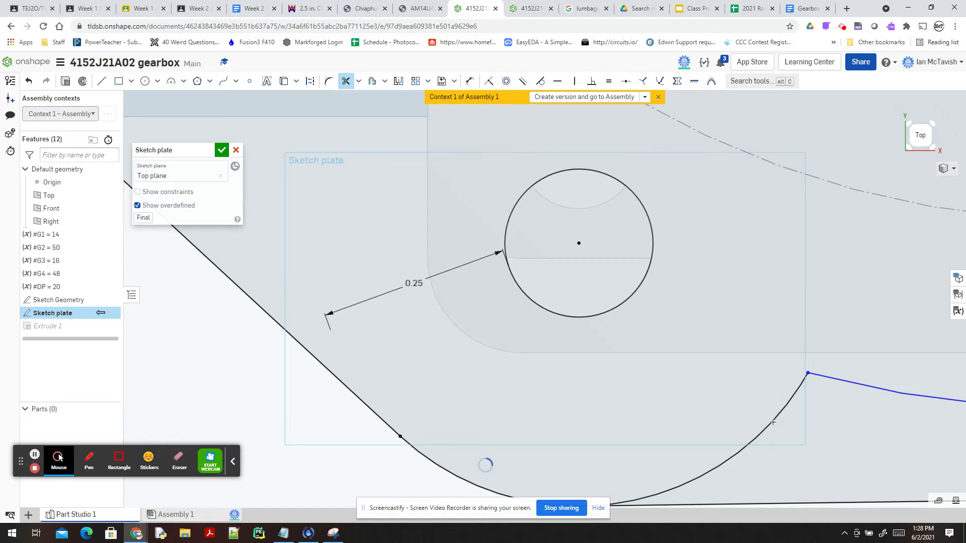
left_click(772, 422)
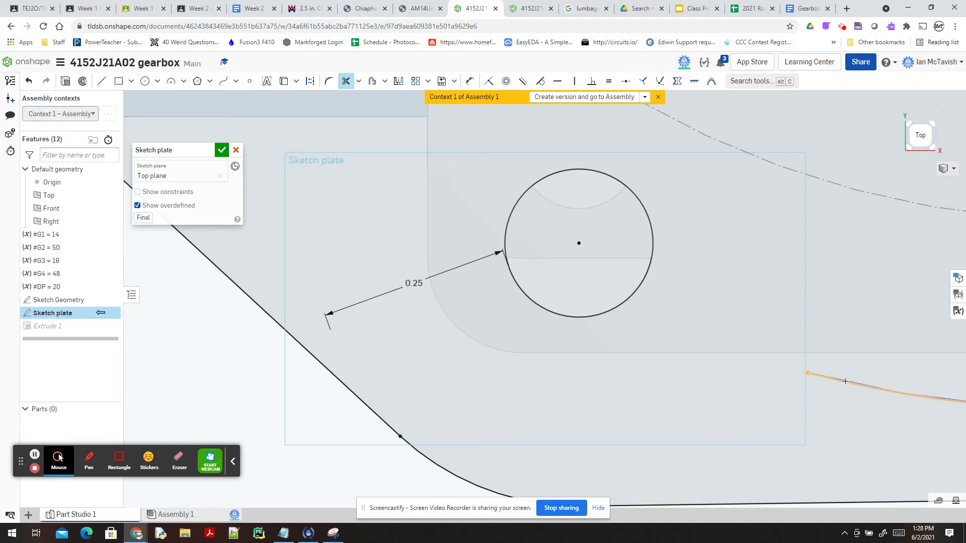
left_click(846, 382)
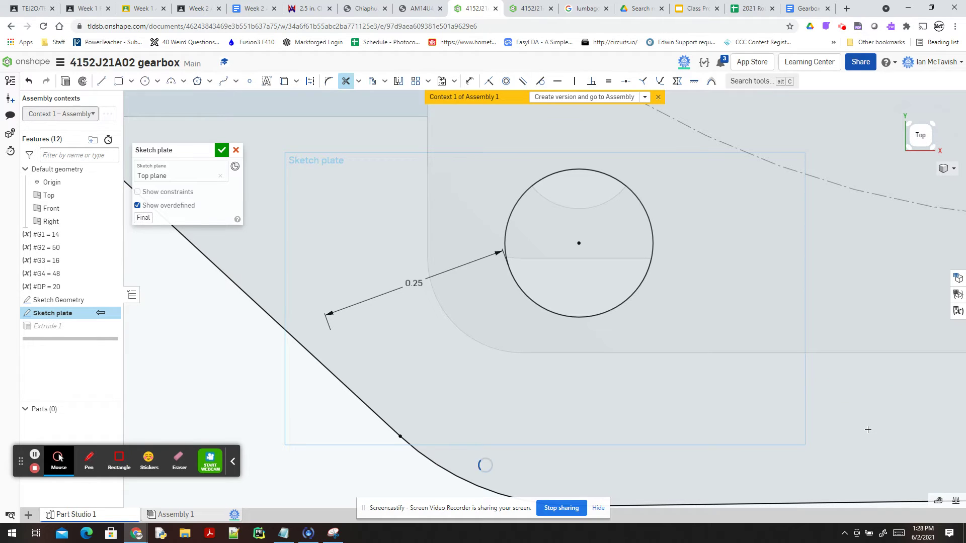
Trim the large arc's segments running through the bottom-right offset circle and across its mounting hole
middle_click_drag(811, 429, 366, 416)
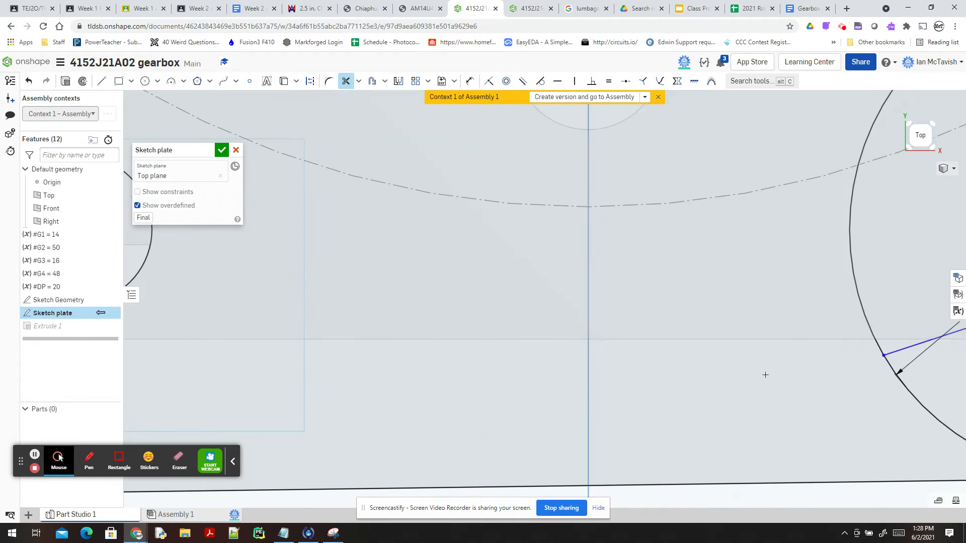
middle_click_drag(774, 371, 392, 377)
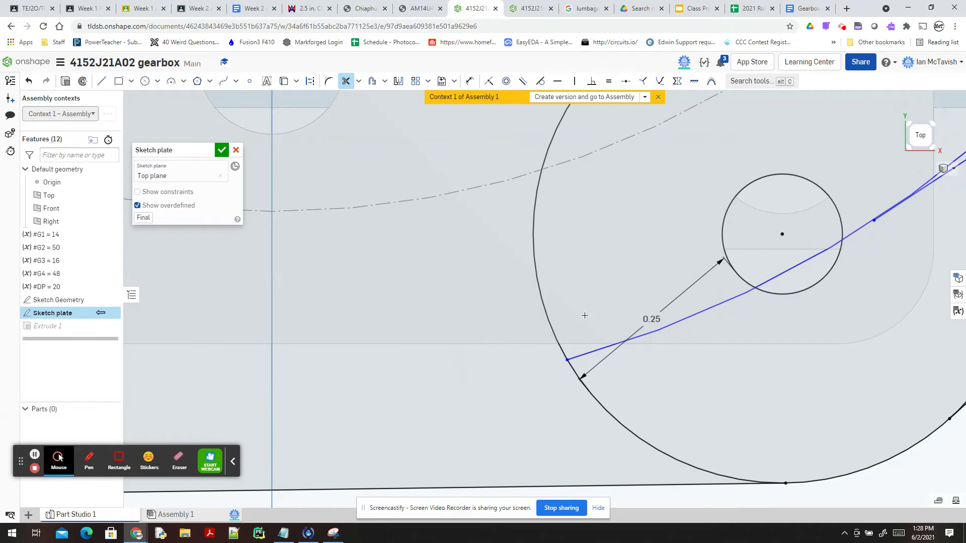
left_click(617, 344)
left_click(801, 263)
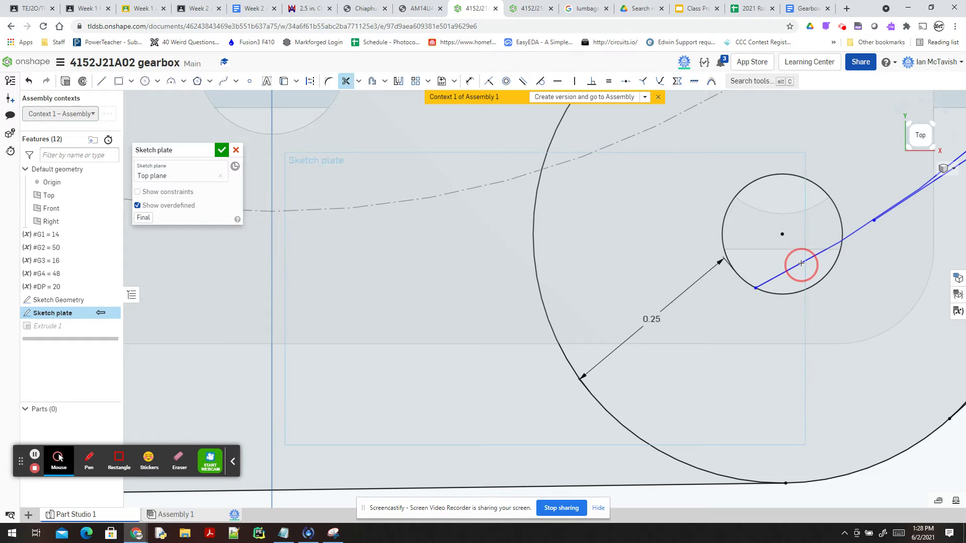
left_click(859, 226)
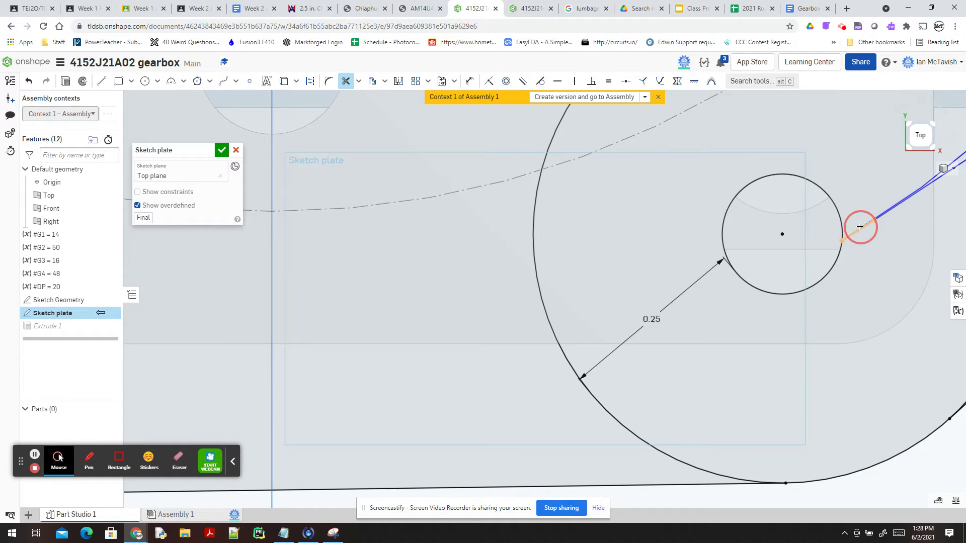
Trim the remaining large arc, the old lower-right line and the inner portion of the bottom-right offset circle
mouse_move(909, 254)
middle_mouse_down()
mouse_move(751, 309)
mouse_move(679, 314)
middle_mouse_up()
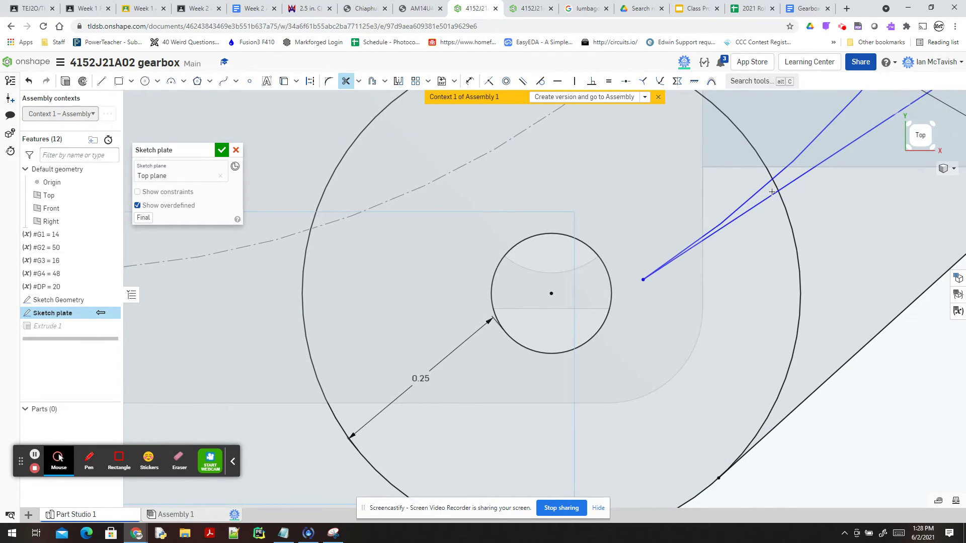
left_click(771, 197)
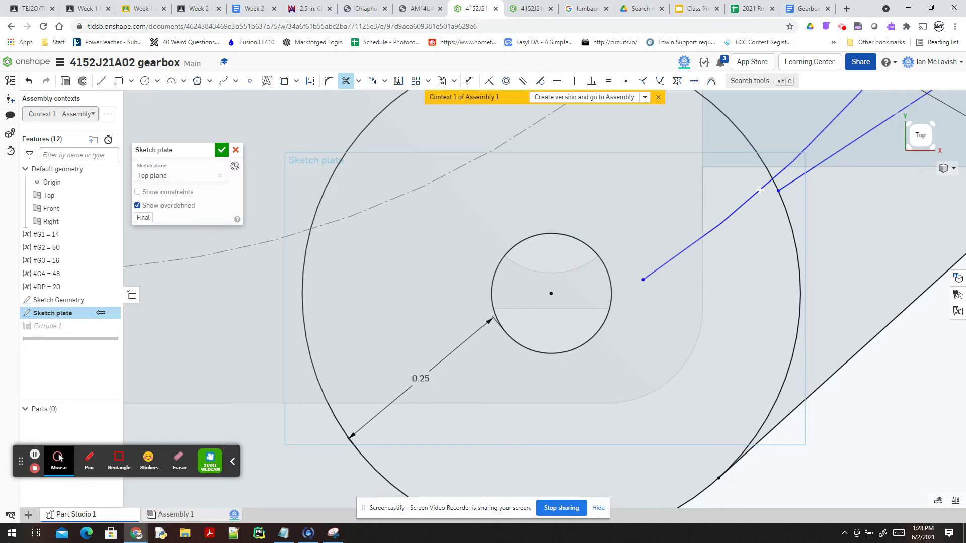
left_click(760, 190)
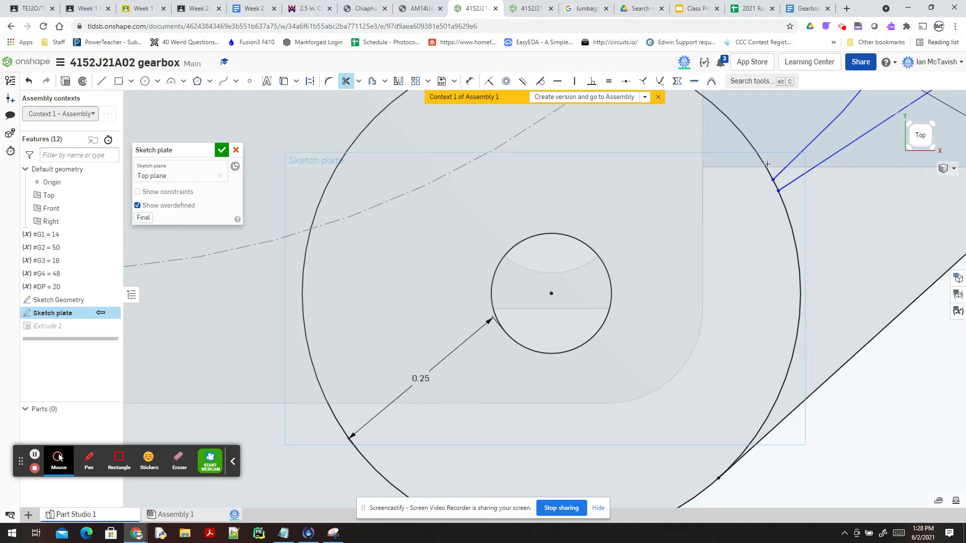
left_click(767, 164)
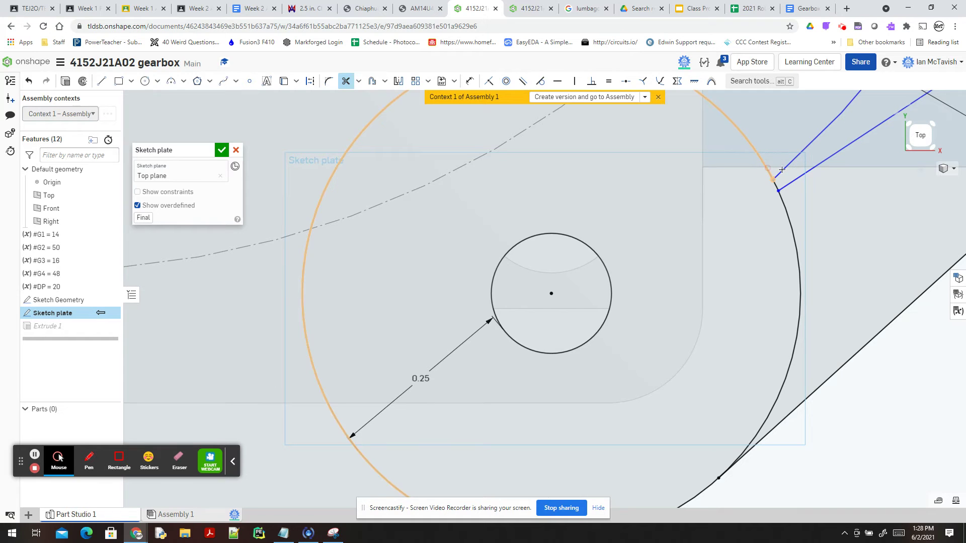
left_click(782, 169)
left_click(789, 164)
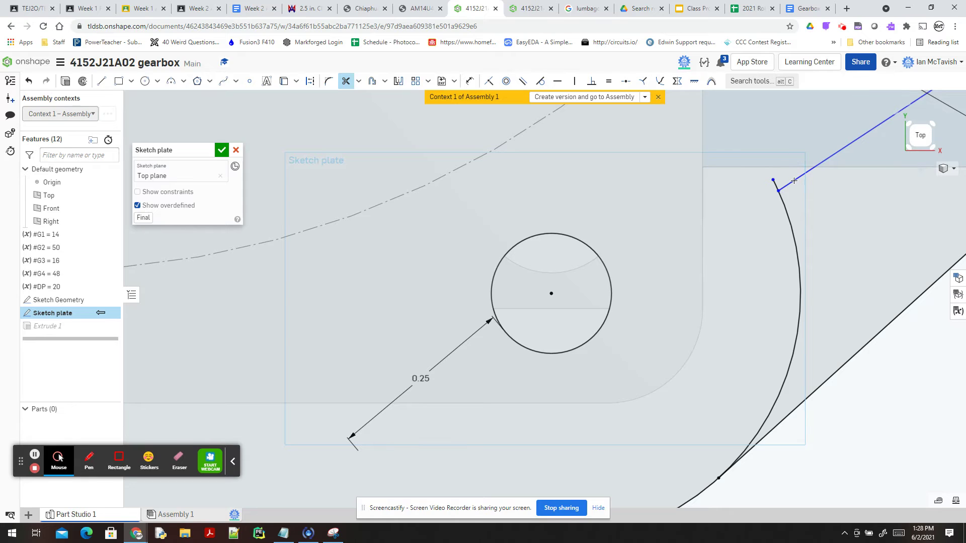
left_click(795, 181)
left_click(784, 204)
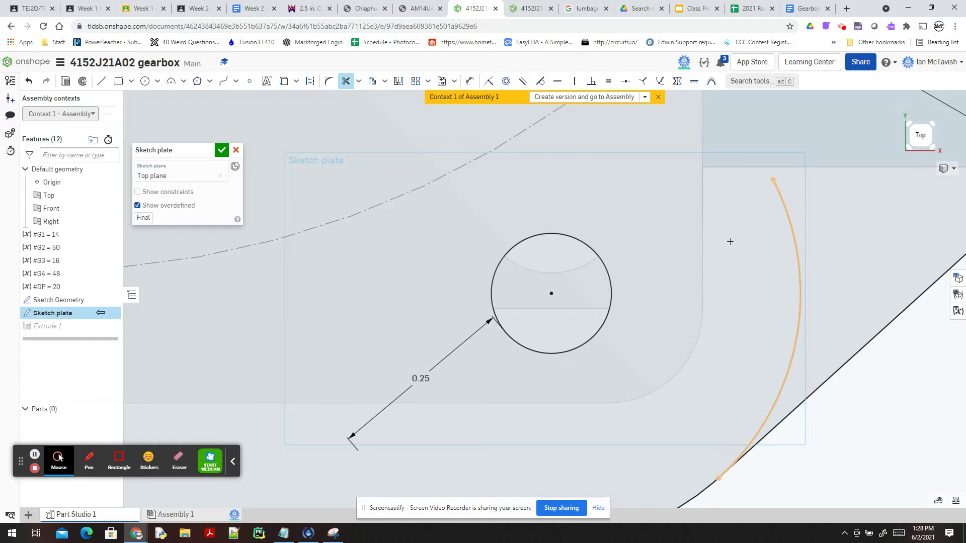
Trim the old slanted line at the right tab and the inner arcs of the right tab circle, keeping its outer arc
scroll(730, 242, "down", 8)
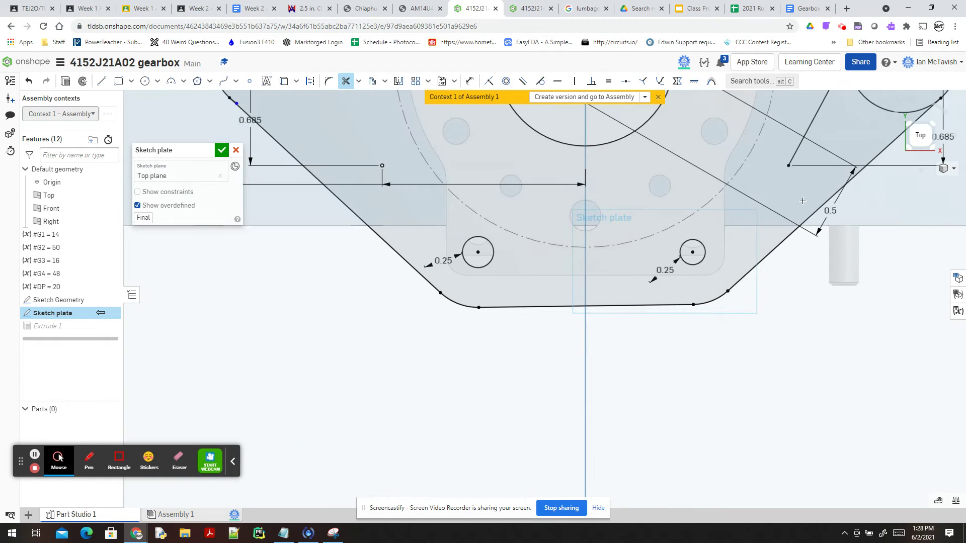
left_click(804, 201)
middle_click_drag(787, 218, 663, 287)
scroll(663, 288, "down", 1)
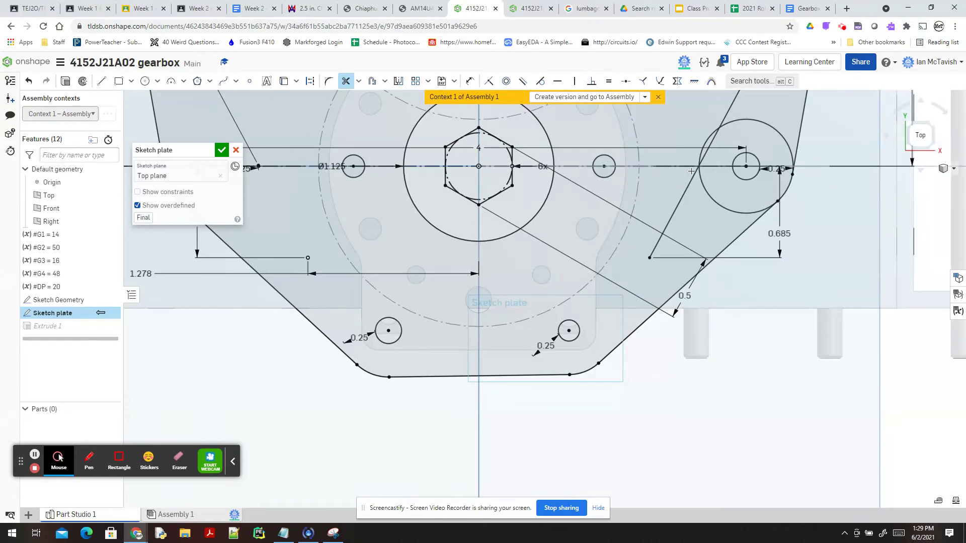
left_click(691, 182)
left_click(709, 146)
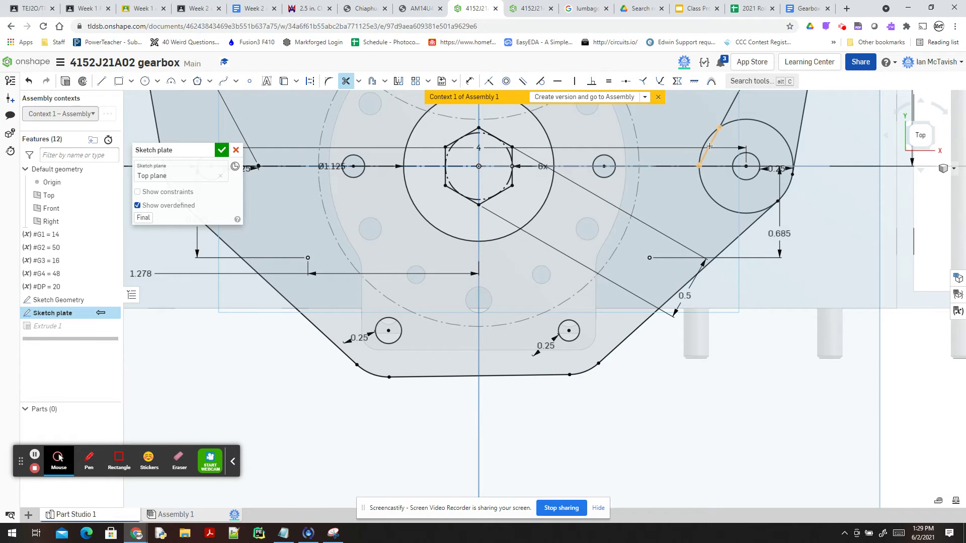
left_click(709, 146)
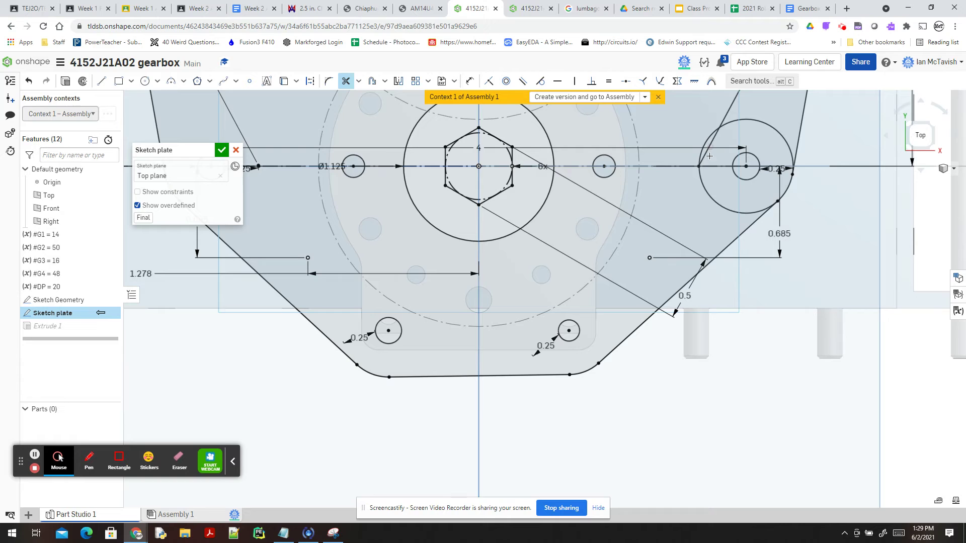
left_click(707, 197)
left_click(704, 147)
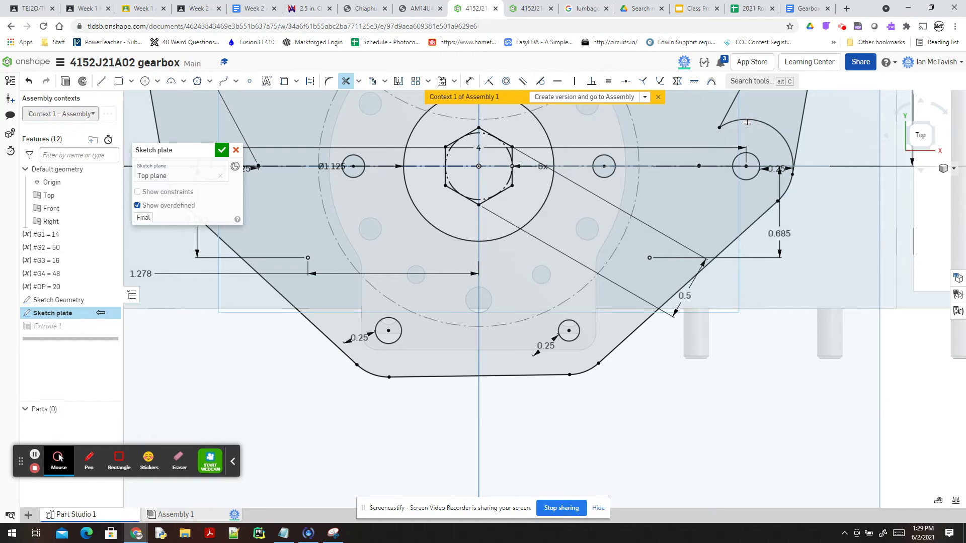
left_click(754, 119)
Dimension the loose point beside the left tab arc 0.294 in below the horizontal centerline
scroll(556, 264, "down", 3)
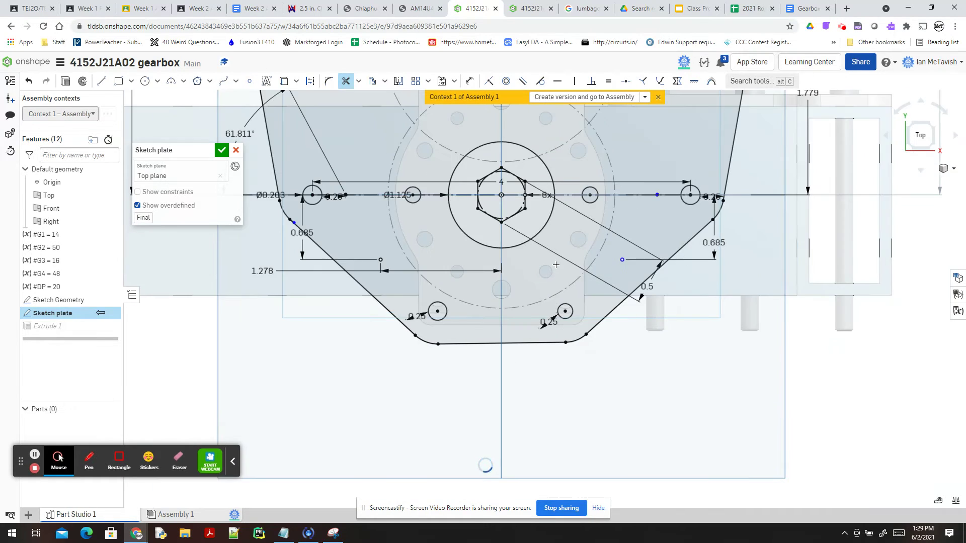
scroll(556, 265, "down", 3)
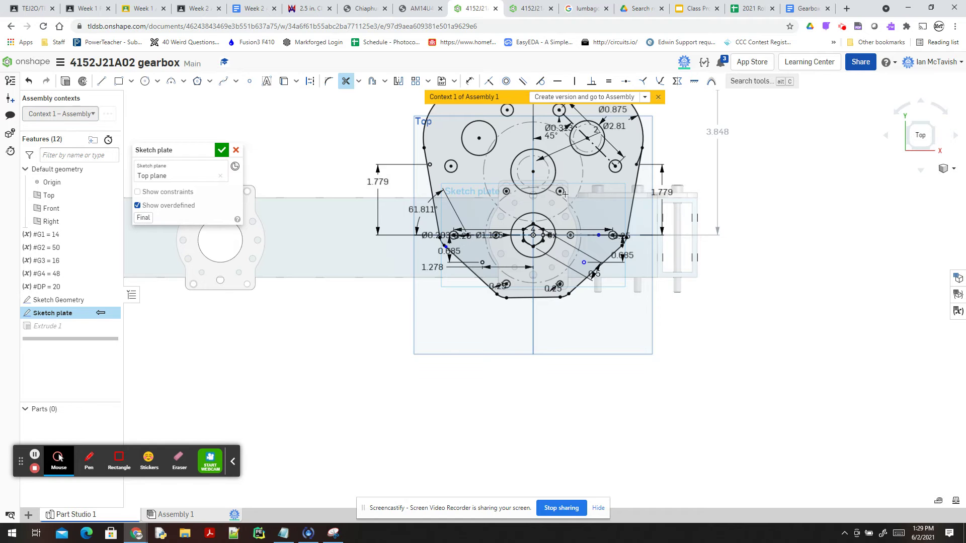
scroll(558, 196, "up", 2)
scroll(556, 199, "up", 3)
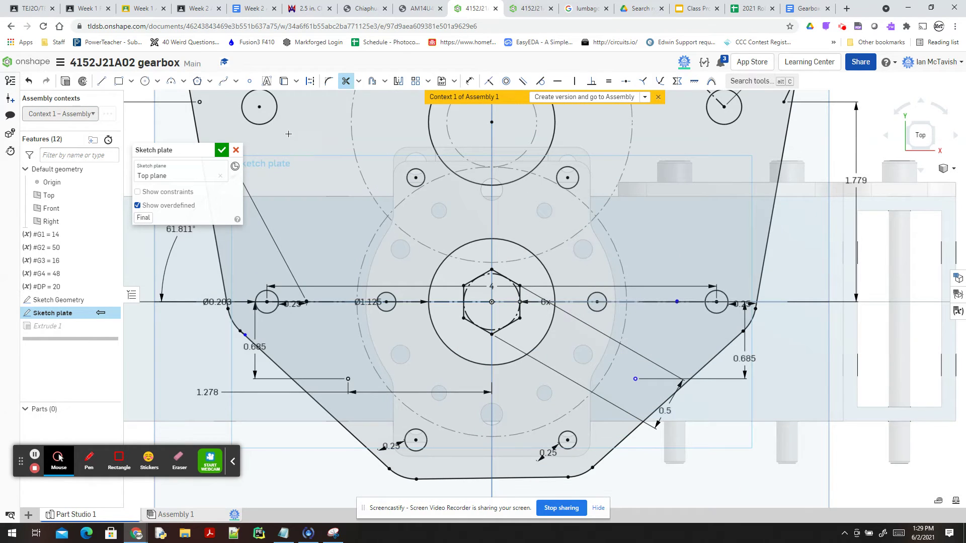
left_click(469, 81)
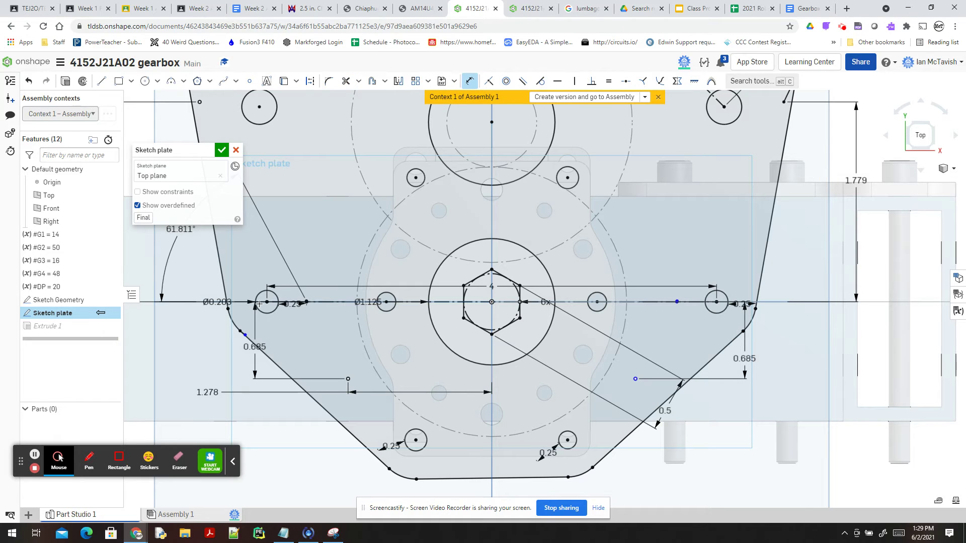
left_click(244, 334)
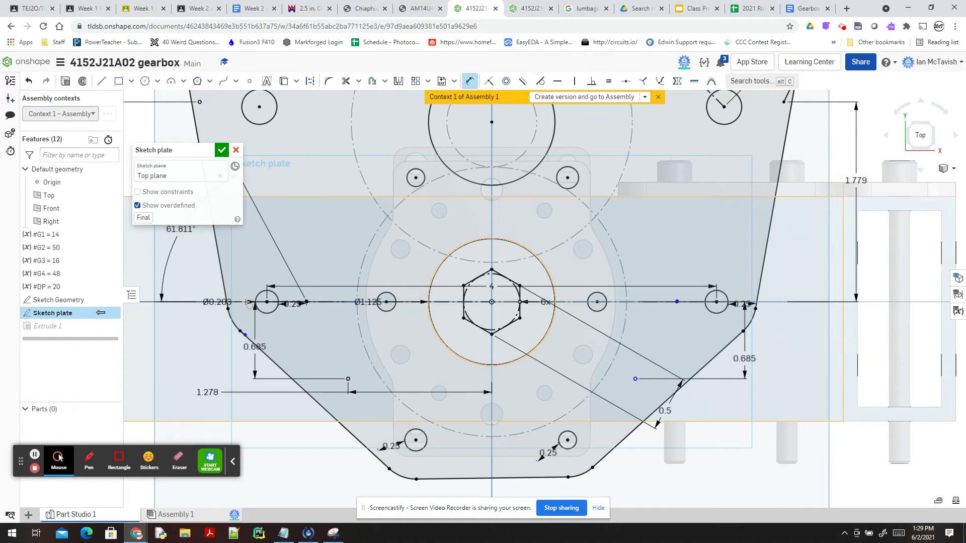
left_click(298, 302)
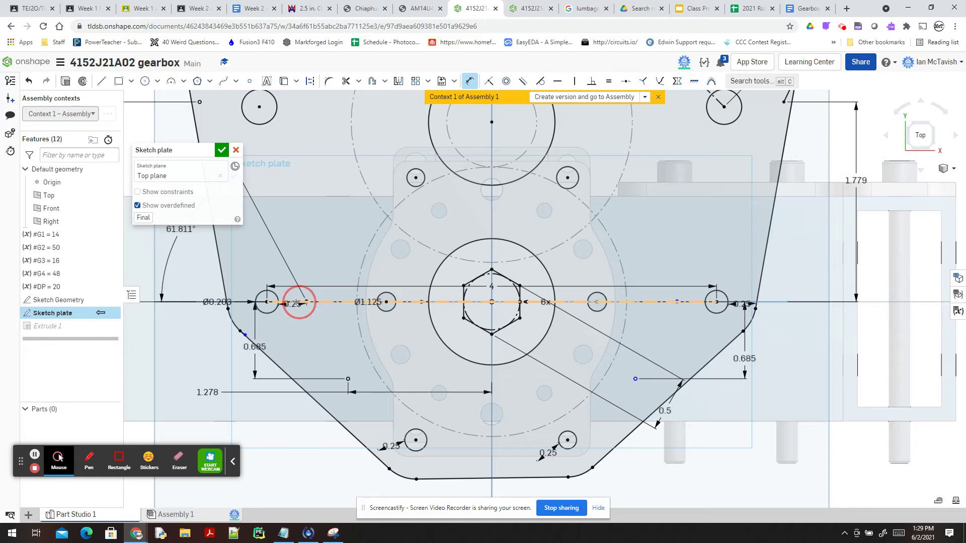
left_click(238, 312)
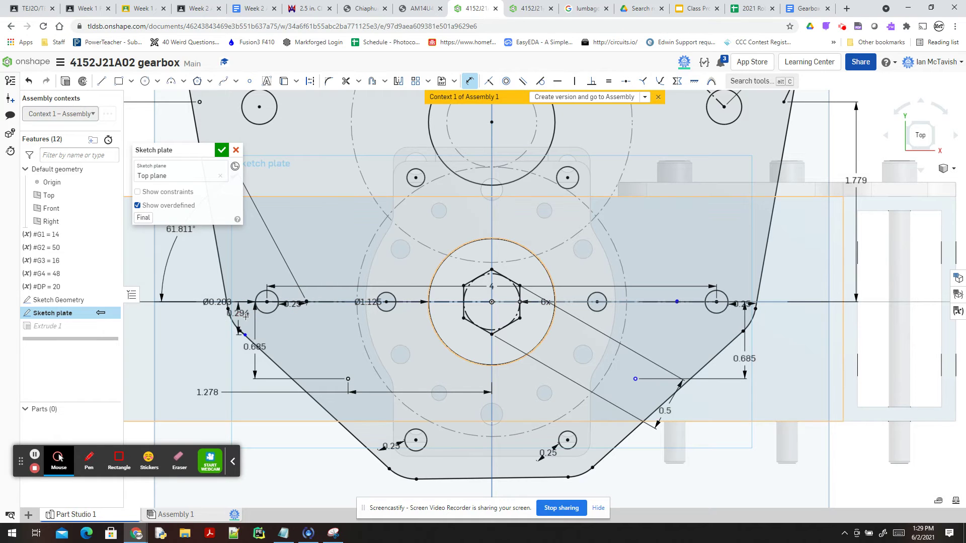
type("0.294")
key("Return")
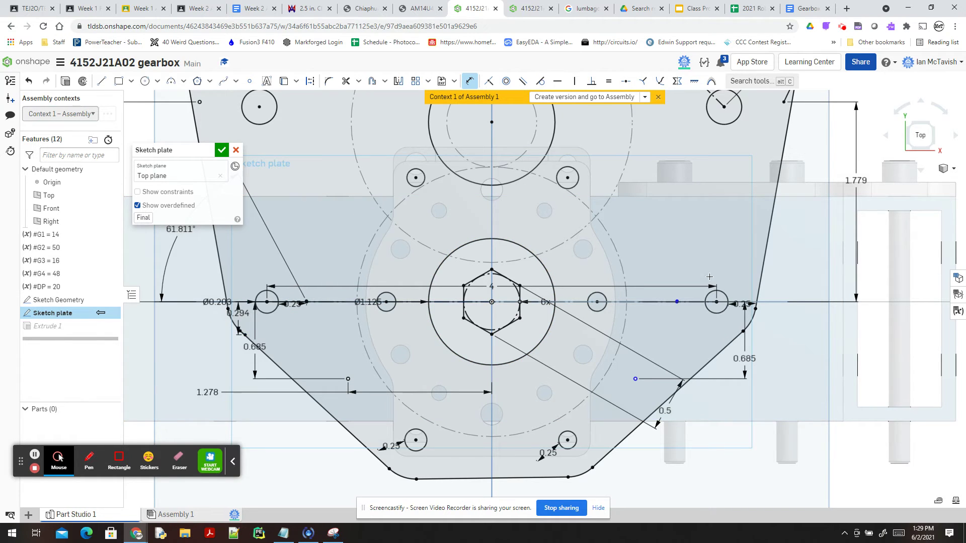
Dimension the loose lower-right point 1.278 in horizontally from the vertical centerline
left_click(636, 379)
left_click(493, 375)
left_click(547, 392)
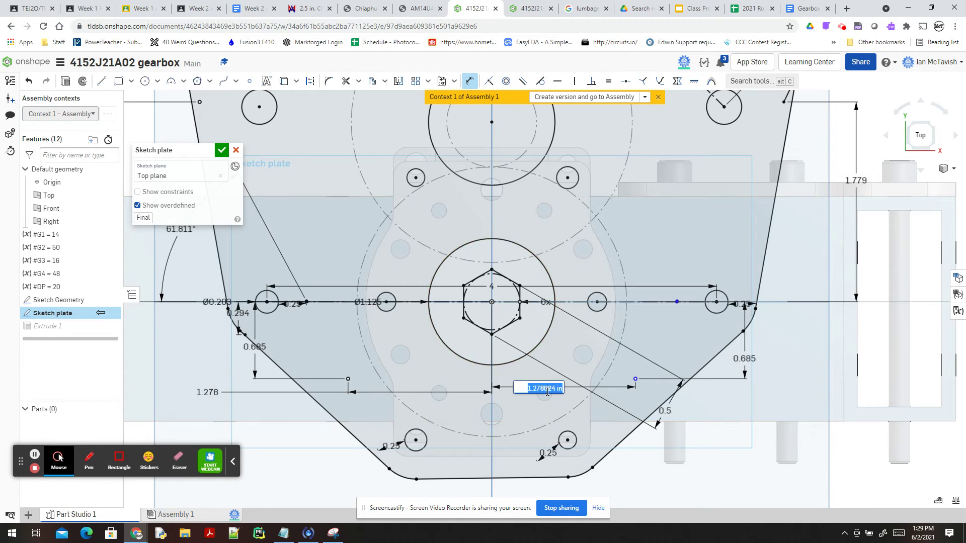
key("Return")
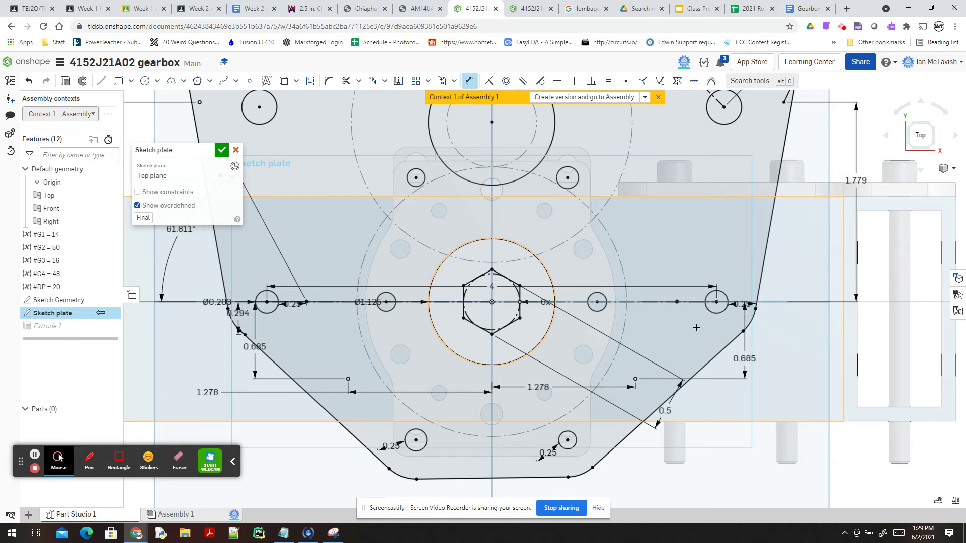
Accept the plate sketch, create a version of the gearbox and return to the robot assembly
scroll(586, 358, "down", 5)
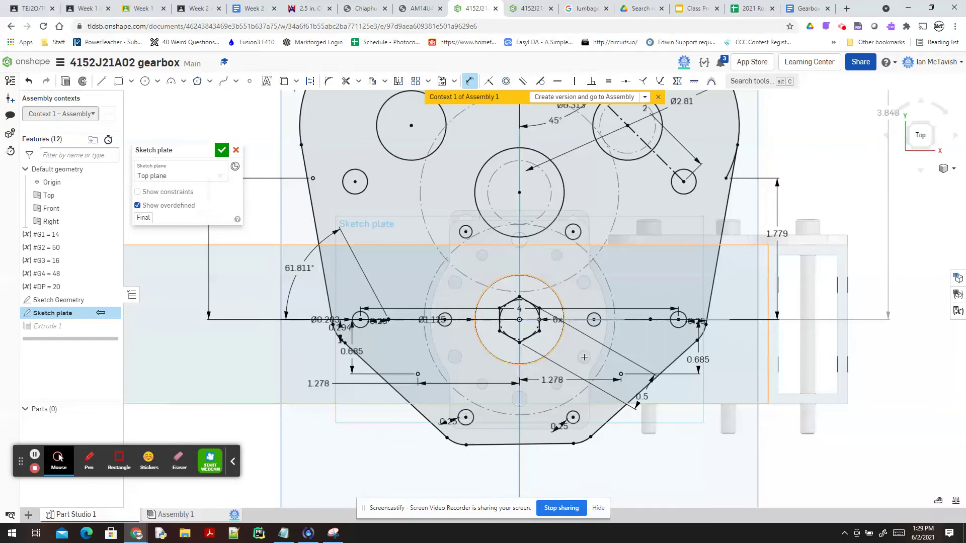
left_click(221, 150)
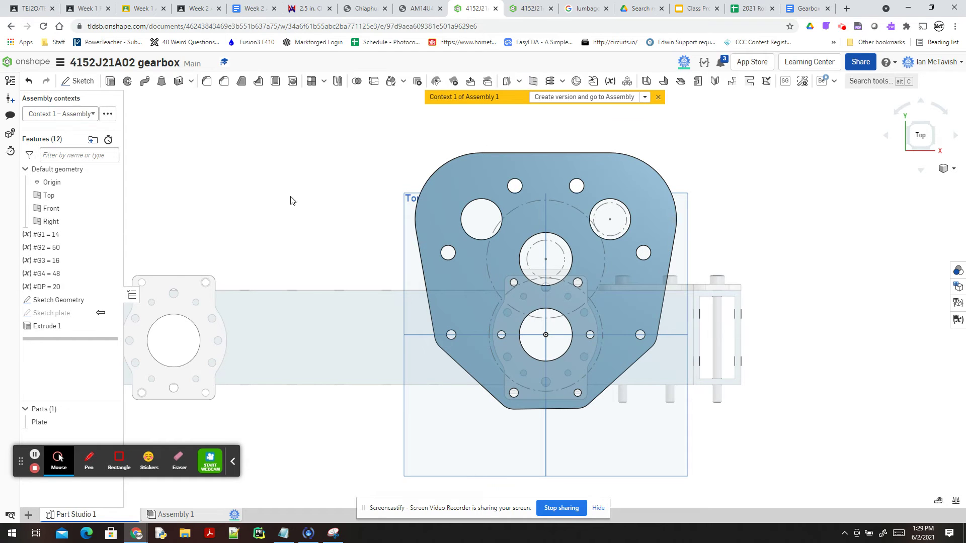
left_click(597, 97)
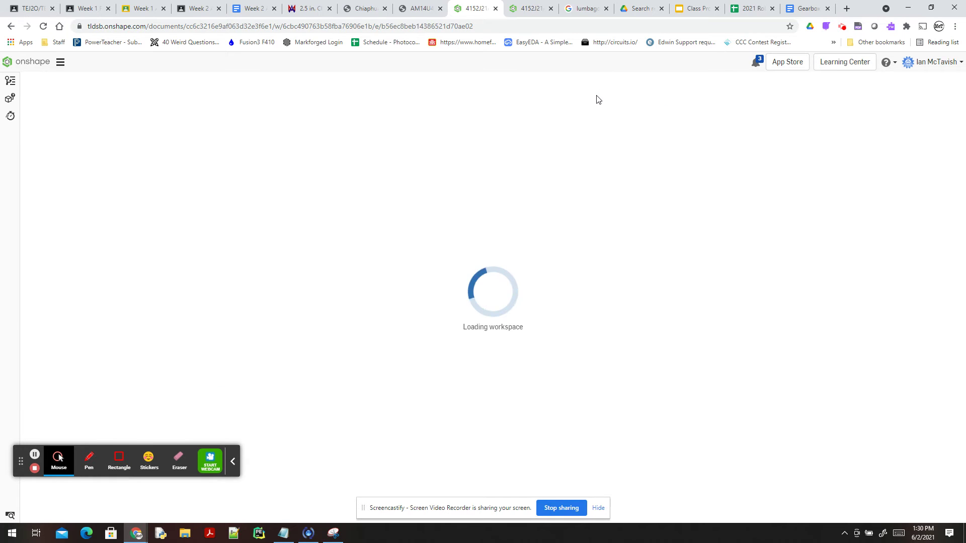
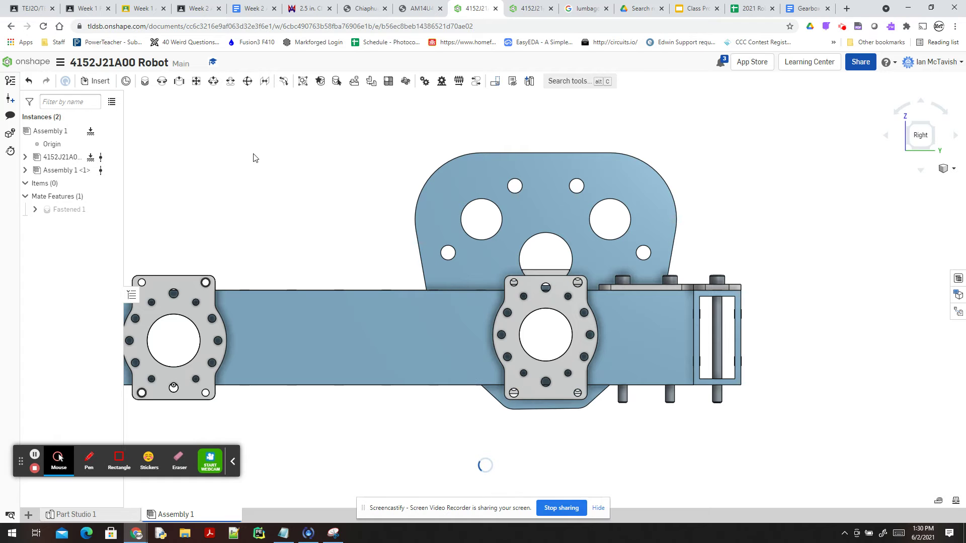
Open Drive Rail-left for editing in the context of the robot assembly
right_click_drag(255, 159, 275, 210)
right_click(433, 355)
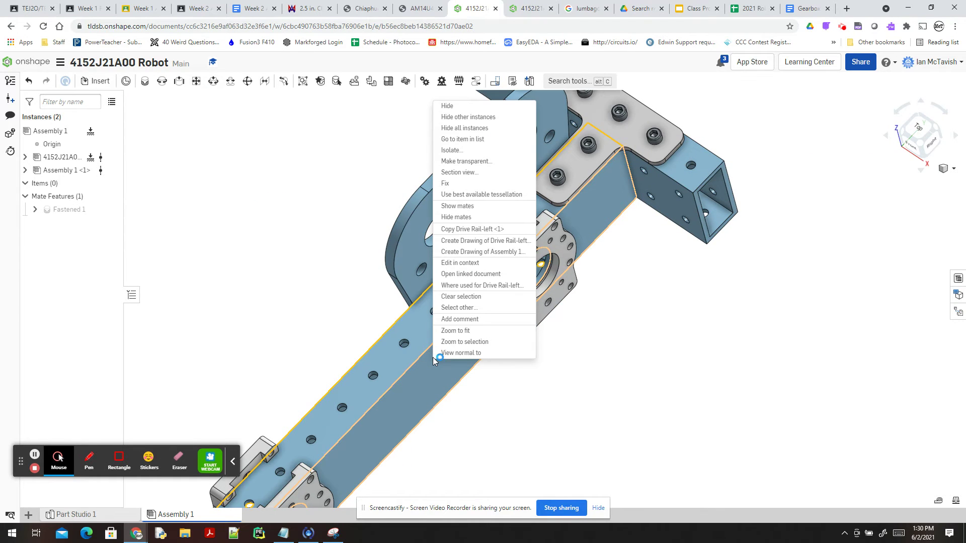
left_click(488, 265)
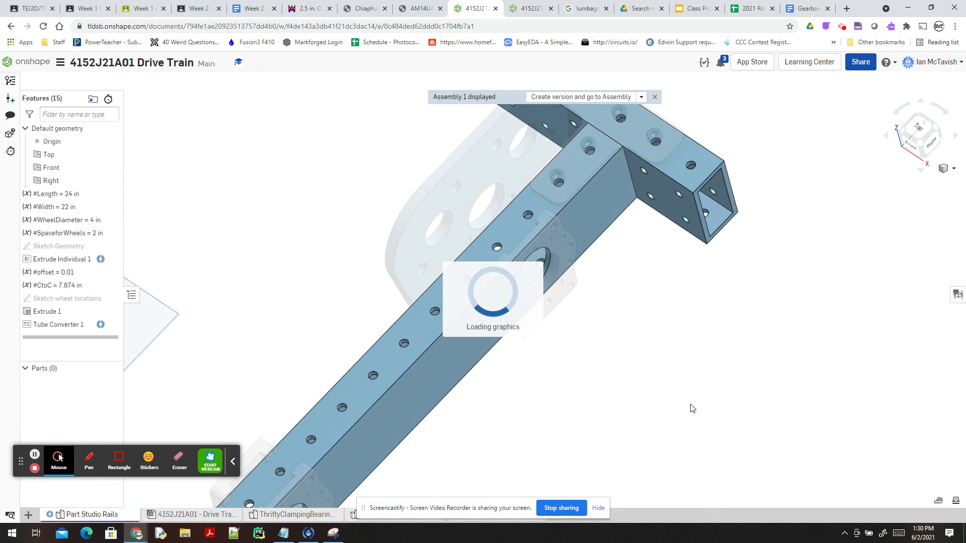
Start a new sketch on the wide inner side face of Drive Rail-left
right_click_drag(693, 407, 770, 410)
left_click(547, 418)
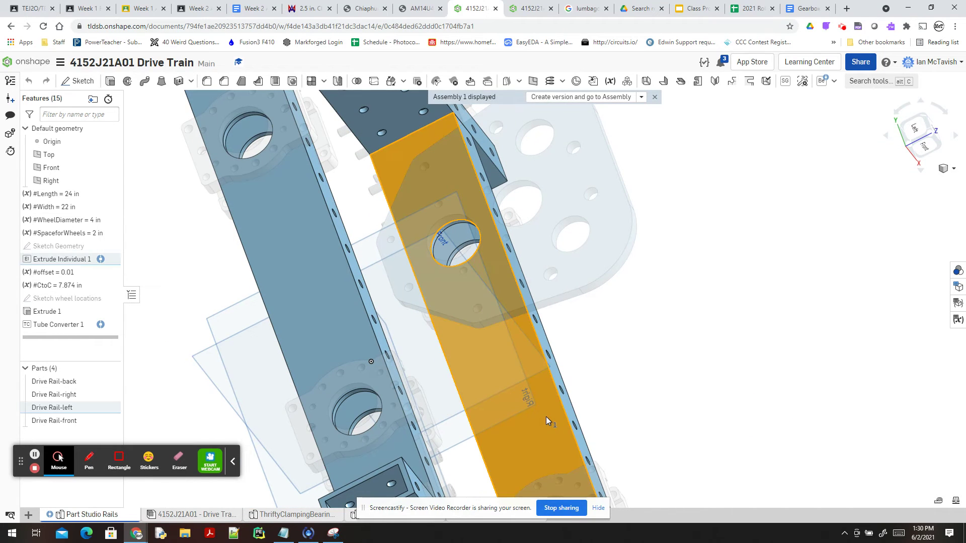
left_click(84, 82)
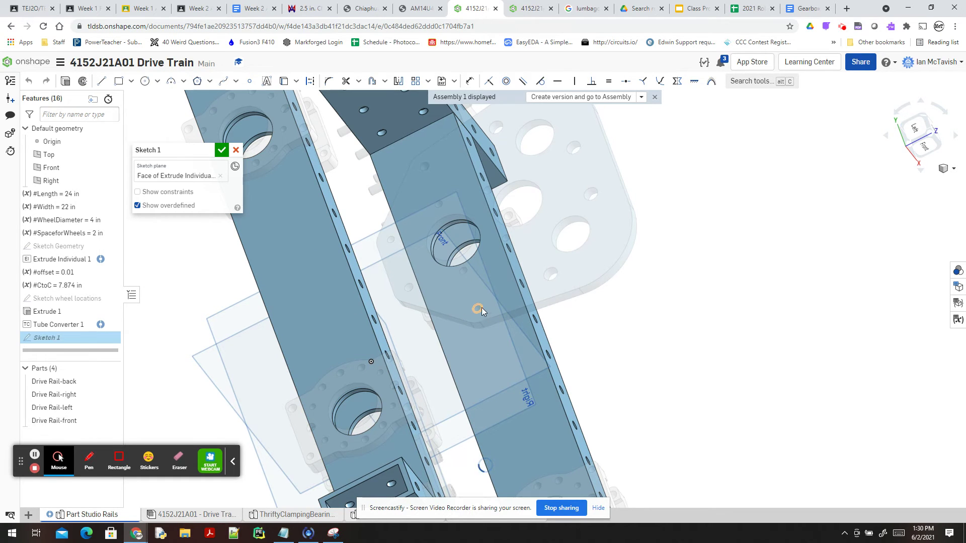
Select the gearbox plate's two small hole edges on the side of the bore away from the cross rail
left_click(469, 275)
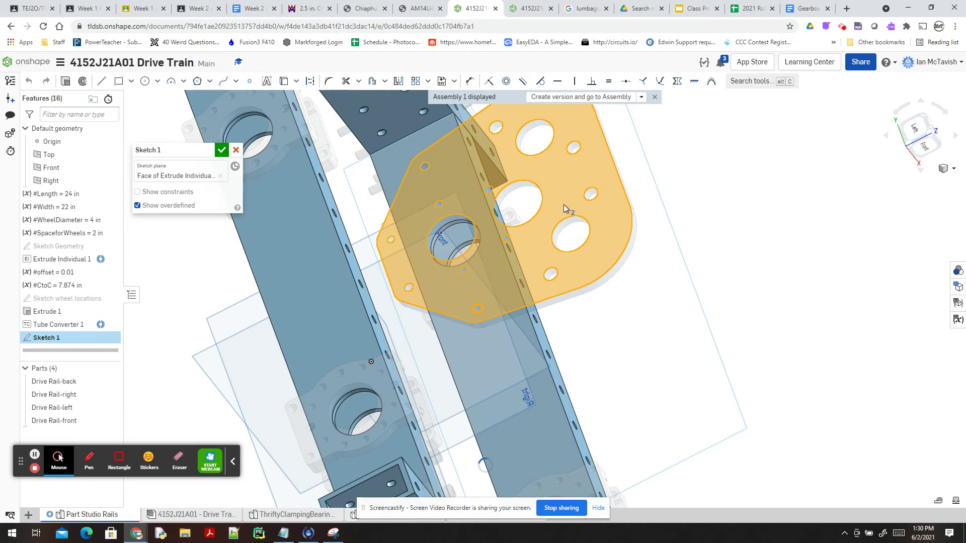
left_click(717, 267)
left_click(478, 307)
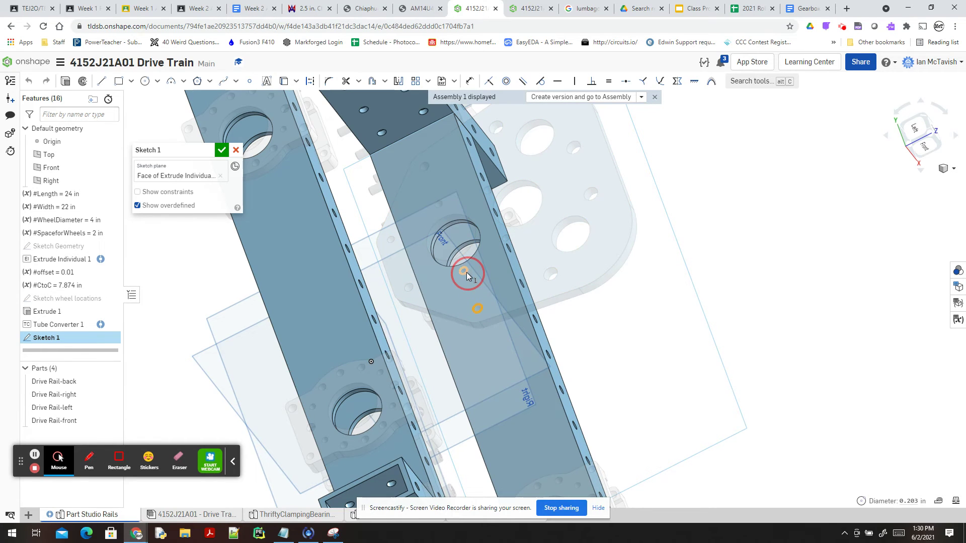
right_click(466, 273)
left_click(494, 359)
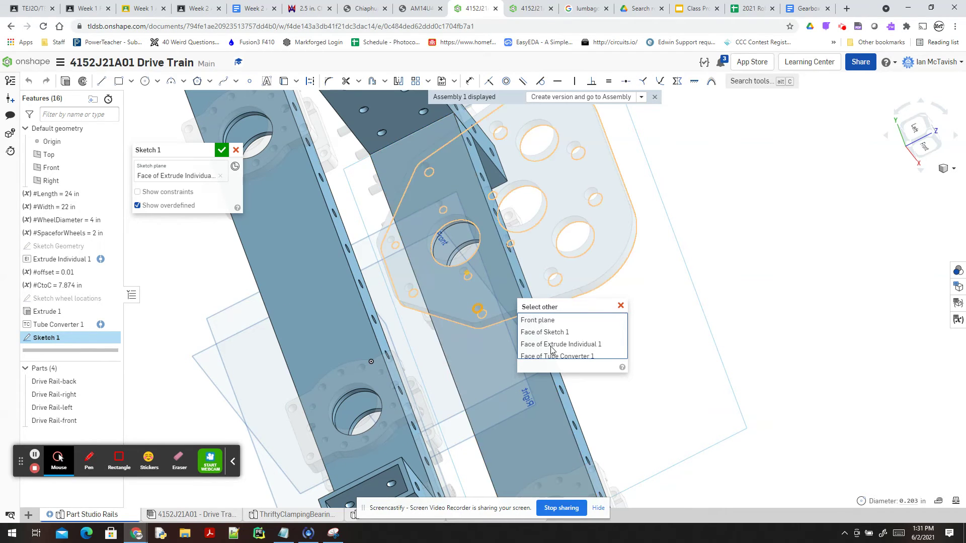
scroll(584, 347, "down", 3)
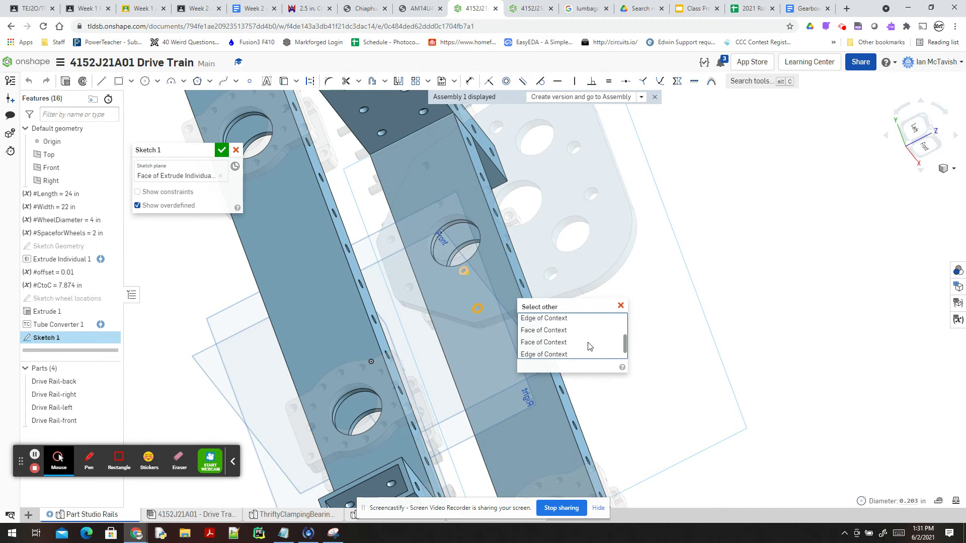
left_click(535, 355)
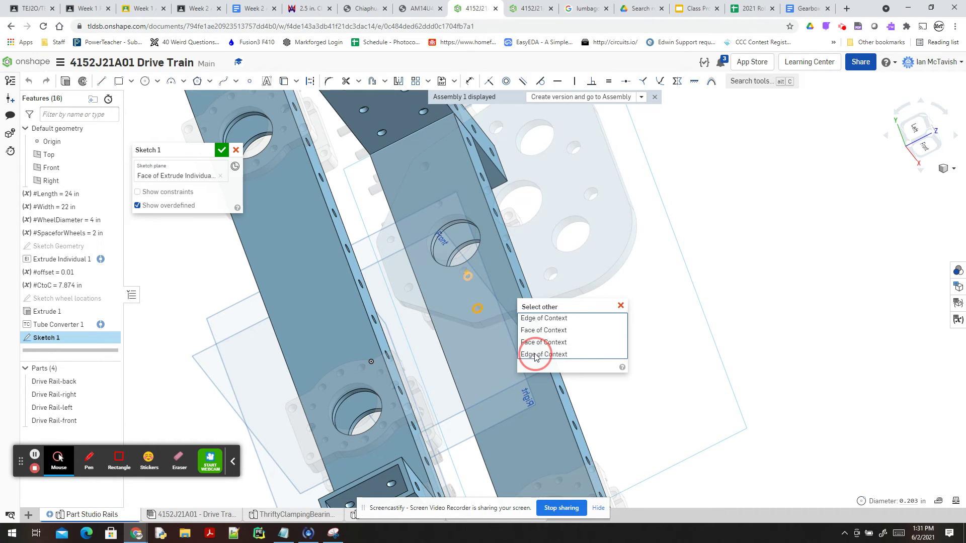
Add a context edge at the small hole nearest the bore on its cross-rail side to the selection
right_click(443, 202)
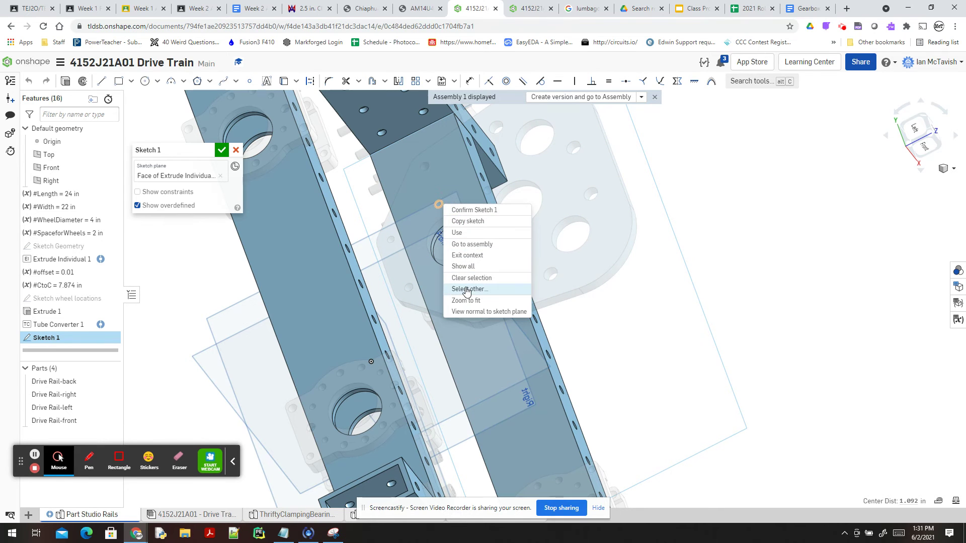
left_click(466, 289)
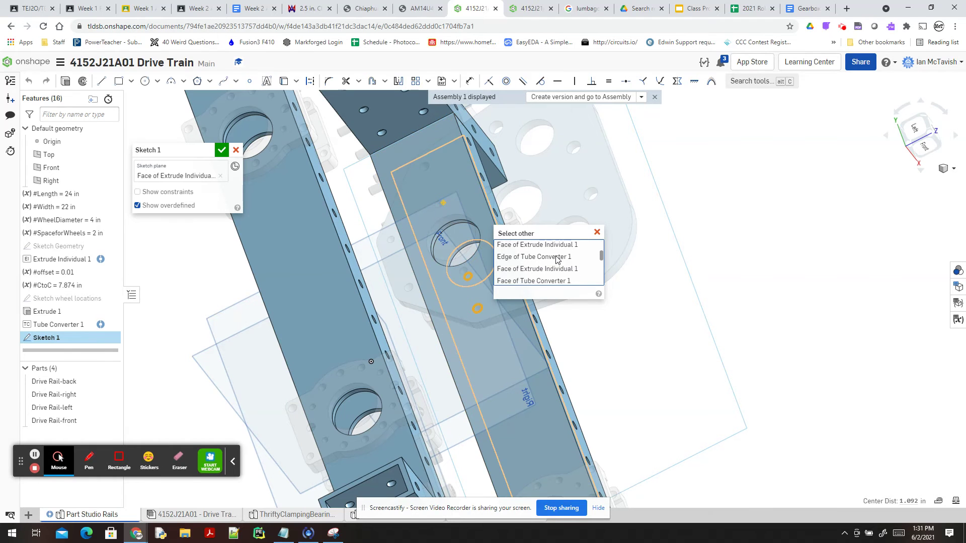
scroll(533, 257, "down", 5)
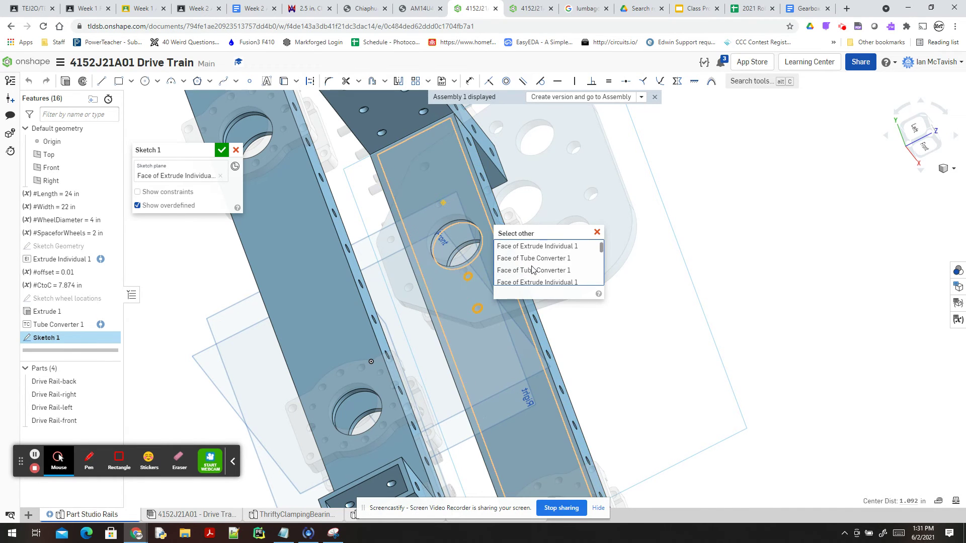
scroll(532, 269, "up", 3)
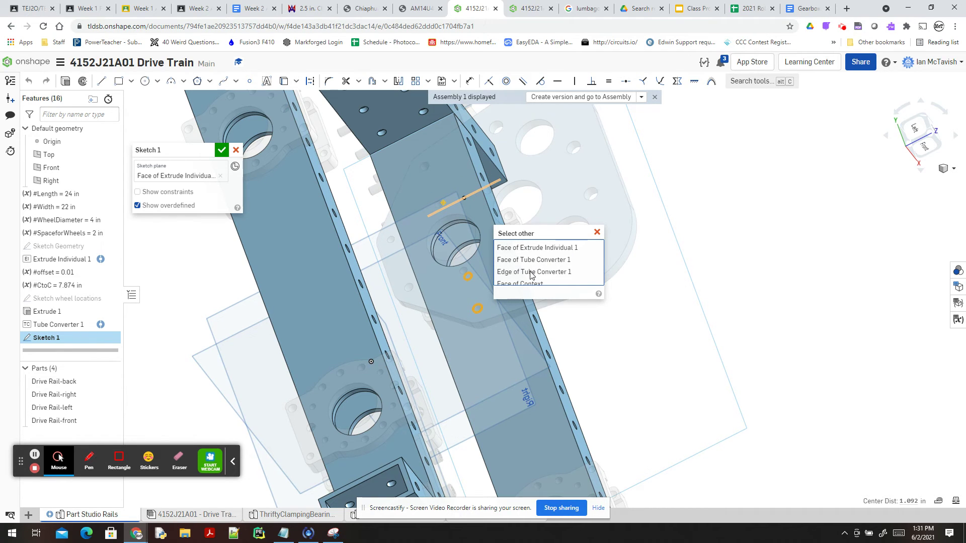
scroll(531, 274, "down", 5)
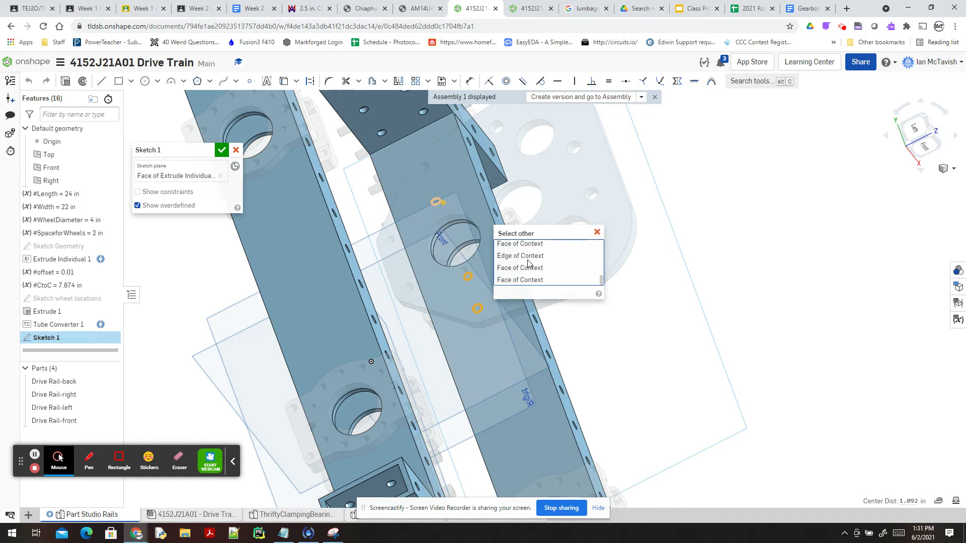
left_click(530, 257)
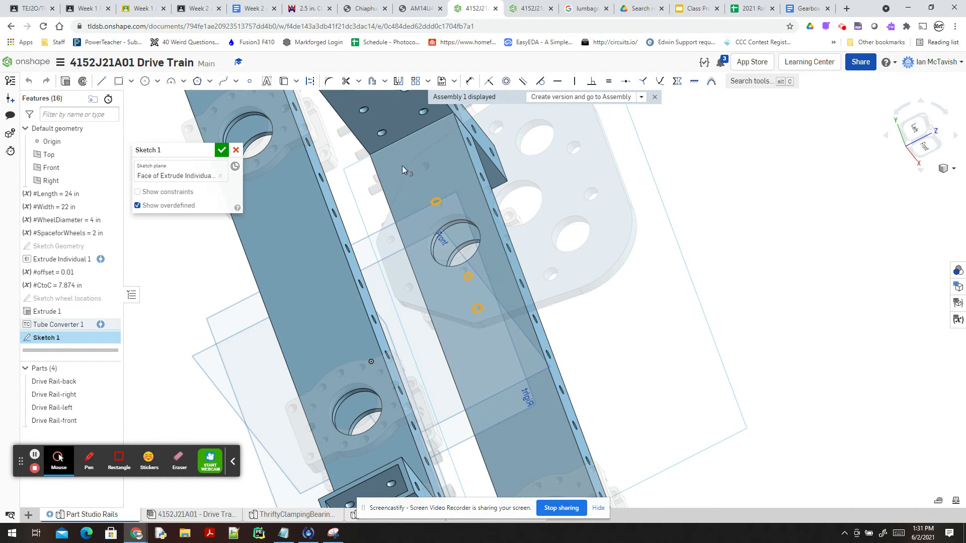
Add a context edge at the hole nearest the cross rail and project the four selected edges into the rail sketch
right_click(430, 167)
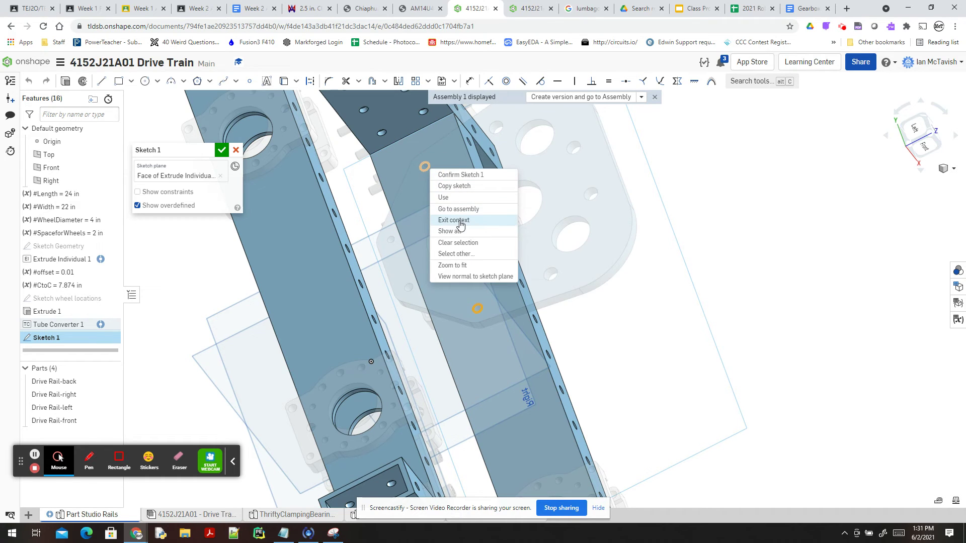
left_click(465, 255)
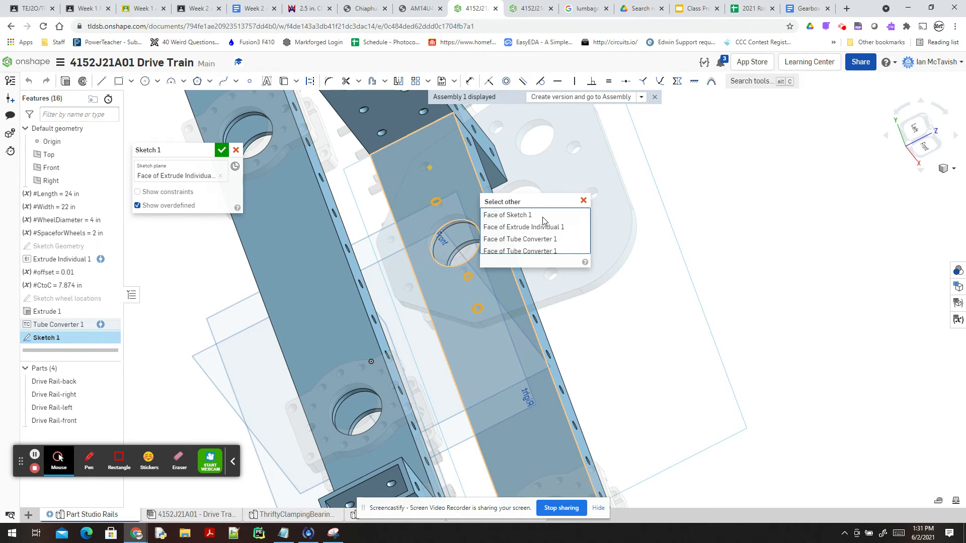
scroll(543, 221, "down", 5)
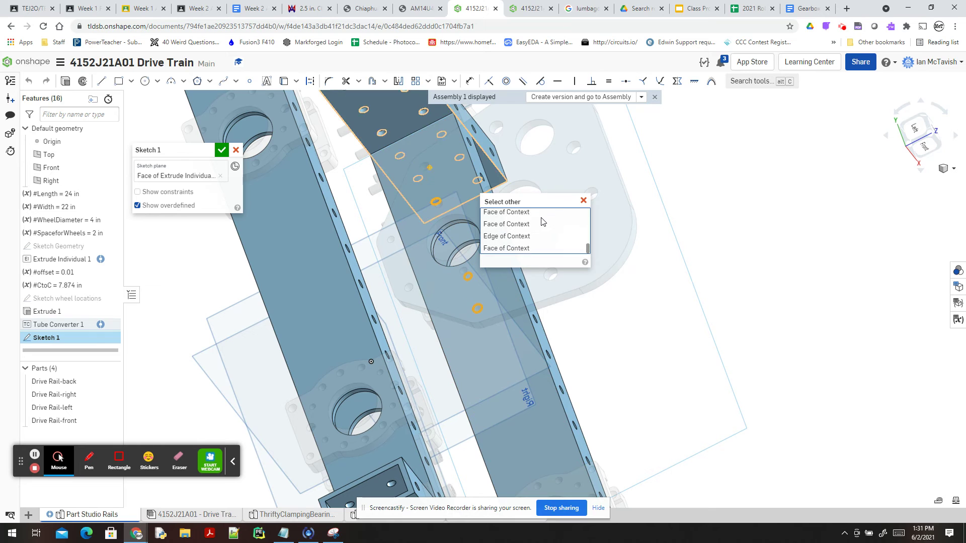
left_click(515, 238)
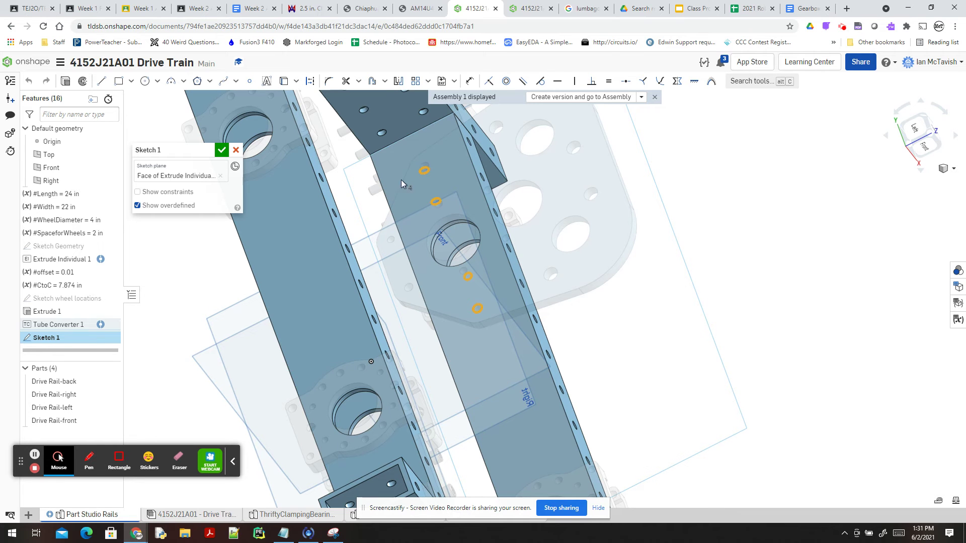
left_click(272, 150)
left_click(288, 83)
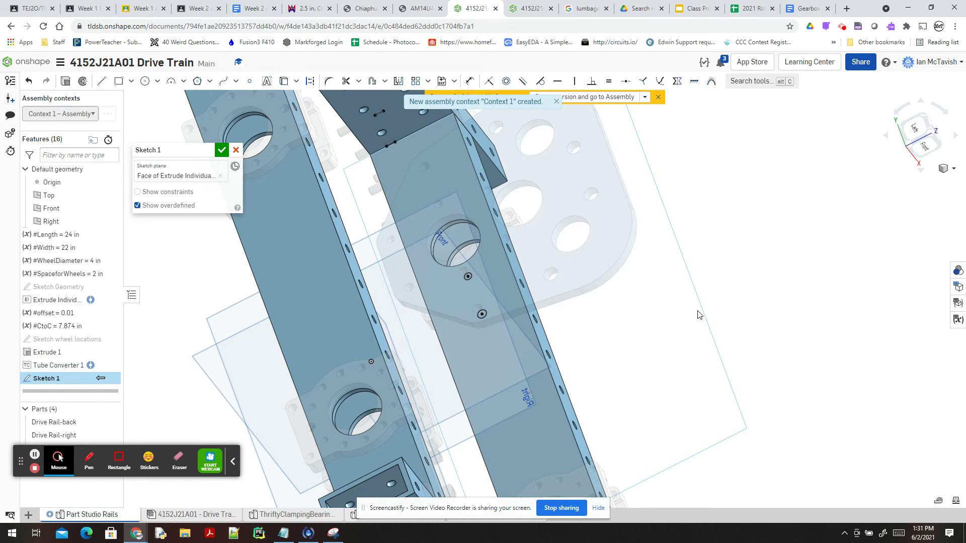
Project the gearbox plate's two circular hole edges between the bore and the cross rail into the rail sketch
right_click_drag(694, 312, 676, 314)
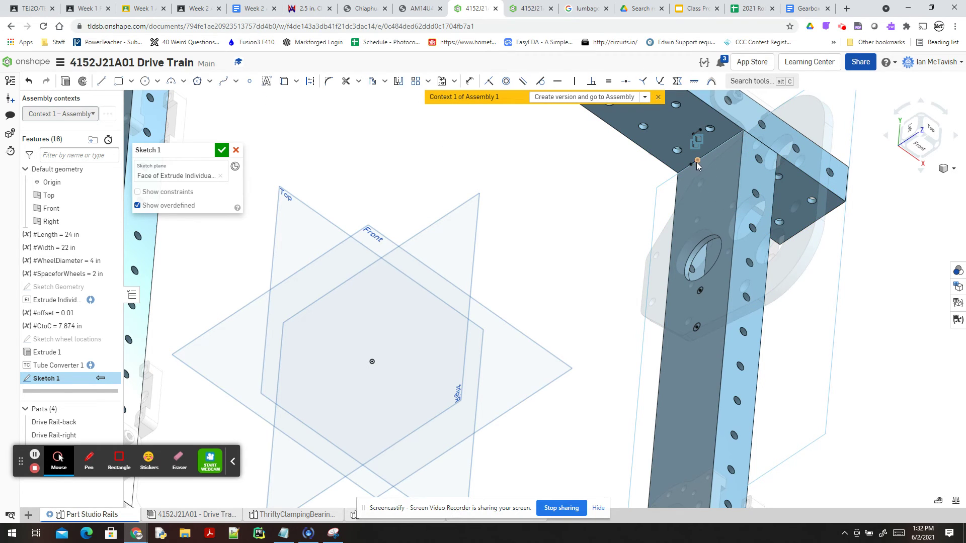
right_click_drag(602, 193, 613, 197)
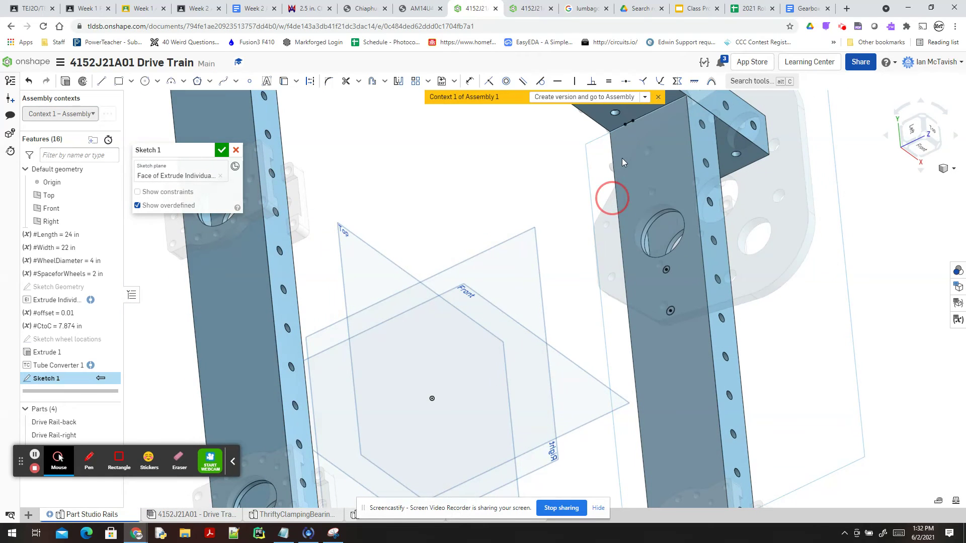
left_click(649, 157)
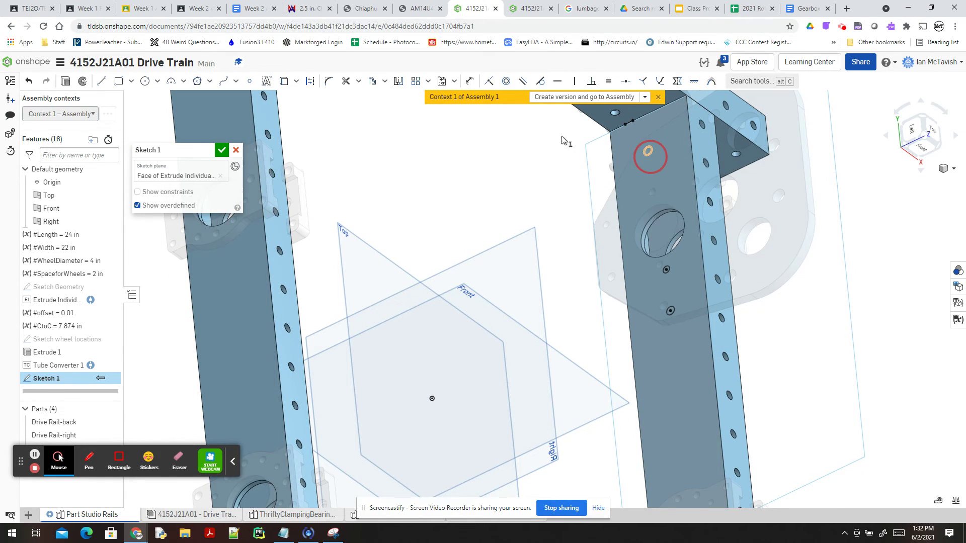
left_click(286, 84)
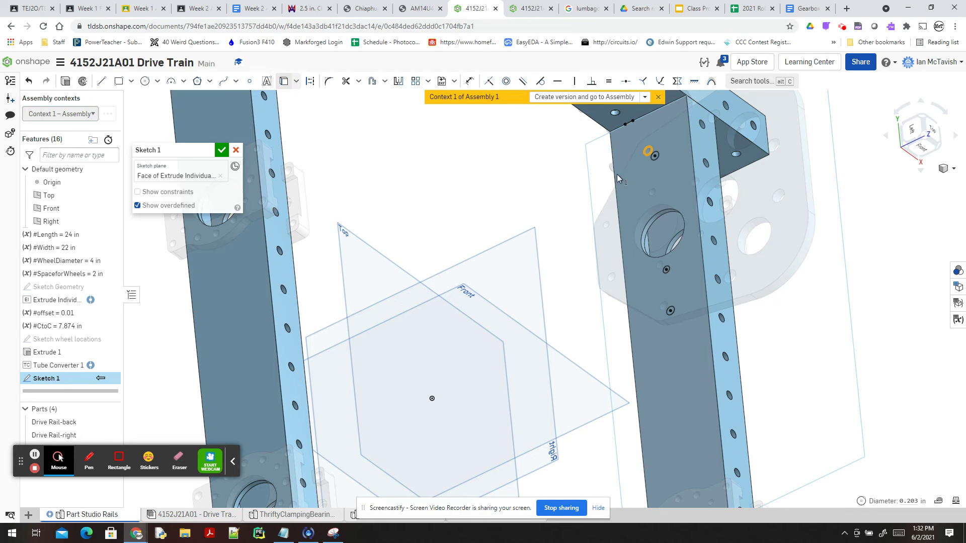
left_click(652, 194)
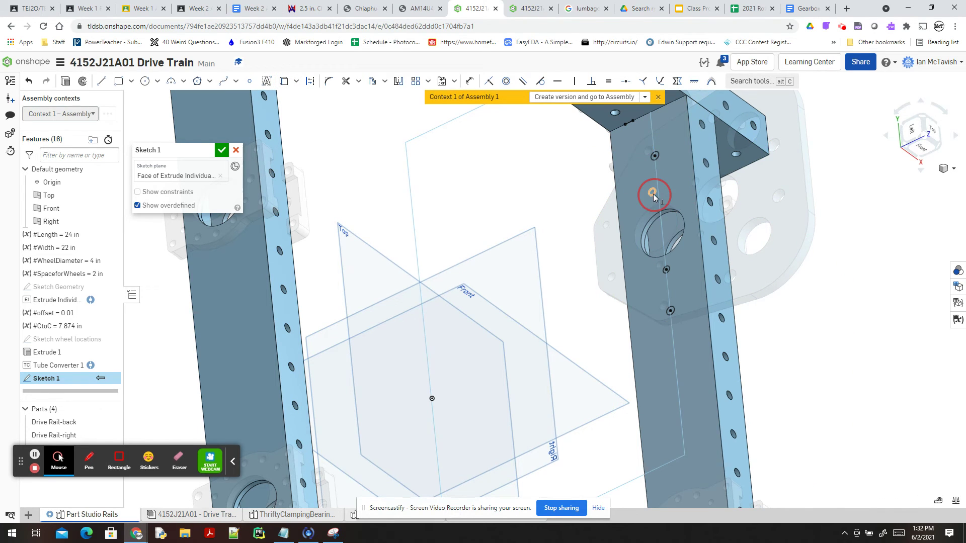
left_click(283, 84)
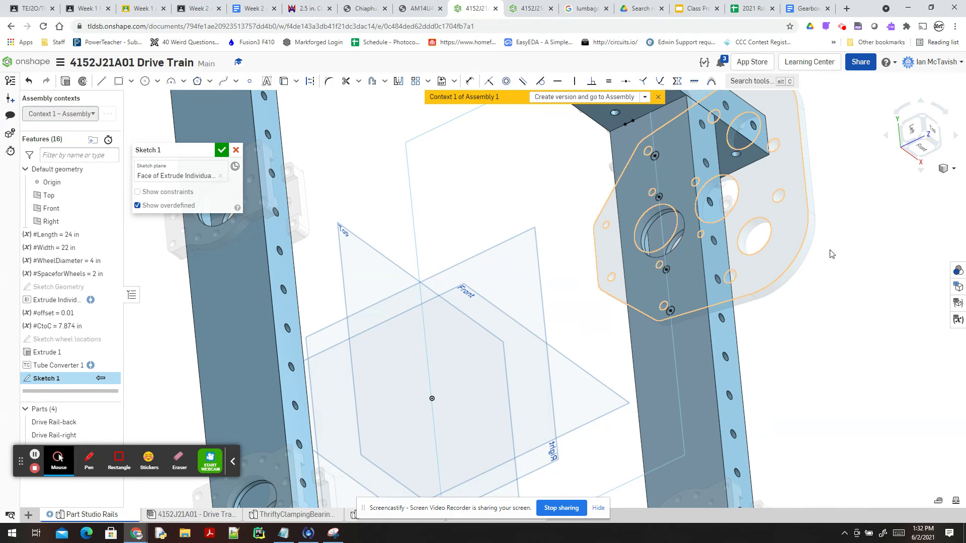
left_click(853, 269)
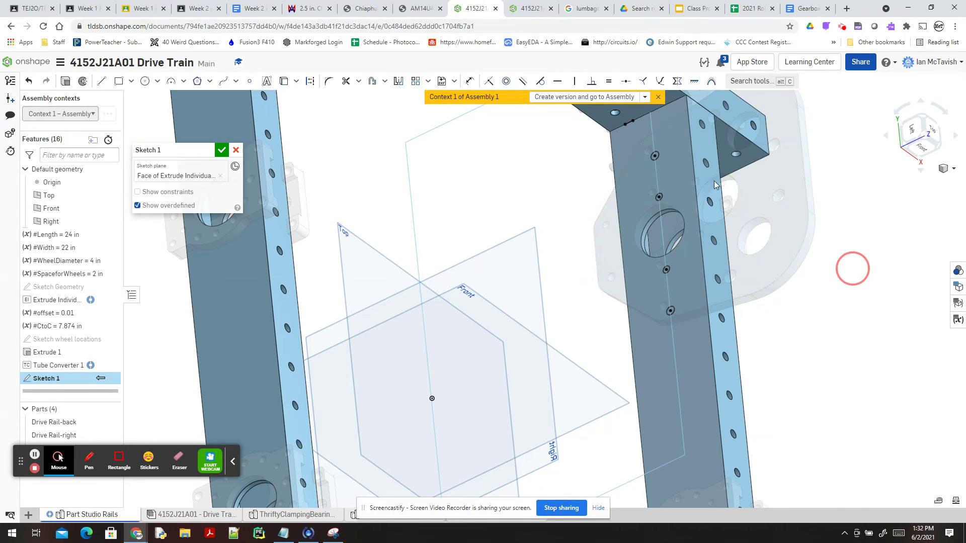
Check the stray projected lines near the cross rail and accept the mounting hole sketch
left_click(632, 121)
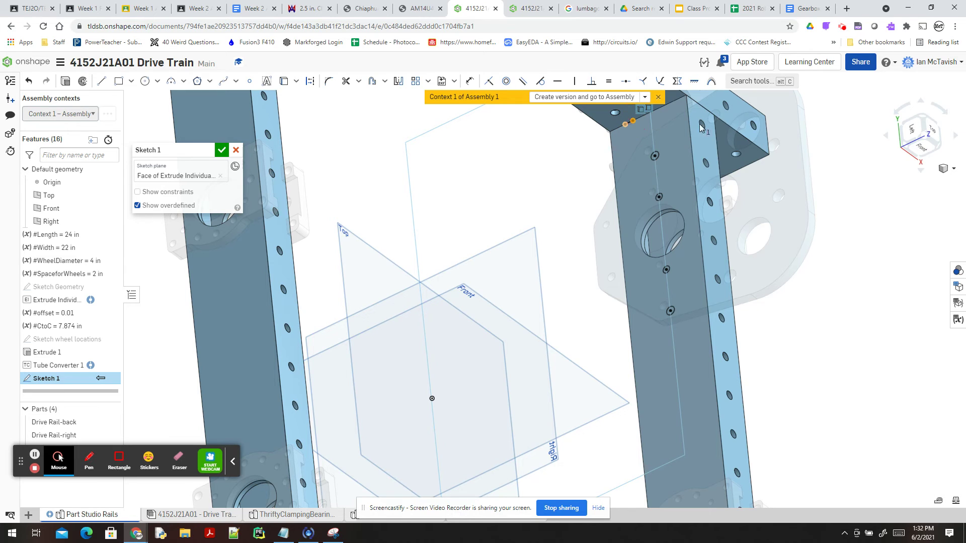
left_click(750, 135)
left_click(847, 309)
middle_click_drag(844, 371, 842, 392)
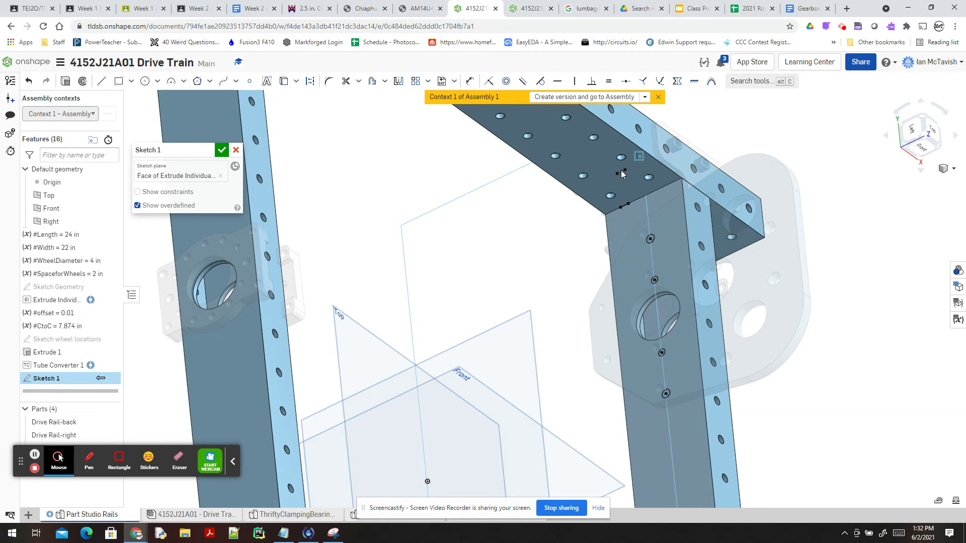
left_click(221, 150)
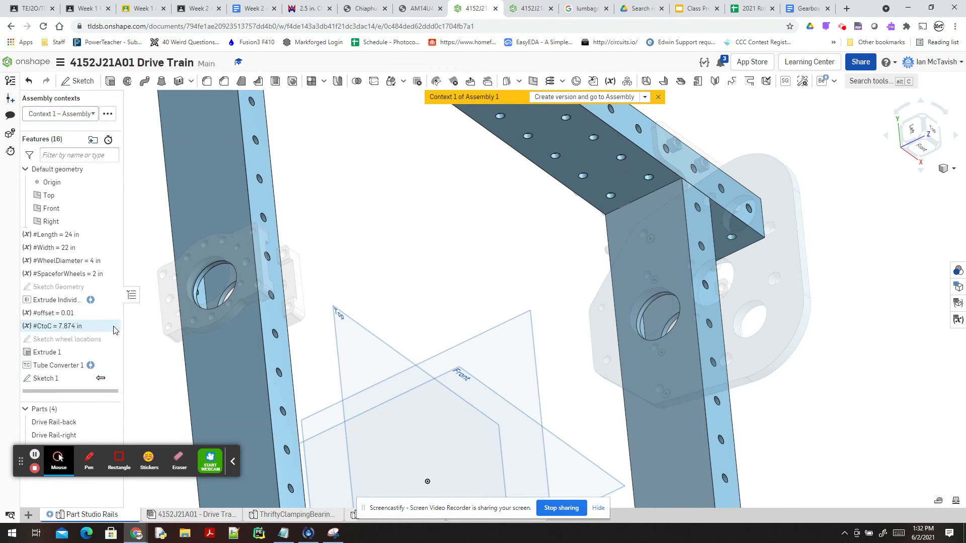
Set up a Remove extrude of the mounting hole sketch with a Through all end and Merge with all
left_click(110, 82)
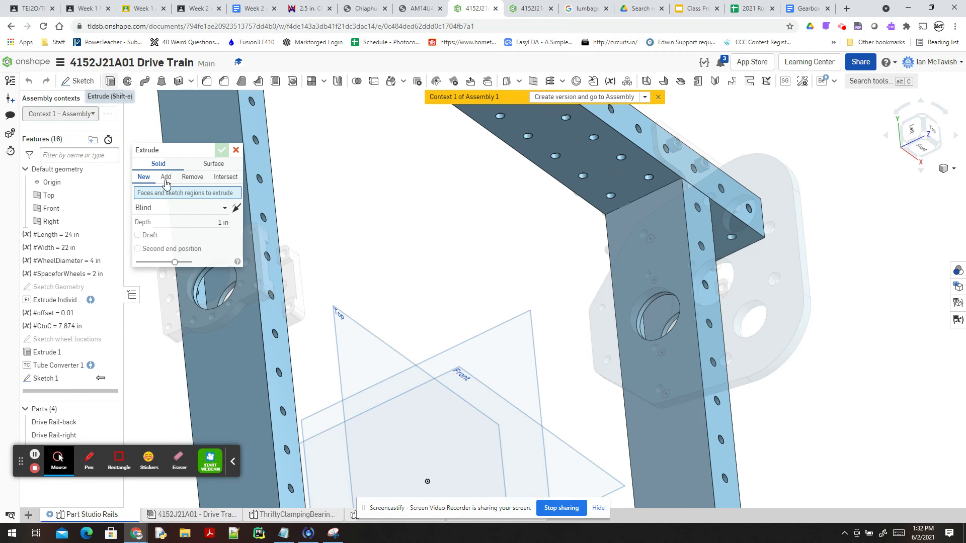
left_click(198, 179)
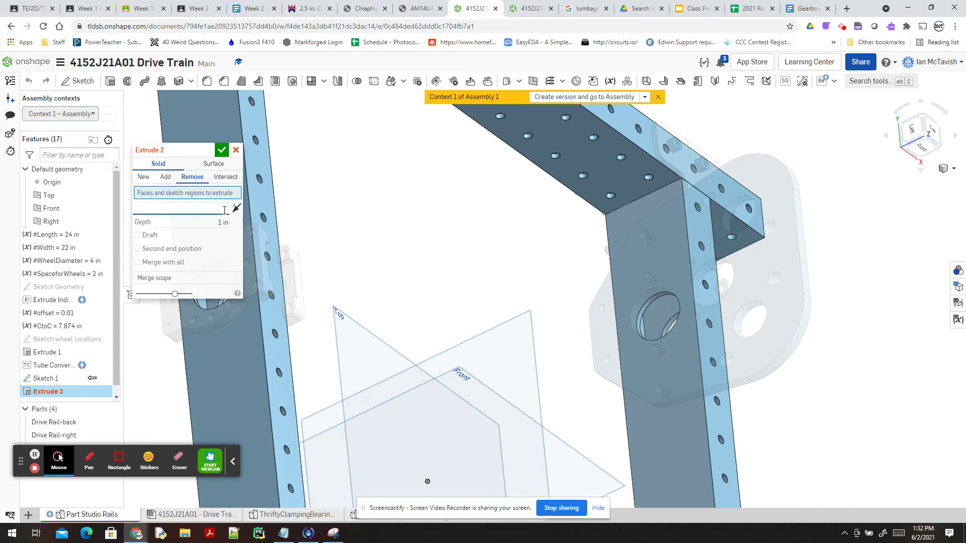
left_click(224, 211)
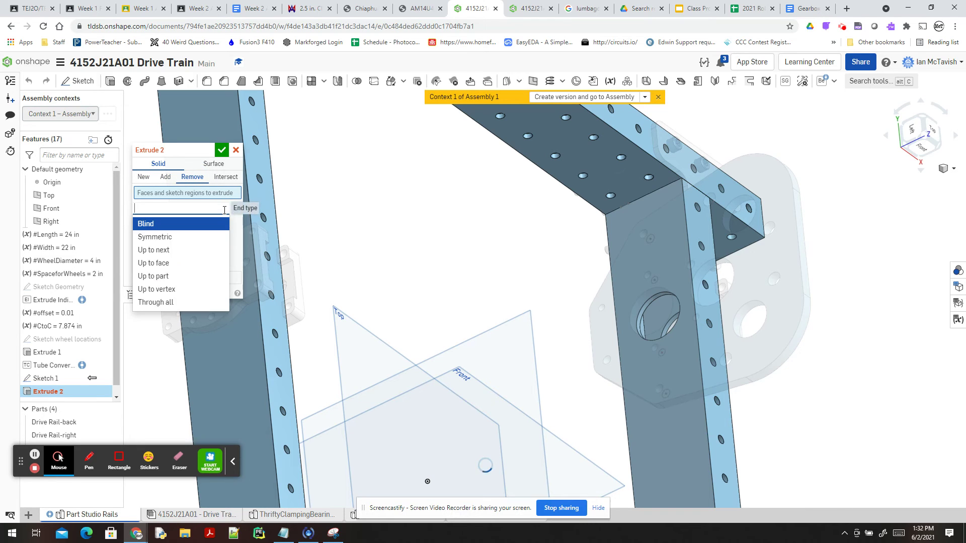
left_click(175, 305)
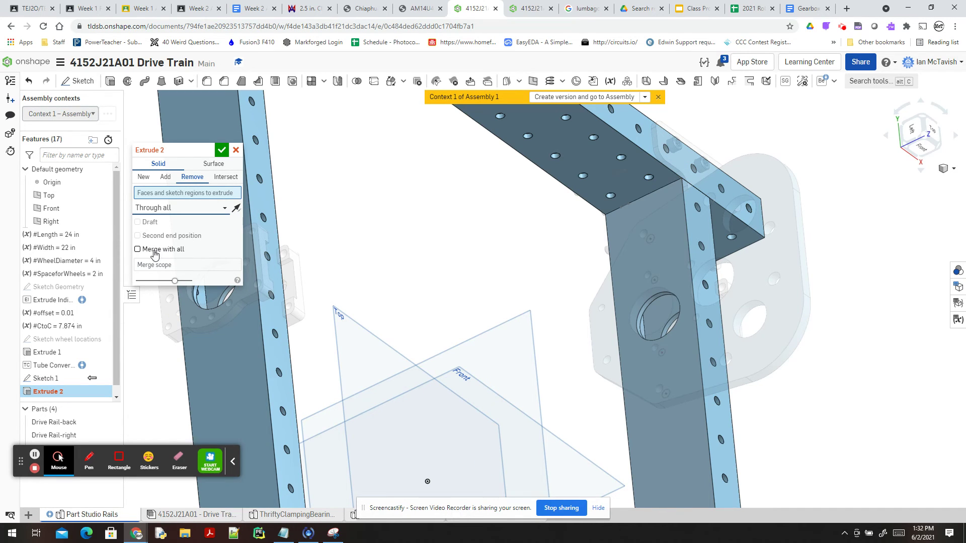
left_click(154, 254)
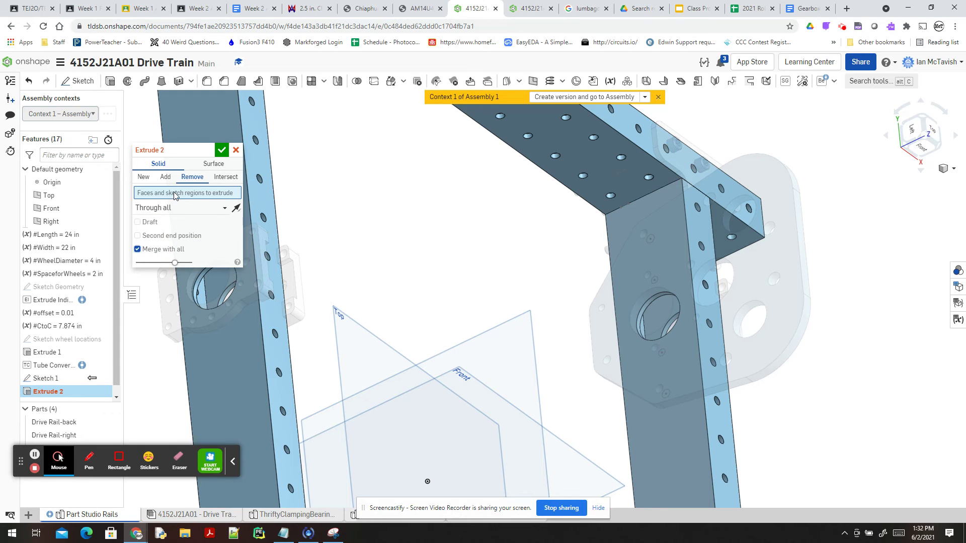
left_click(43, 380)
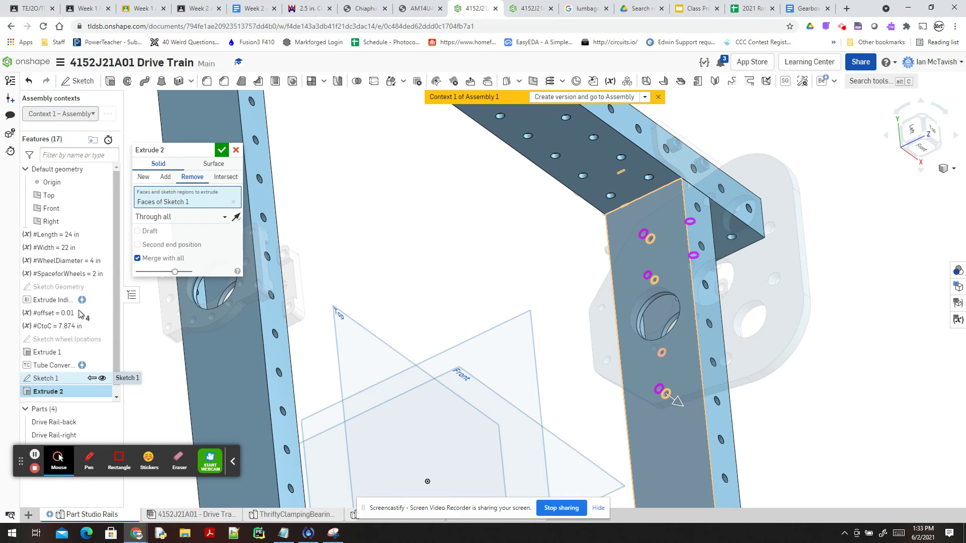
Add a second end position set to Through all and accept the mounting hole cut
left_click(138, 245)
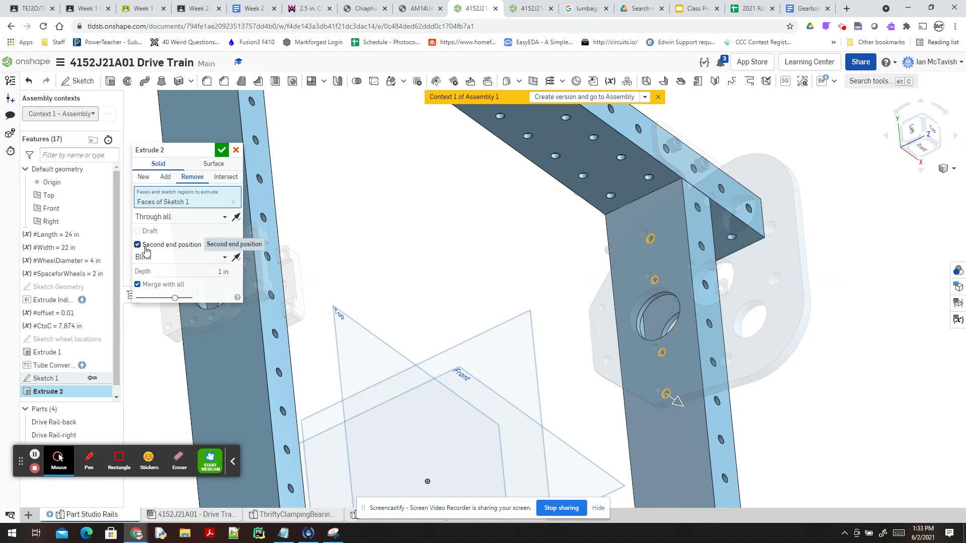
left_click(226, 260)
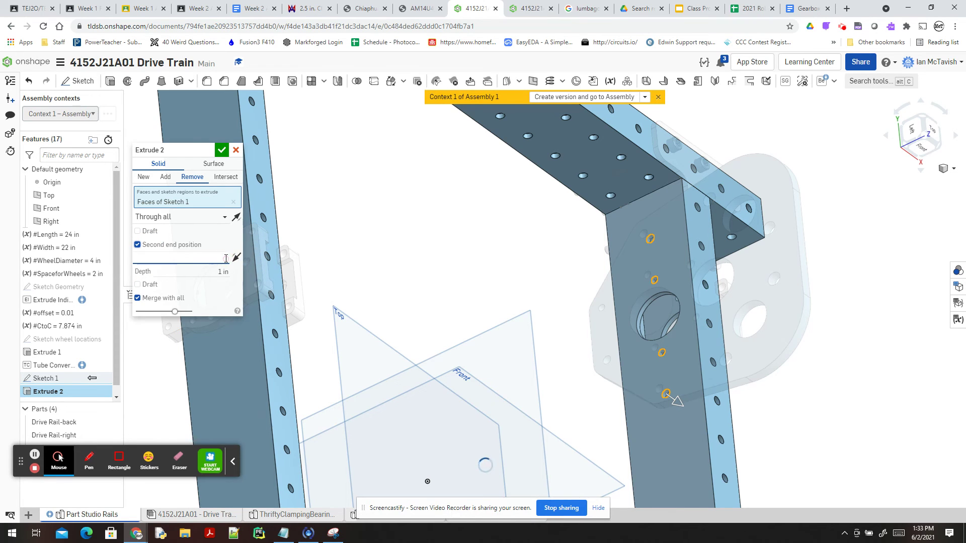
left_click(198, 264)
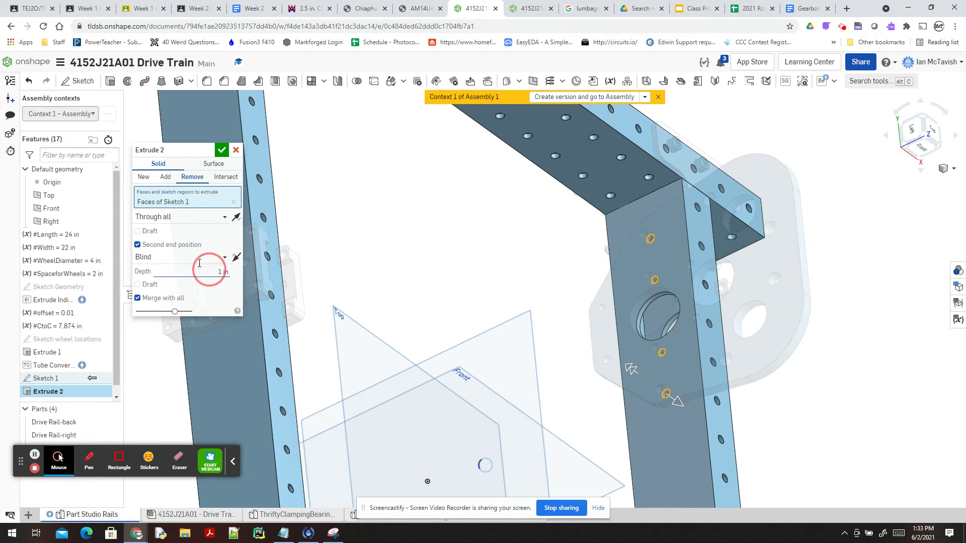
left_click(196, 264)
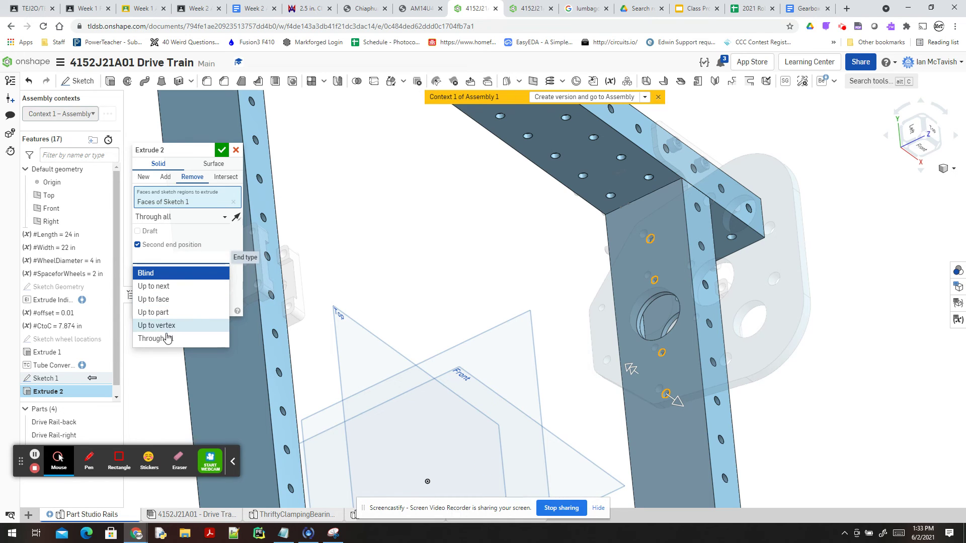
left_click(167, 338)
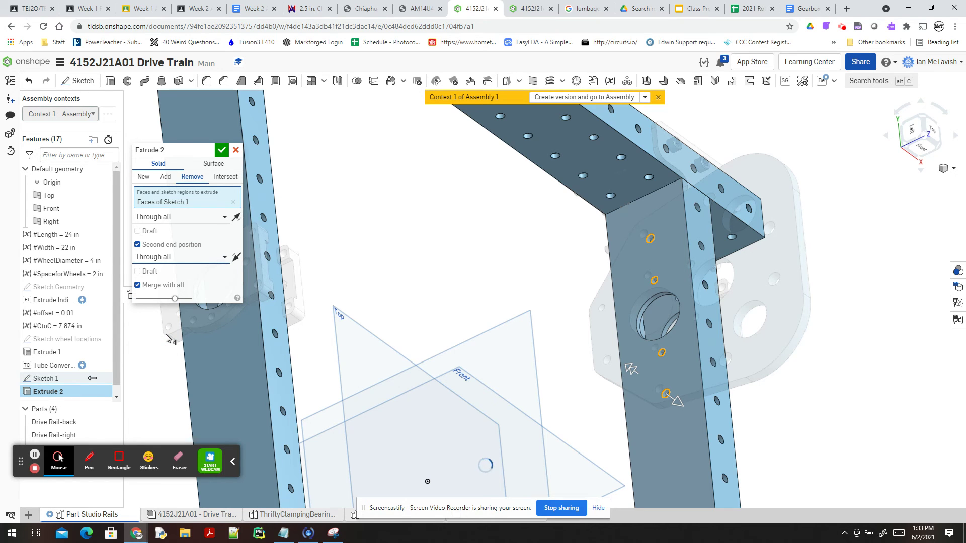
scroll(437, 308, "down", 3)
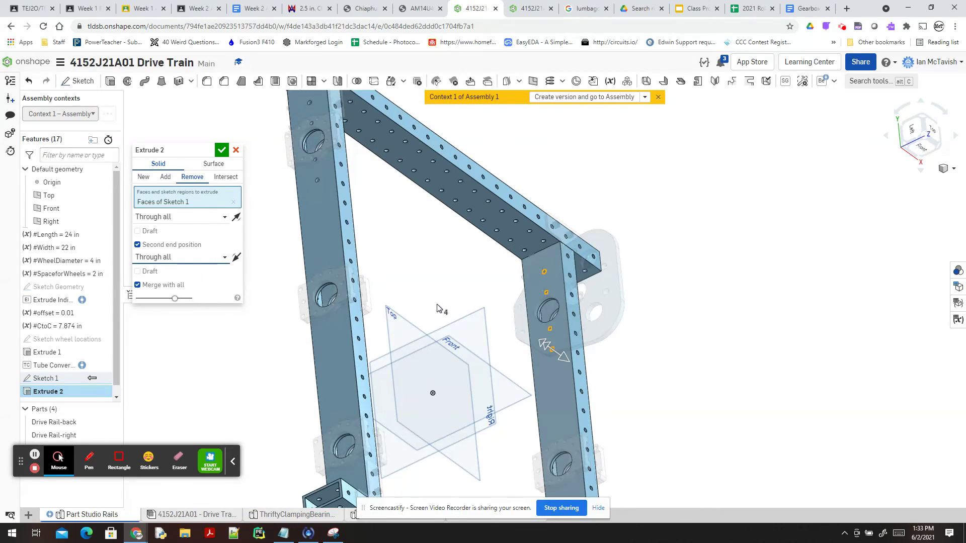
left_click(221, 150)
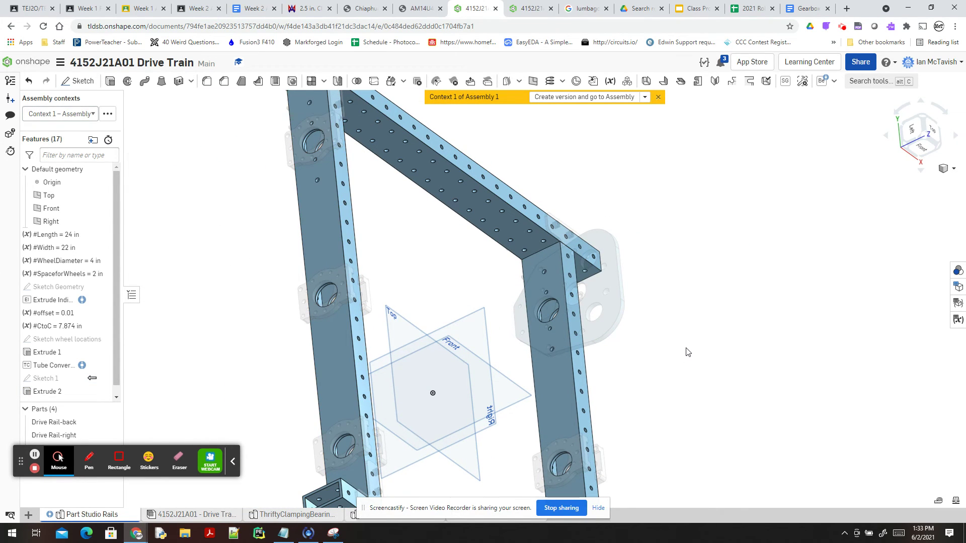
Reopen the mounting hole sketch and mirror the outer hole nearest the cross rail about the Front plane
right_click_drag(688, 351, 600, 317)
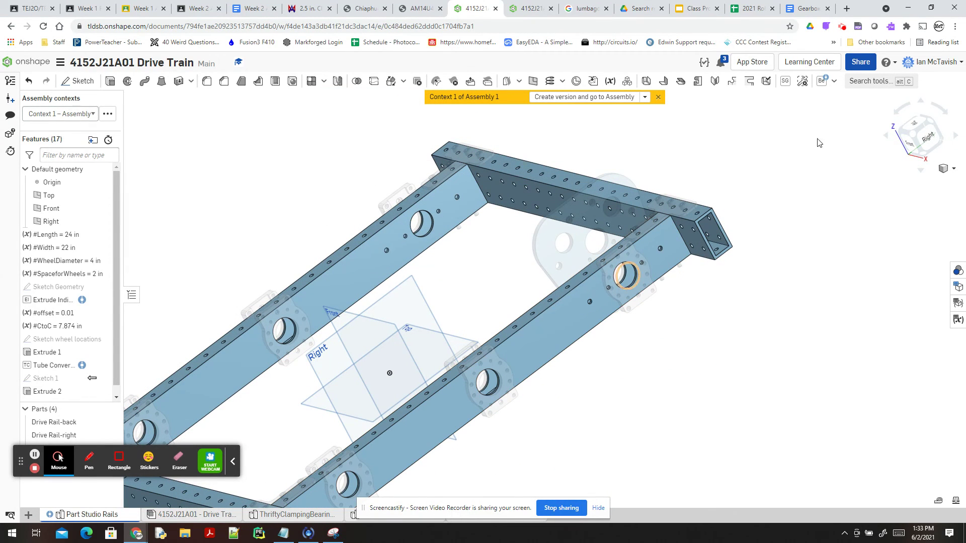
left_click(925, 143)
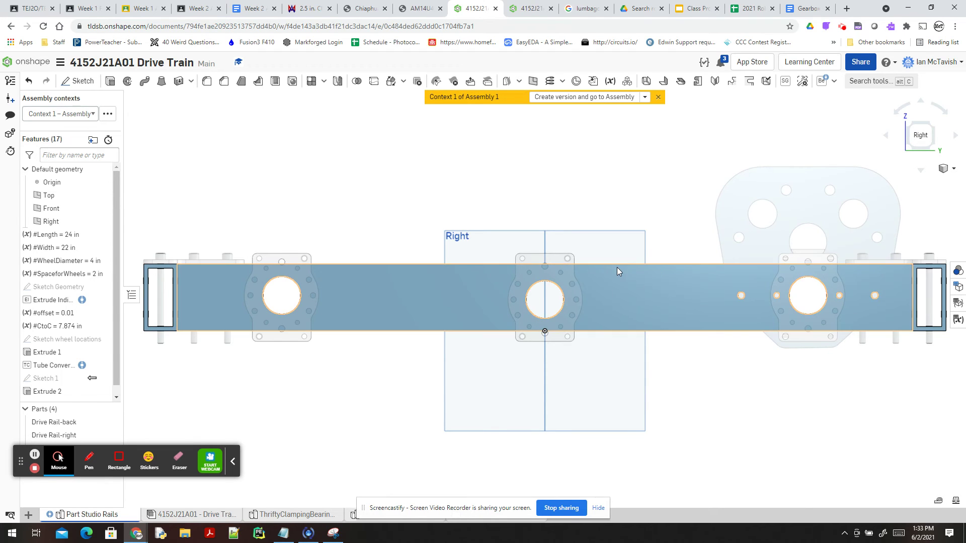
left_click(116, 397)
left_click(52, 373)
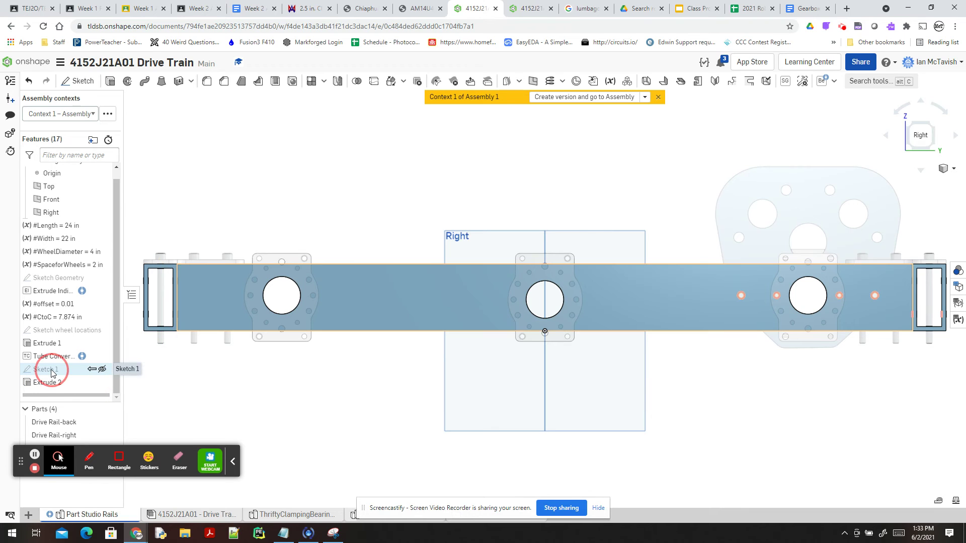
double_click(52, 373)
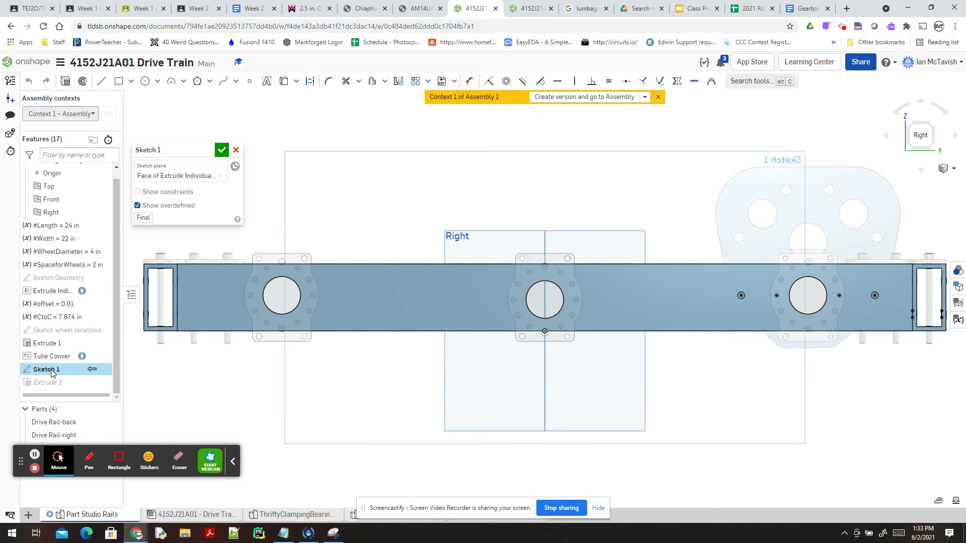
left_click(398, 82)
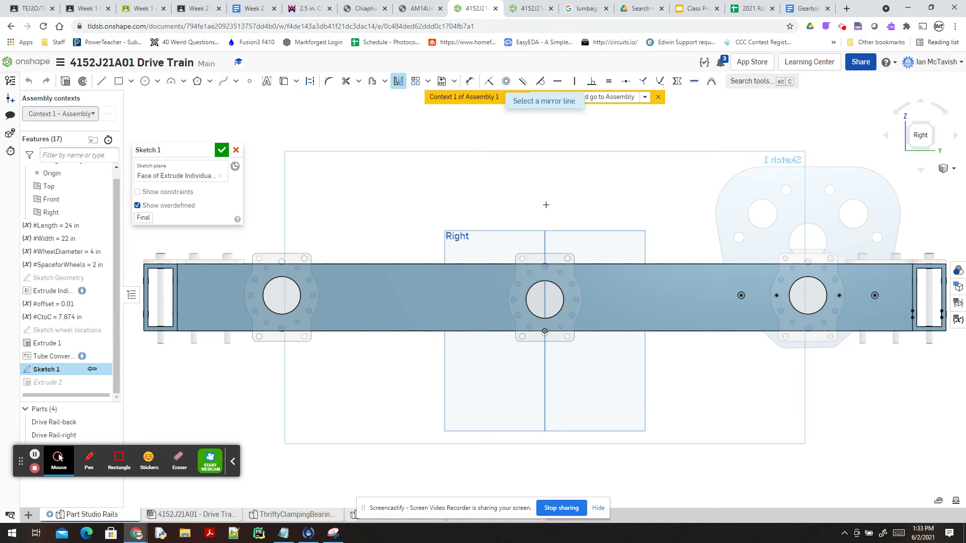
left_click(545, 237)
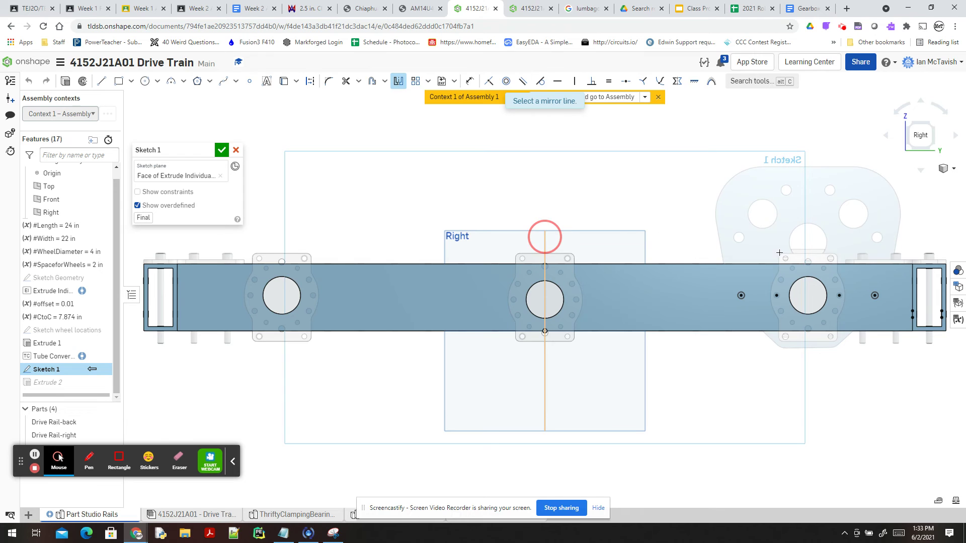
left_click(743, 298)
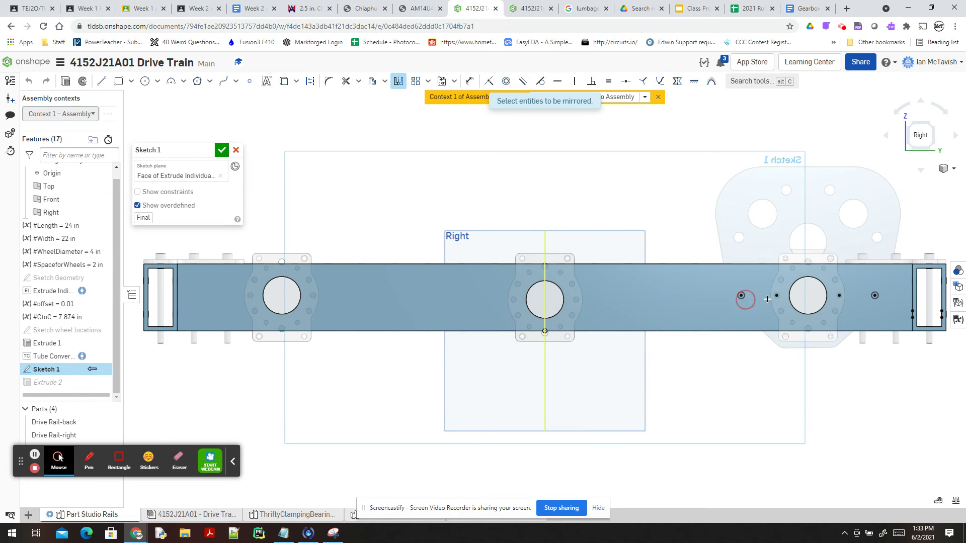
left_click(790, 291)
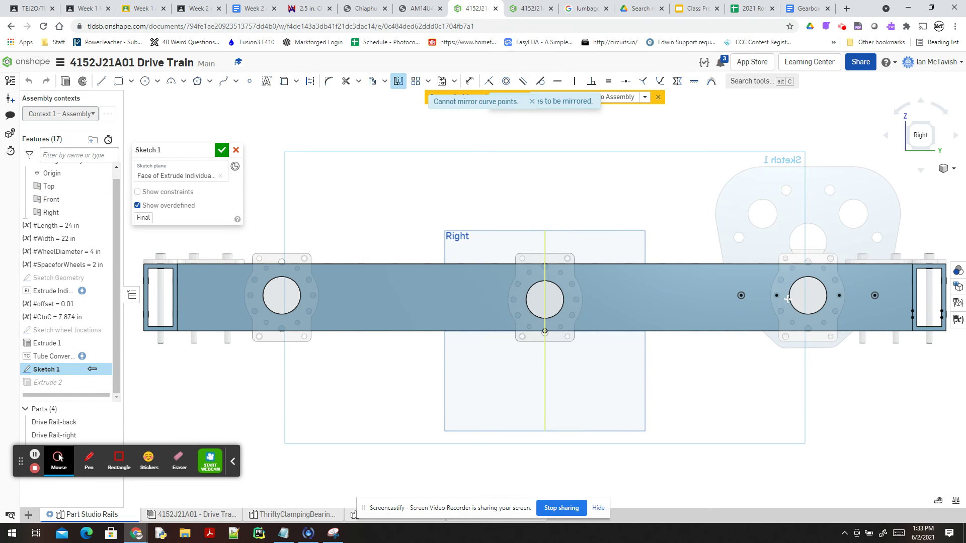
left_click(878, 300)
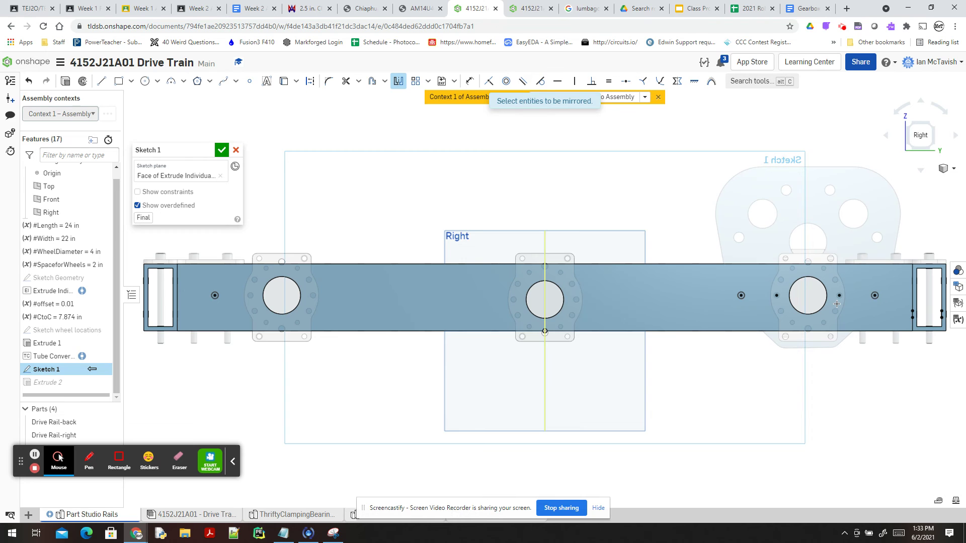
Mirror the two small holes beside the bore and the remaining outer hole about the Front plane, and accept the sketch
scroll(839, 297, "up", 6)
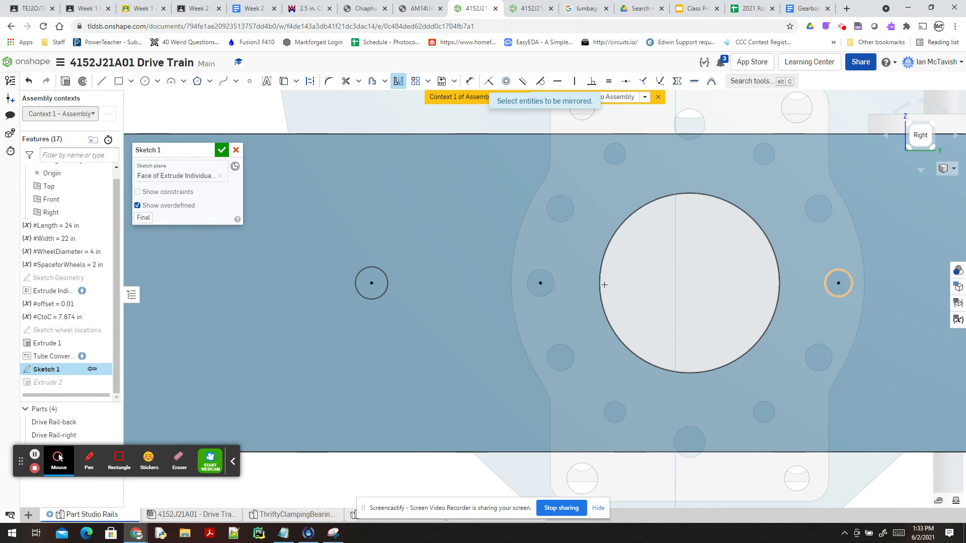
left_click(551, 293)
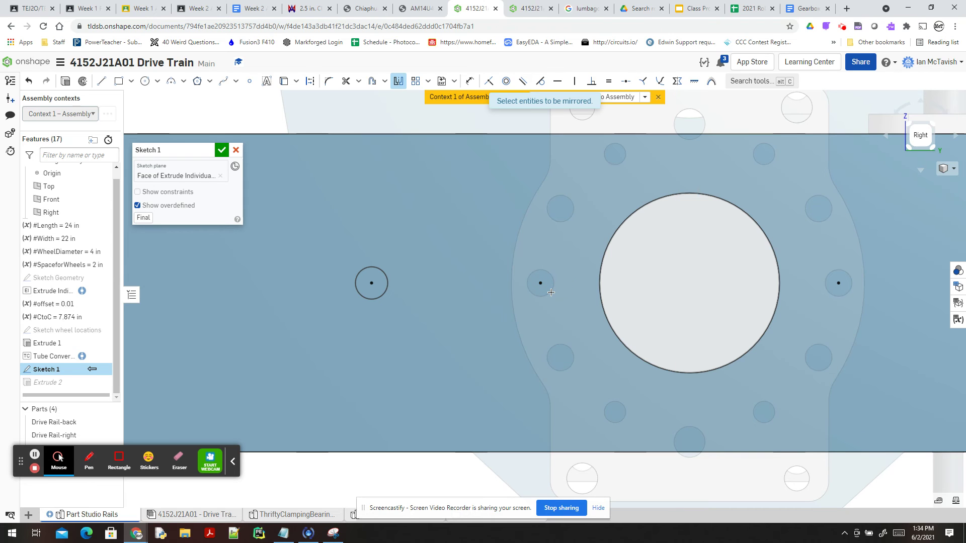
scroll(499, 334, "down", 10)
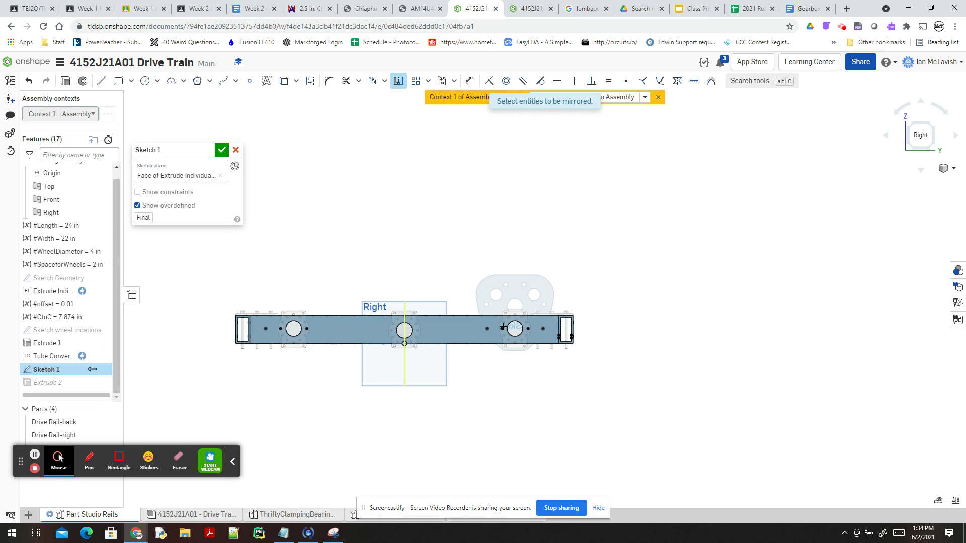
scroll(485, 334, "up", 8)
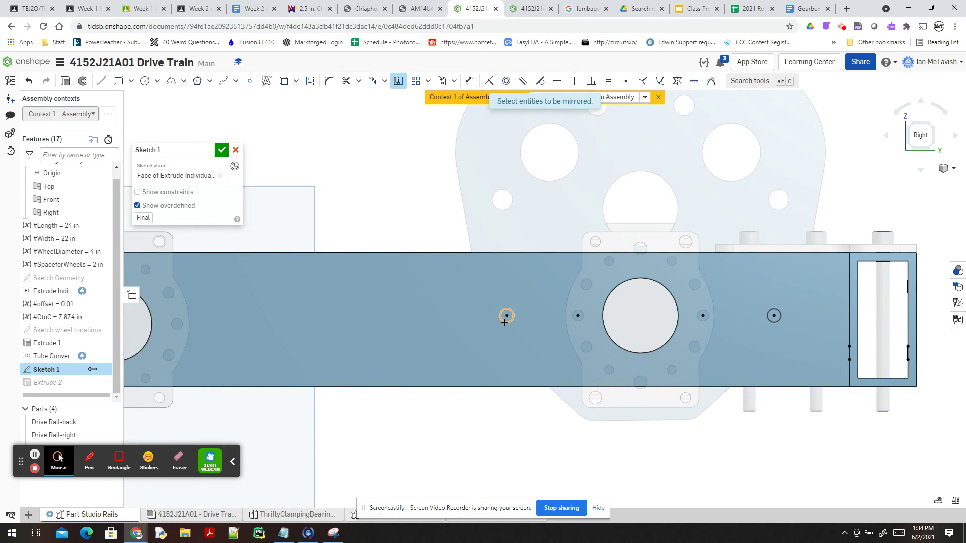
left_click(505, 323)
scroll(434, 318, "down", 5)
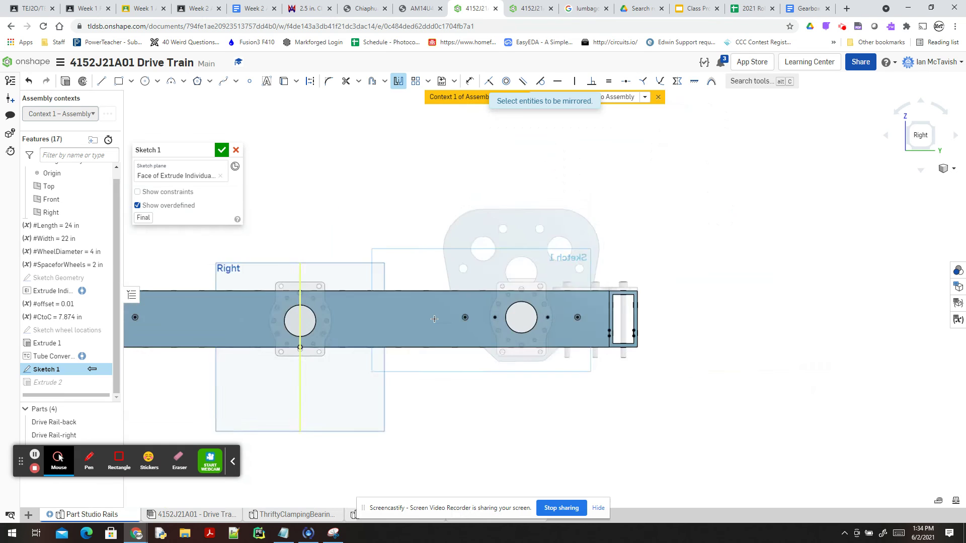
left_click(221, 150)
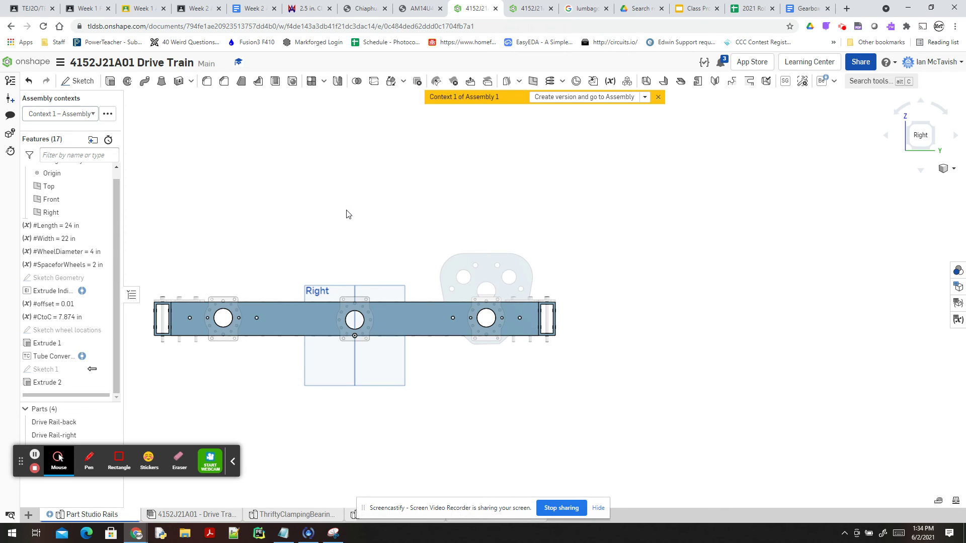
Reopen the mounting hole sketch and project the middle bearing block's two holes on either side of the bore into it
left_click(59, 371)
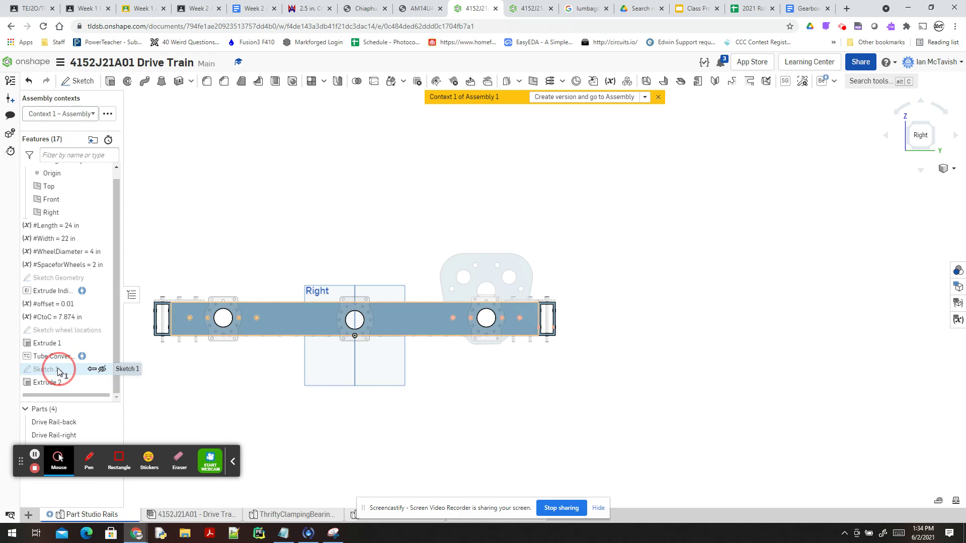
double_click(58, 370)
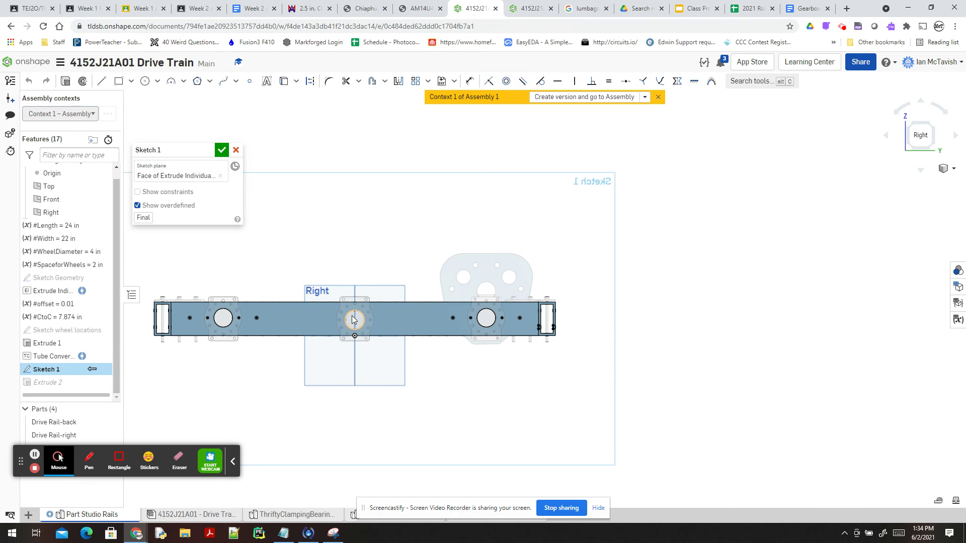
scroll(354, 320, "up", 5)
left_click(340, 321)
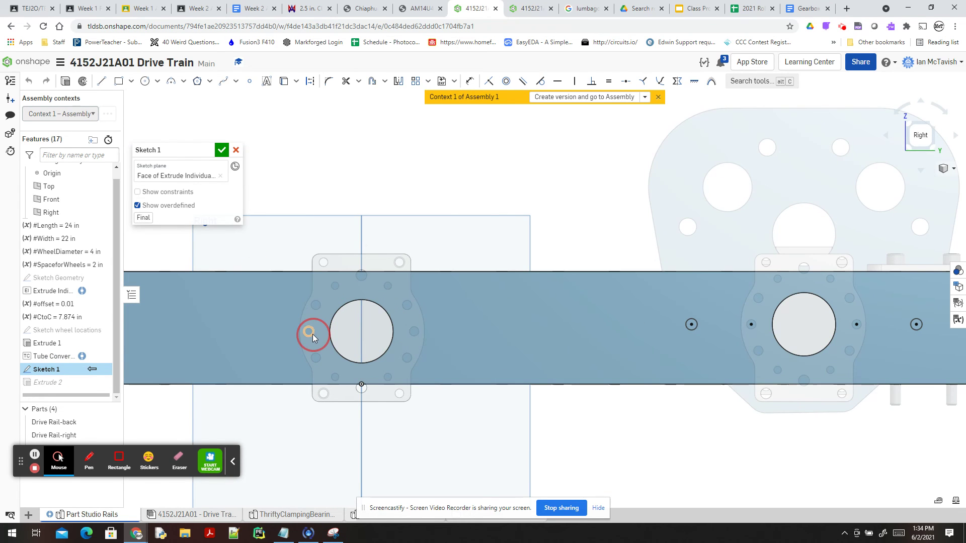
left_click(417, 340)
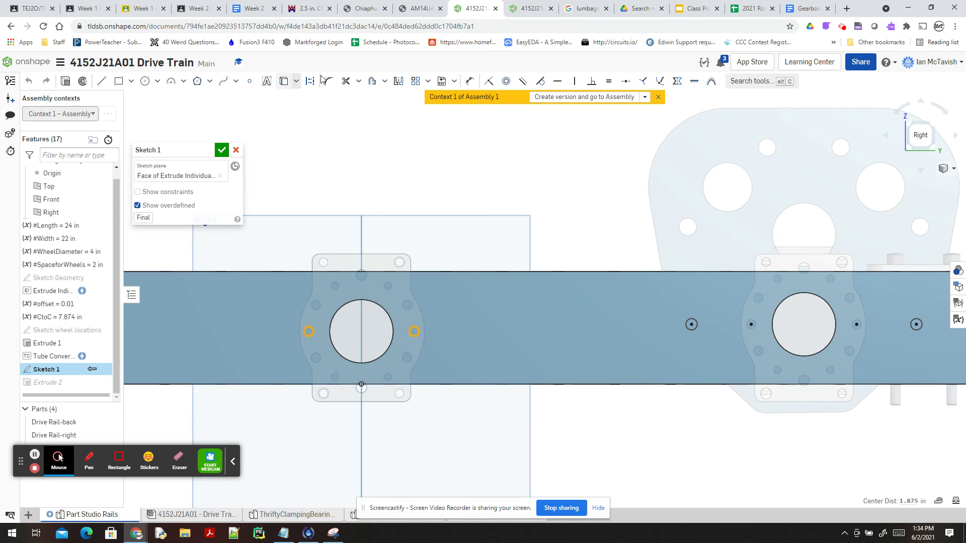
left_click(285, 82)
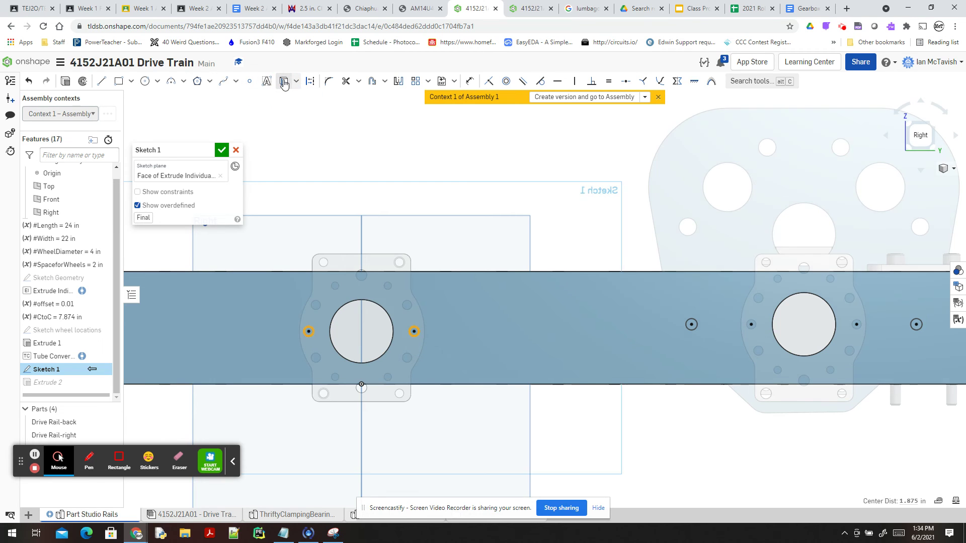
left_click(101, 81)
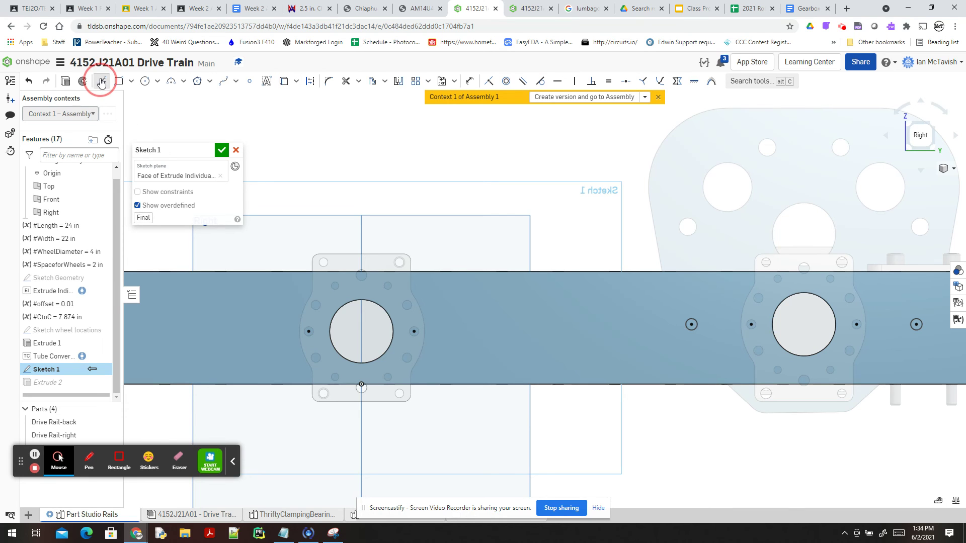
left_click(311, 82)
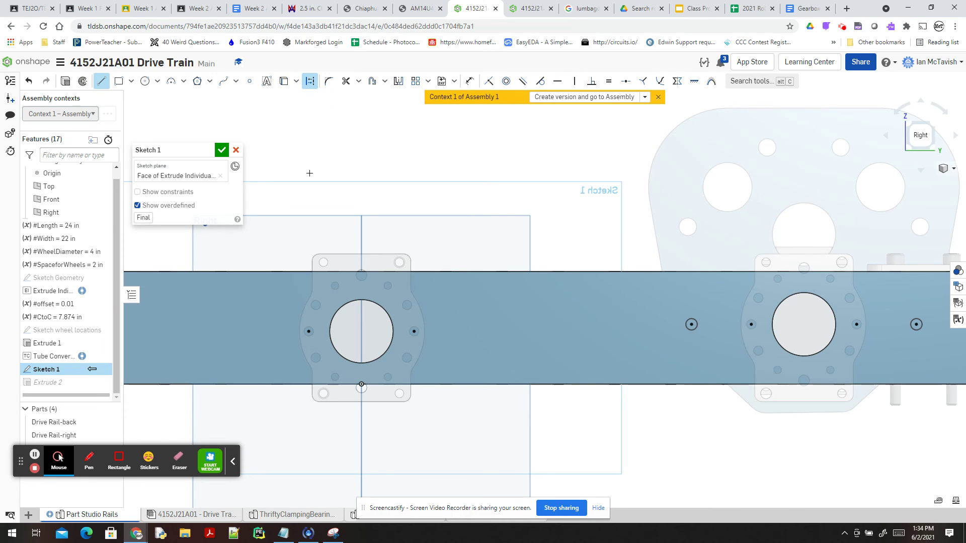
left_click(102, 81)
Project the middle bearing block's bore circle into the sketch and turn it into construction geometry
left_click(347, 310)
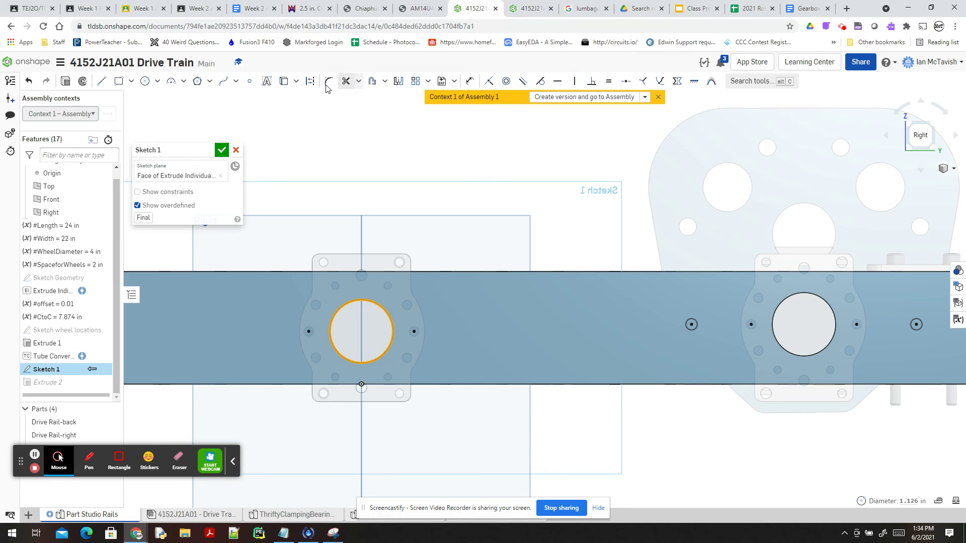
left_click(285, 87)
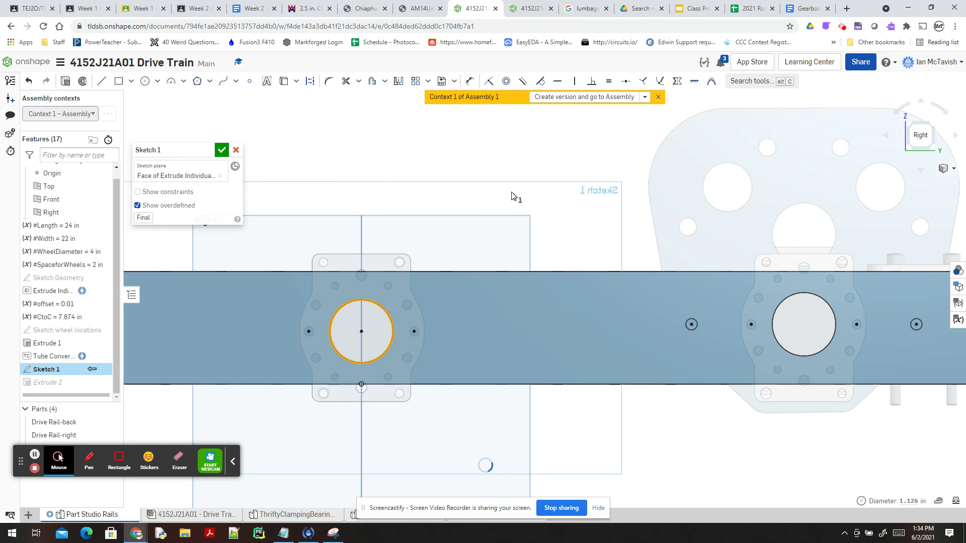
left_click(365, 302)
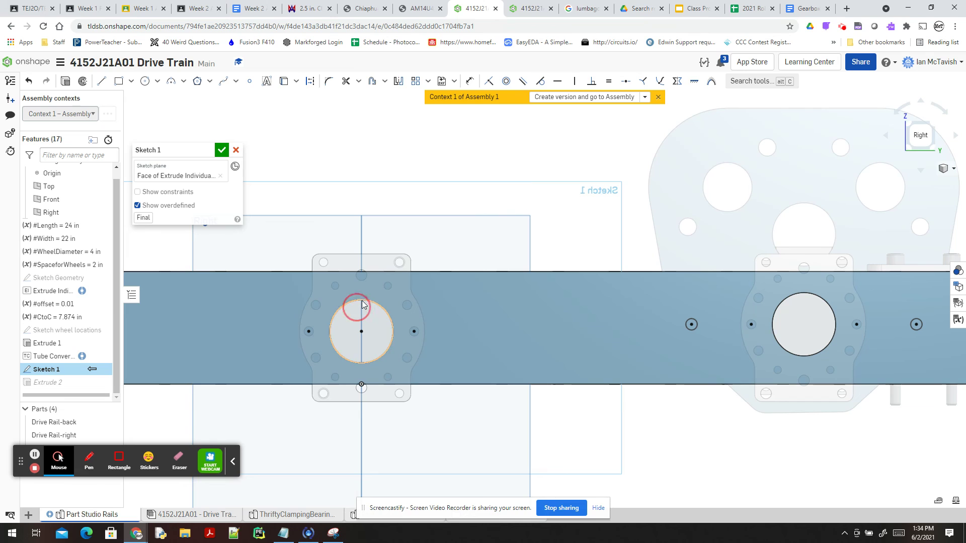
left_click(310, 82)
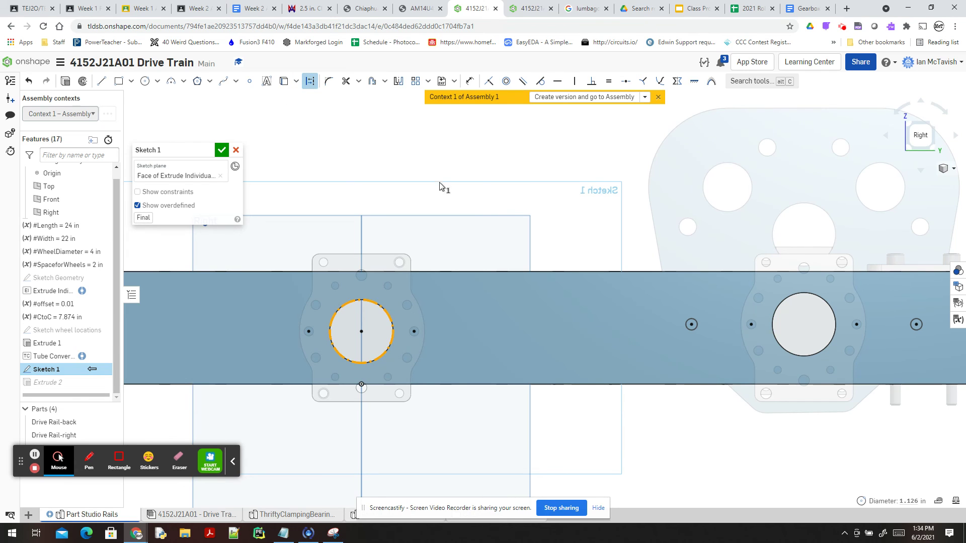
left_click(495, 195)
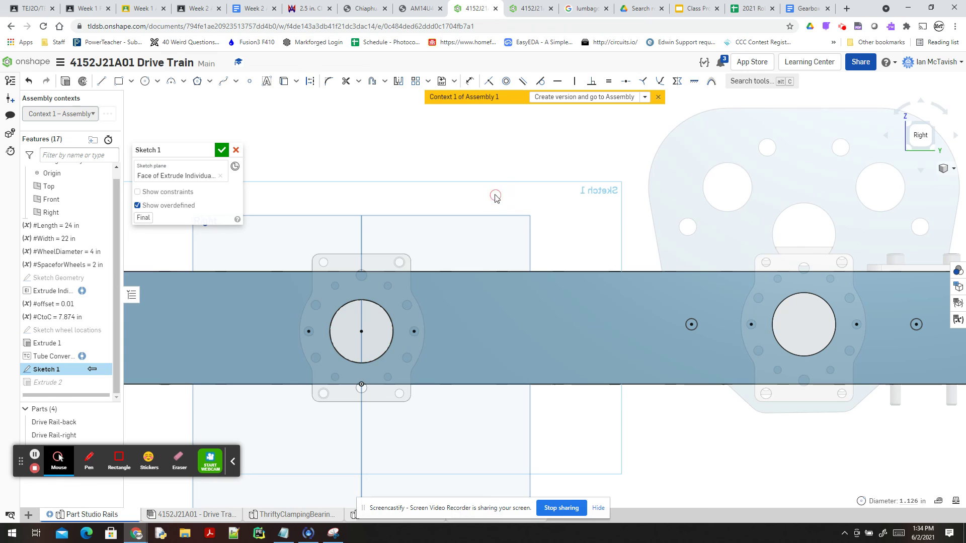
Draw a horizontal construction line 4 in long across the middle bore and constrain its midpoint to the bore's center
left_click(102, 81)
left_click(311, 83)
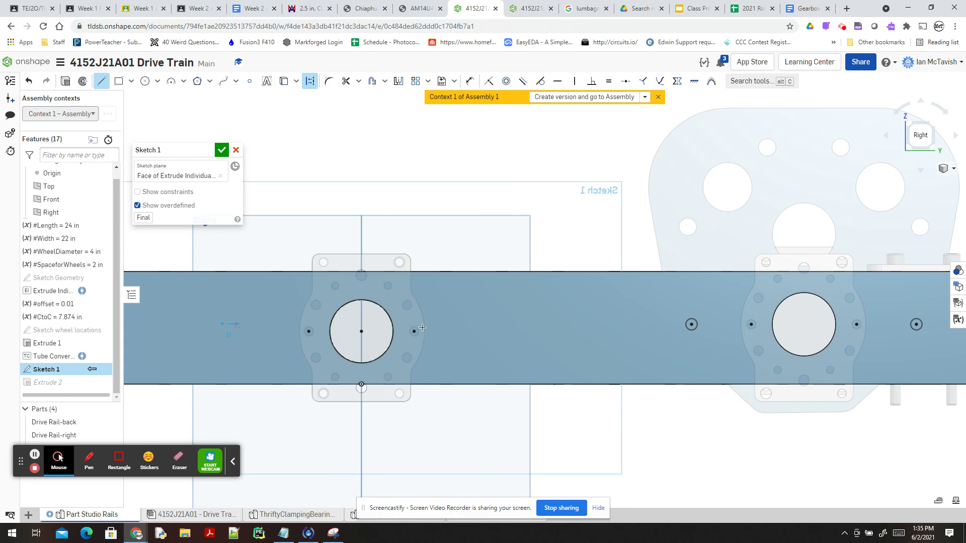
left_click(487, 324)
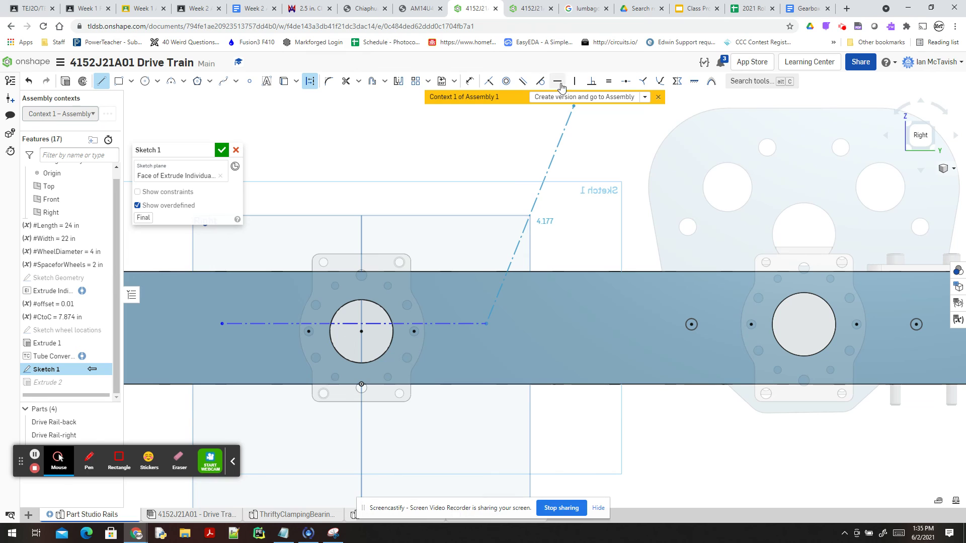
left_click(625, 81)
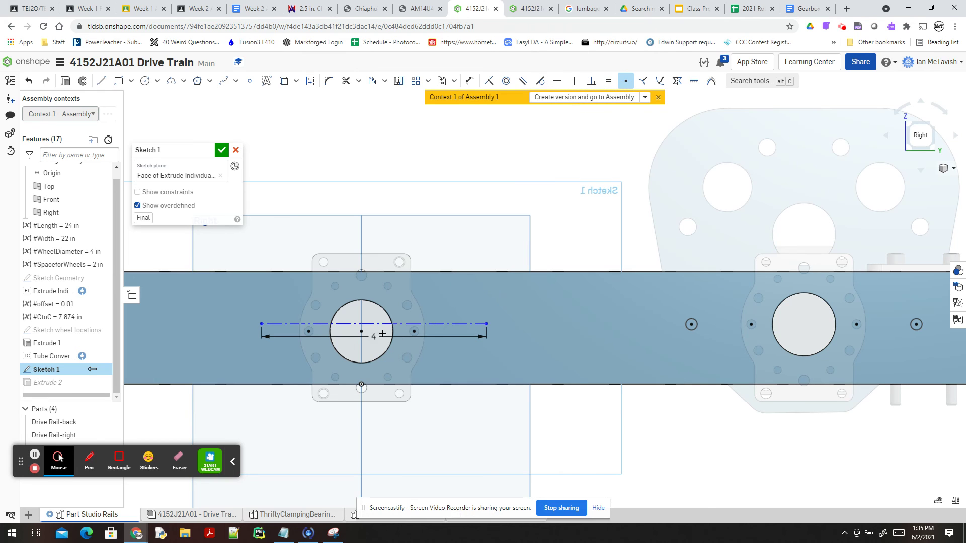
left_click(385, 323)
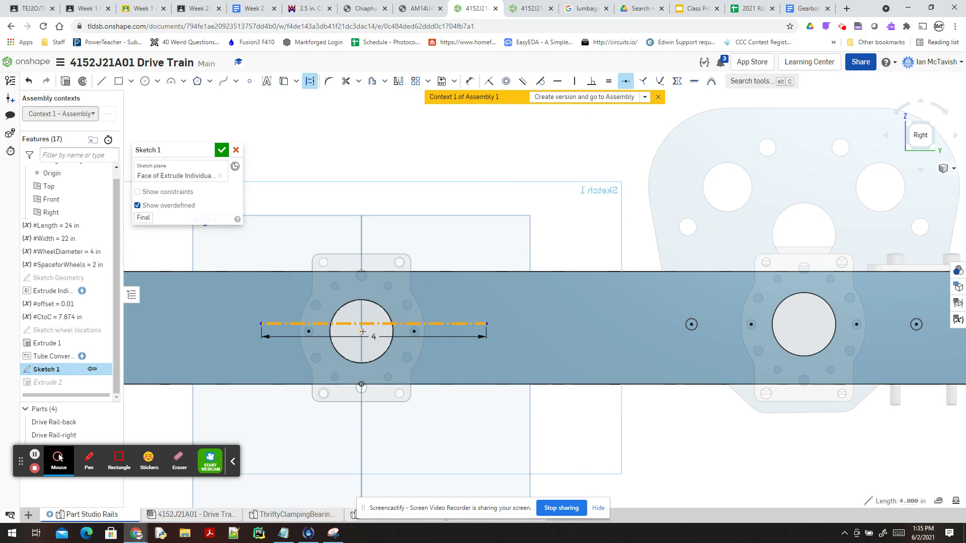
left_click(362, 332)
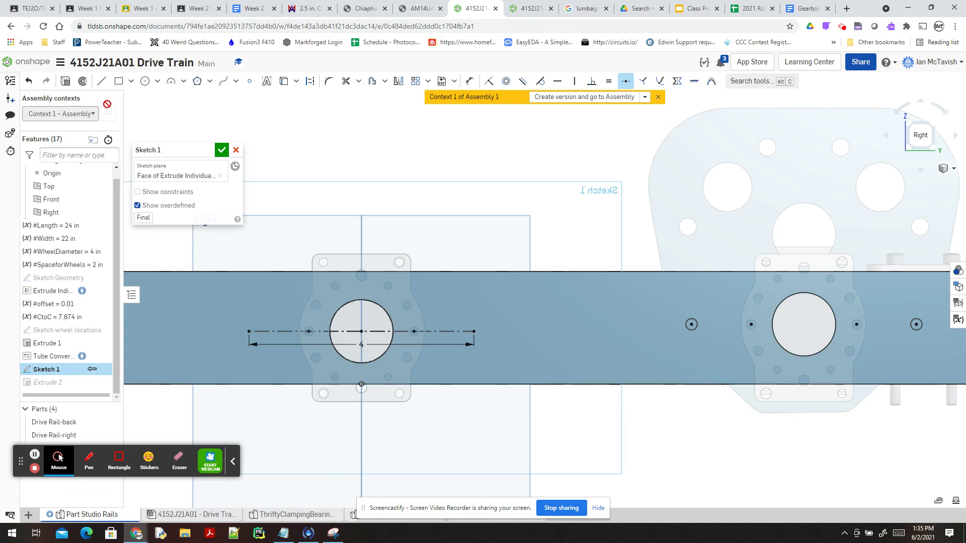
Draw a circle centered on each end of the 4 in construction line, the first about 0.42 in in diameter
left_click(146, 81)
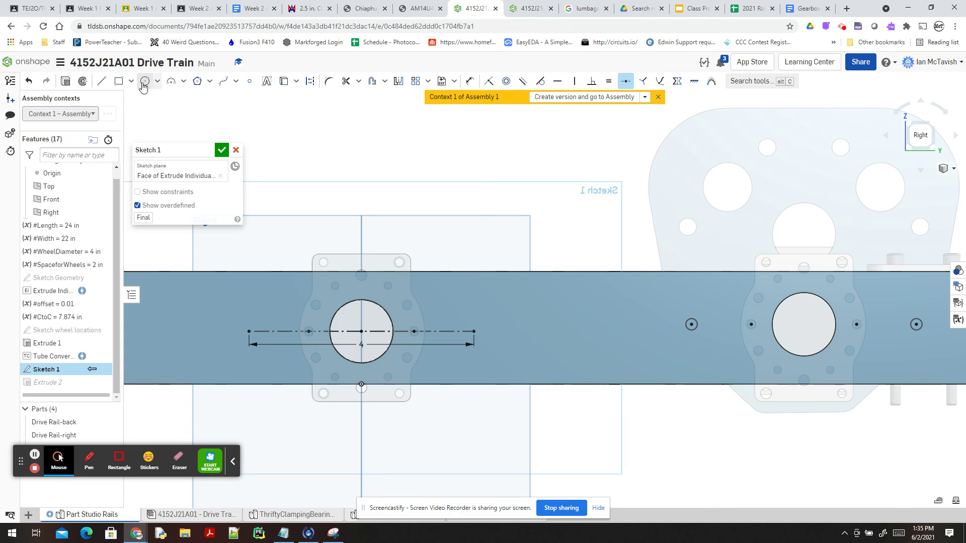
left_click(251, 320)
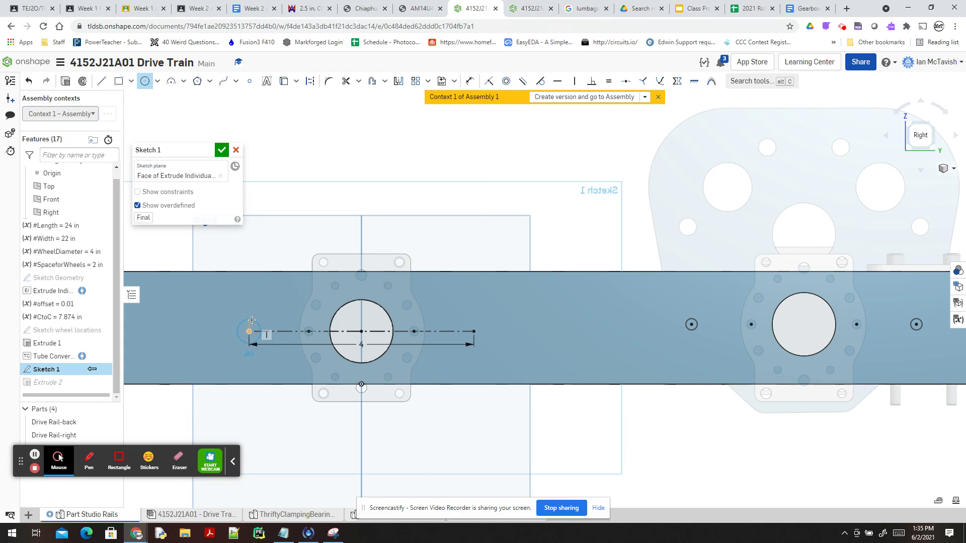
left_click(252, 320)
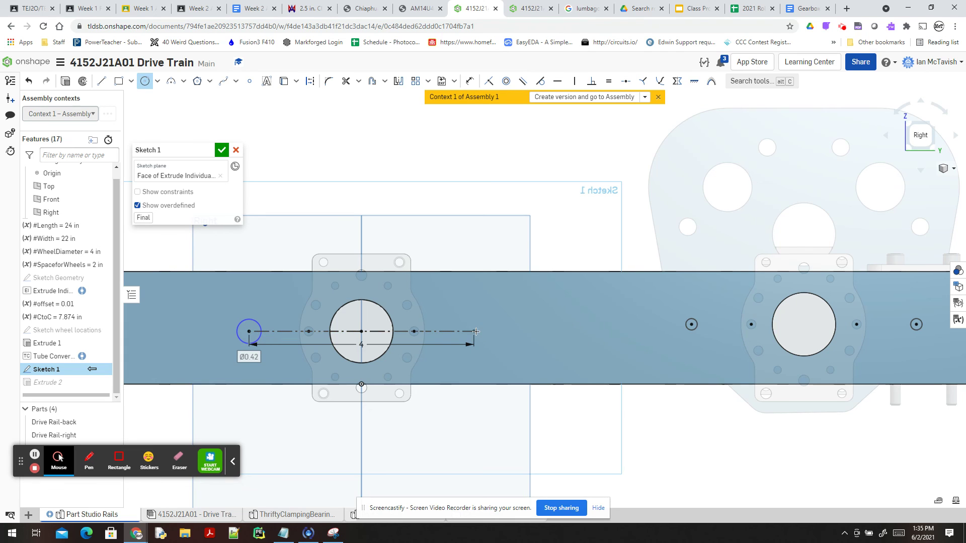
left_click(491, 321)
left_click(507, 309)
Make both new circles equal in size to the existing outer hole between the two bearing blocks, and accept the sketch
key("e")
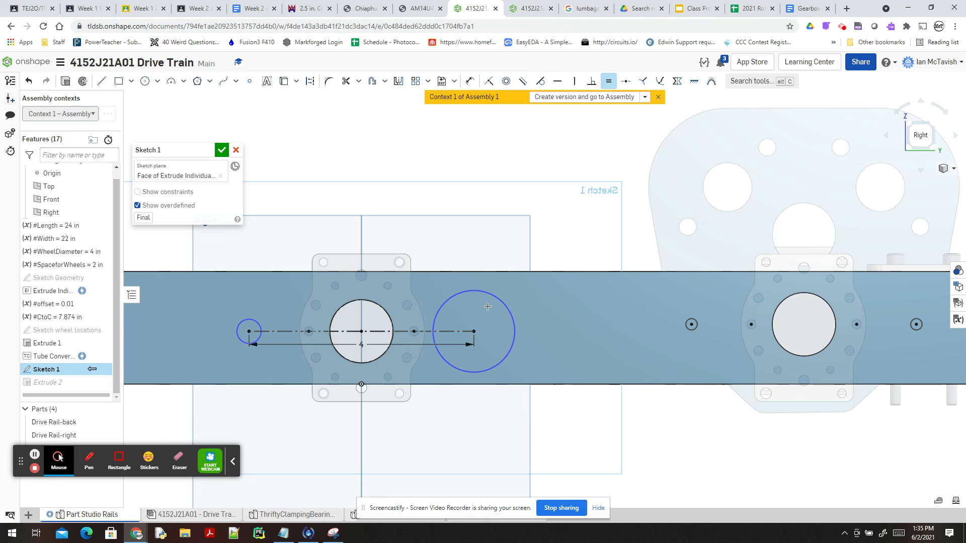
left_click(507, 306)
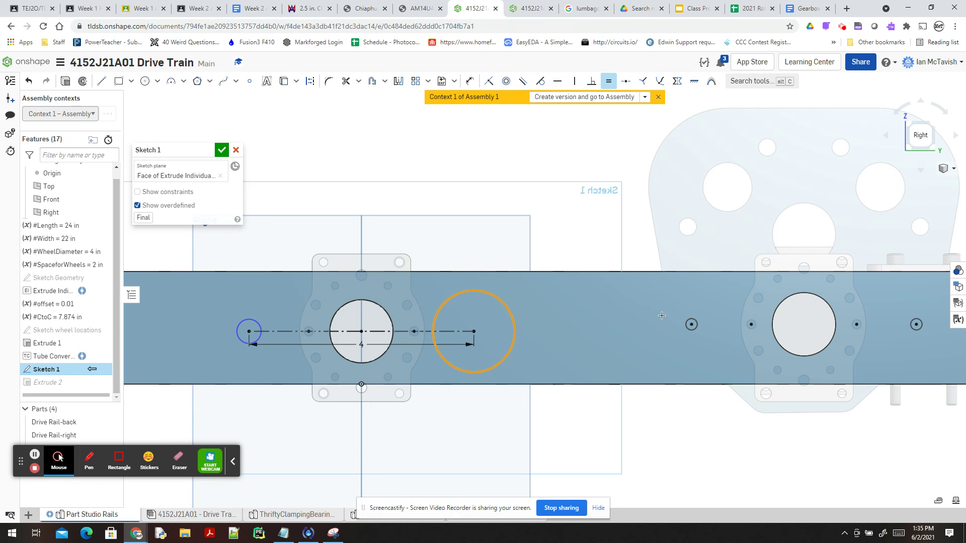
left_click(690, 328)
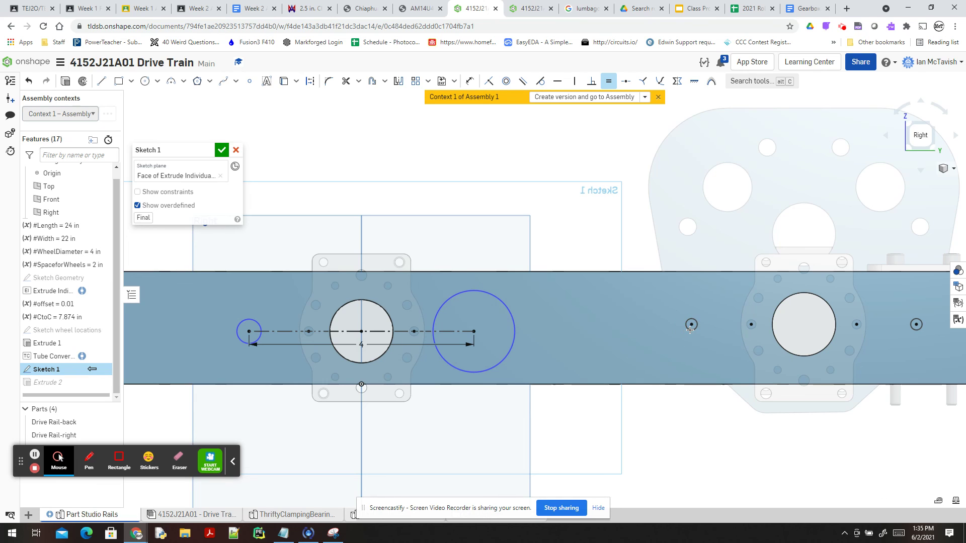
left_click(260, 325)
left_click(691, 328)
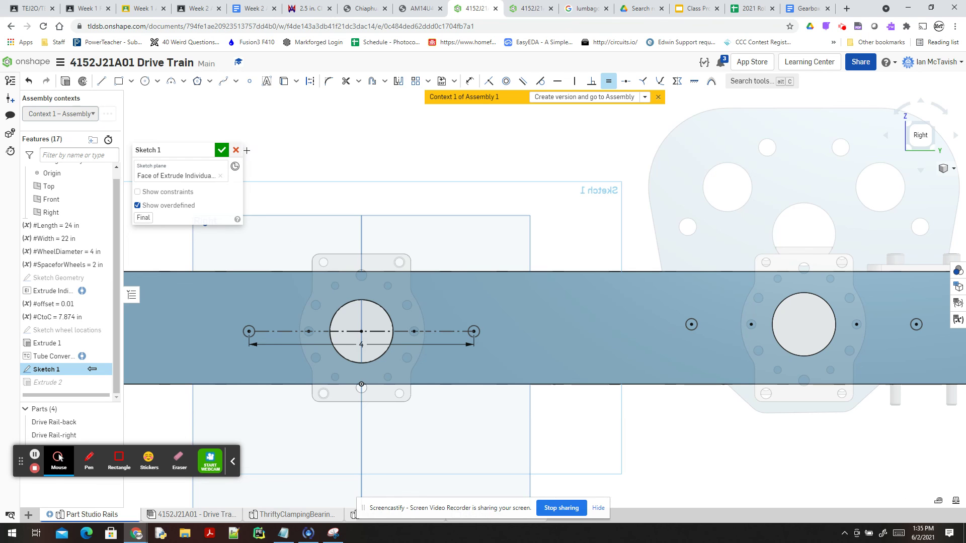
scroll(354, 205, "down", 5)
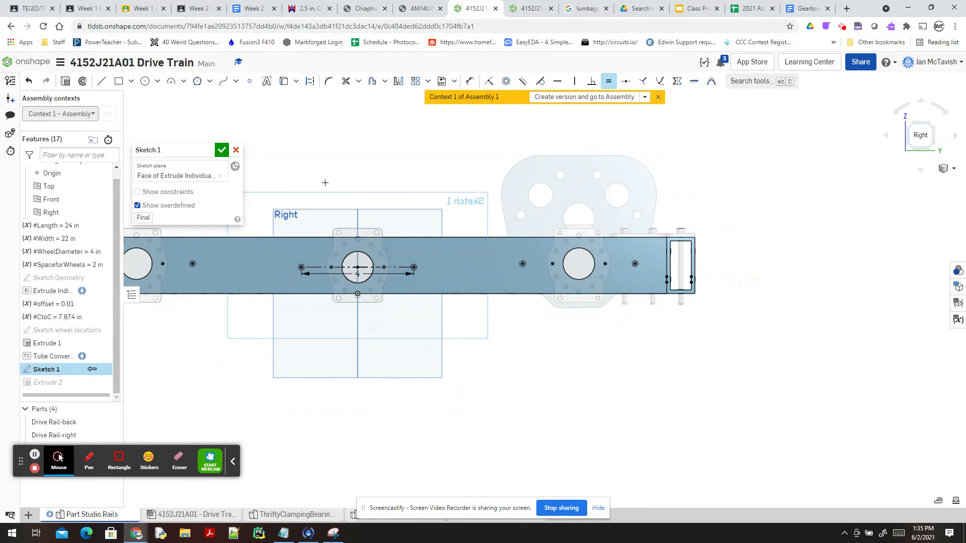
left_click(222, 150)
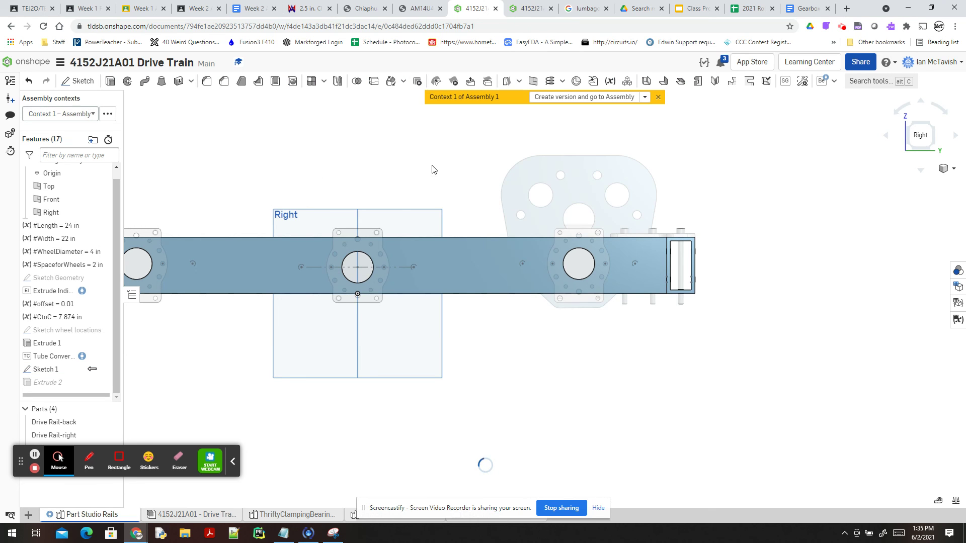
Create a version of the drive train and go back to the robot assembly with it updated
right_click_drag(772, 193, 793, 205)
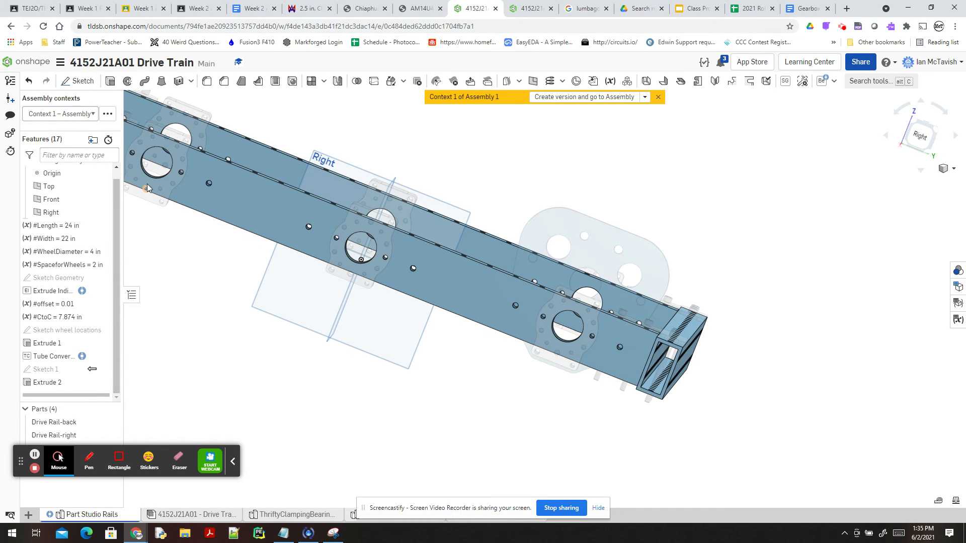
mouse_move(802, 231)
right_mouse_down()
mouse_move(796, 250)
mouse_move(801, 235)
right_mouse_up()
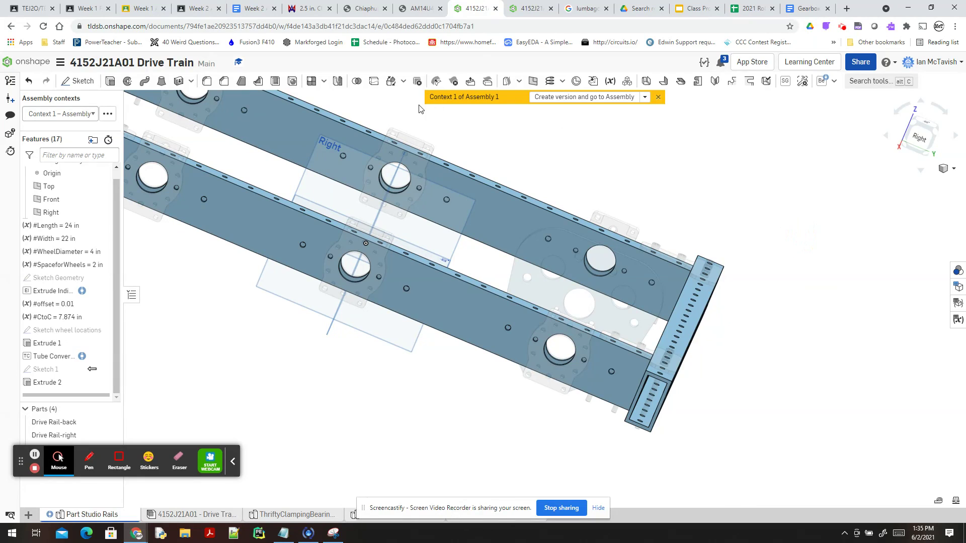
left_click(589, 99)
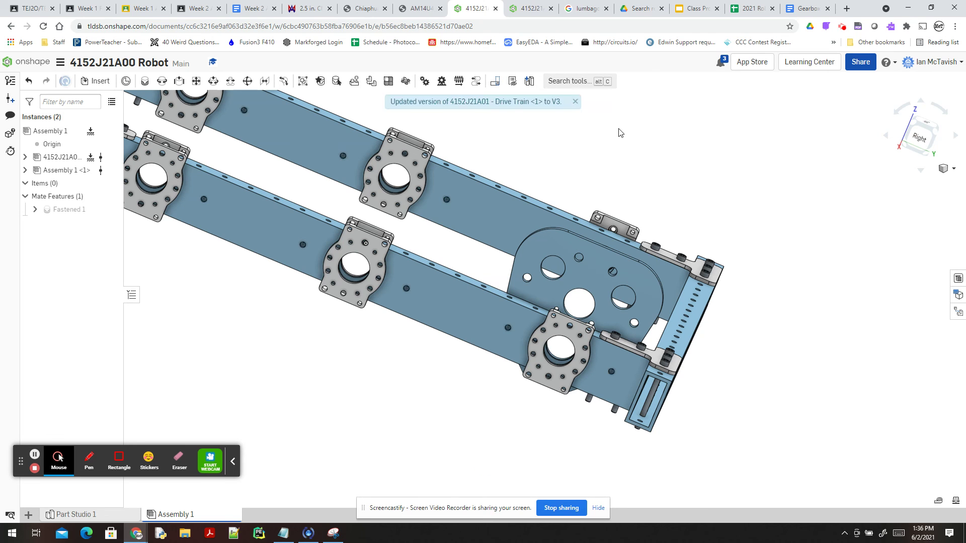
mouse_move(619, 128)
right_mouse_down()
mouse_move(629, 135)
mouse_move(531, 209)
mouse_move(604, 141)
right_mouse_up()
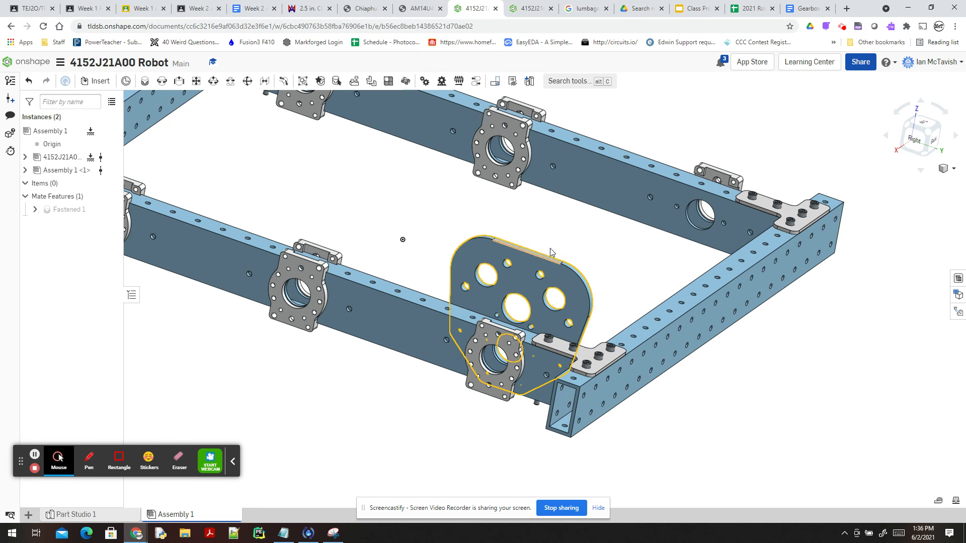
left_click(570, 228)
right_click_drag(570, 236, 479, 385)
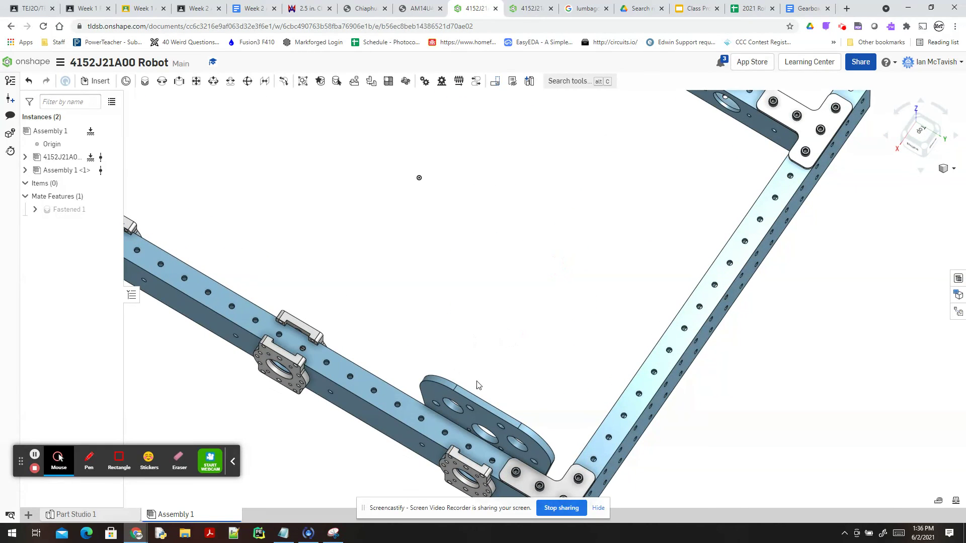